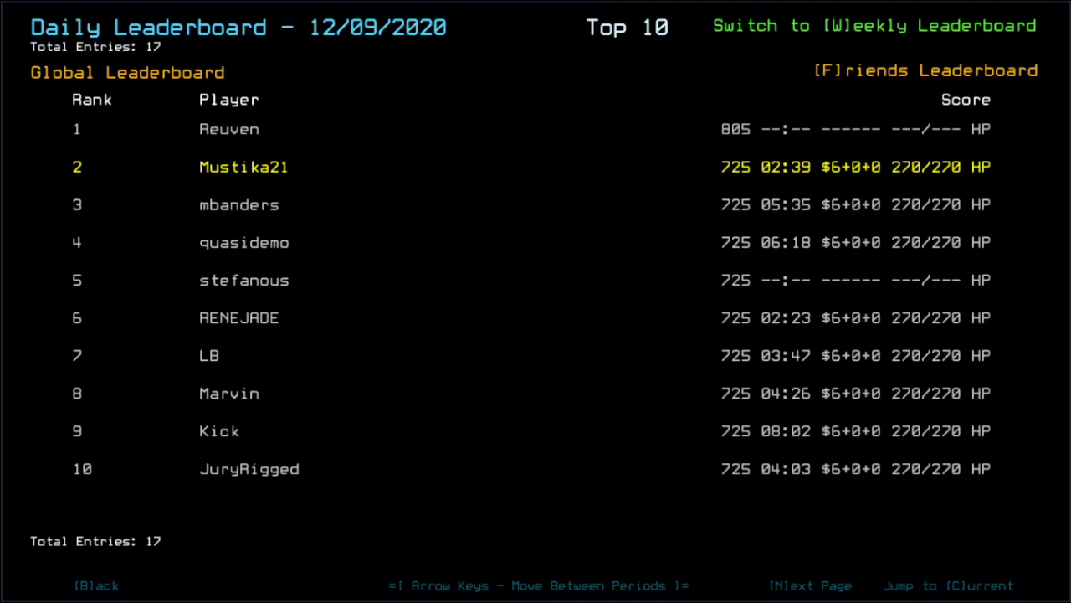
View the friends daily leaderboard, then go back to the Challenge Launcher
key("f")
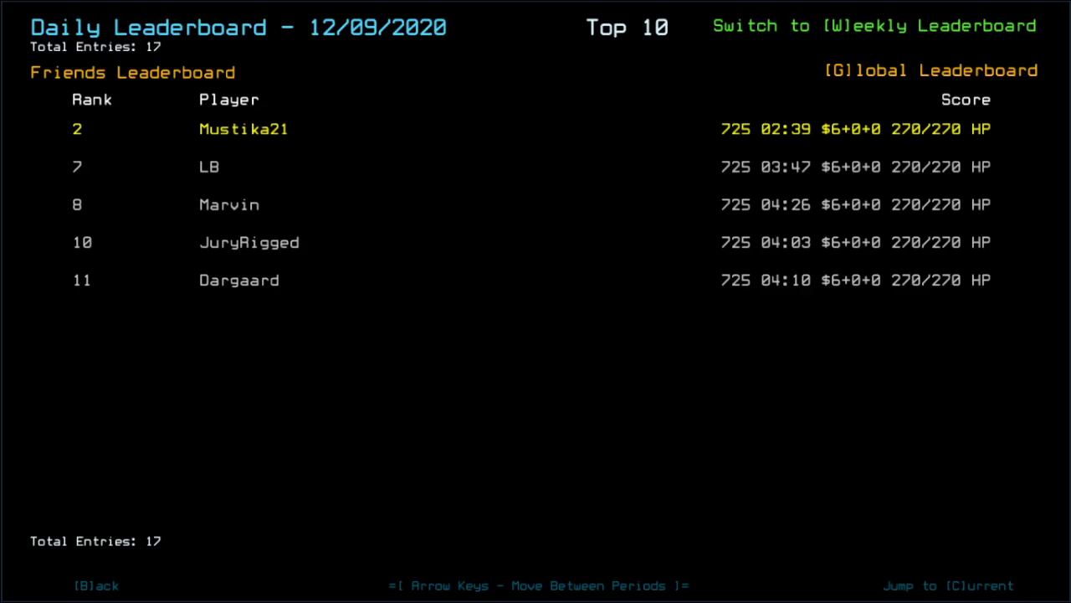
key("b")
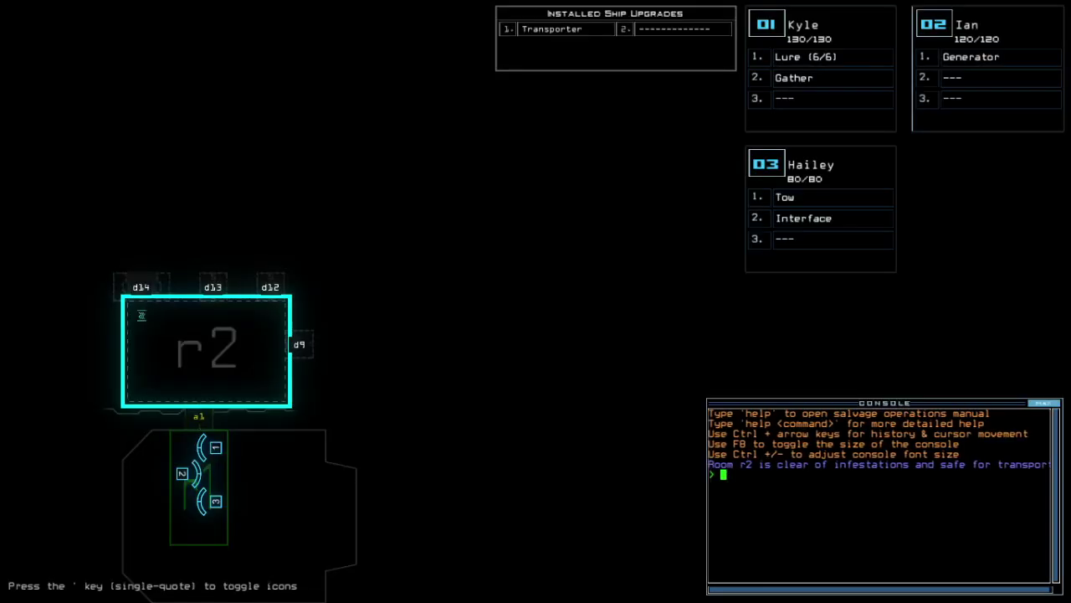
Set graphics to Simple far view, Medium quality and Few clutter, then resume the game
key("Escape")
key("o")
key("g")
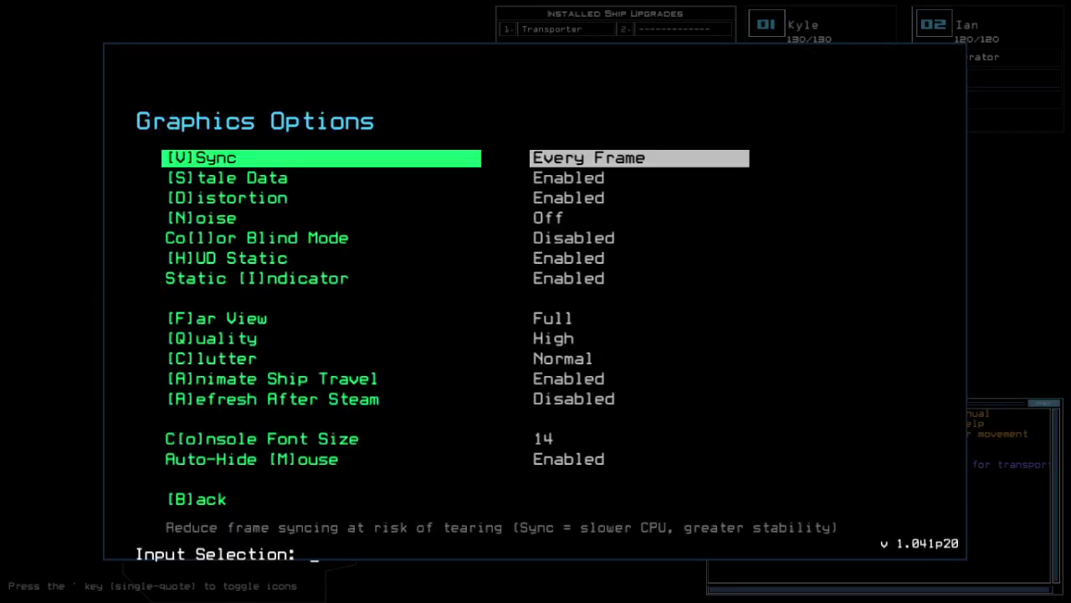
key("q")
key("c")
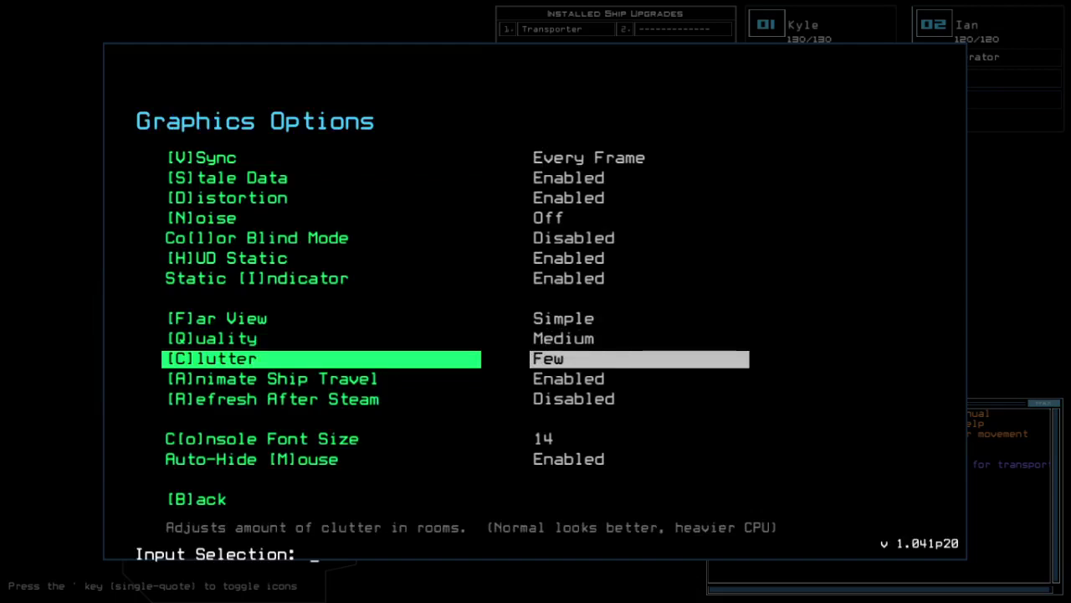
key("b")
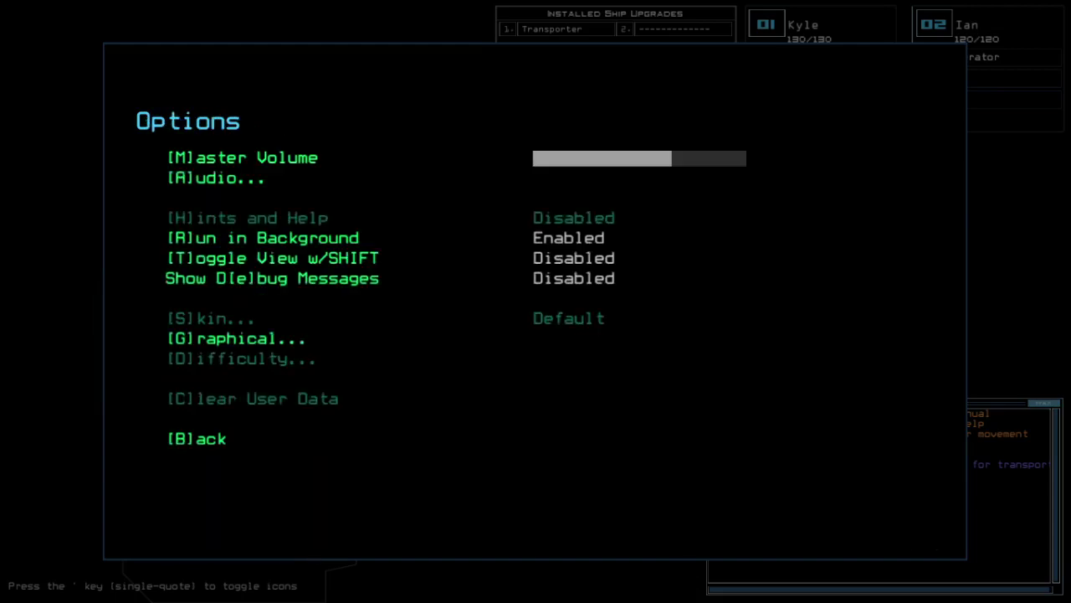
key("b")
key("b")
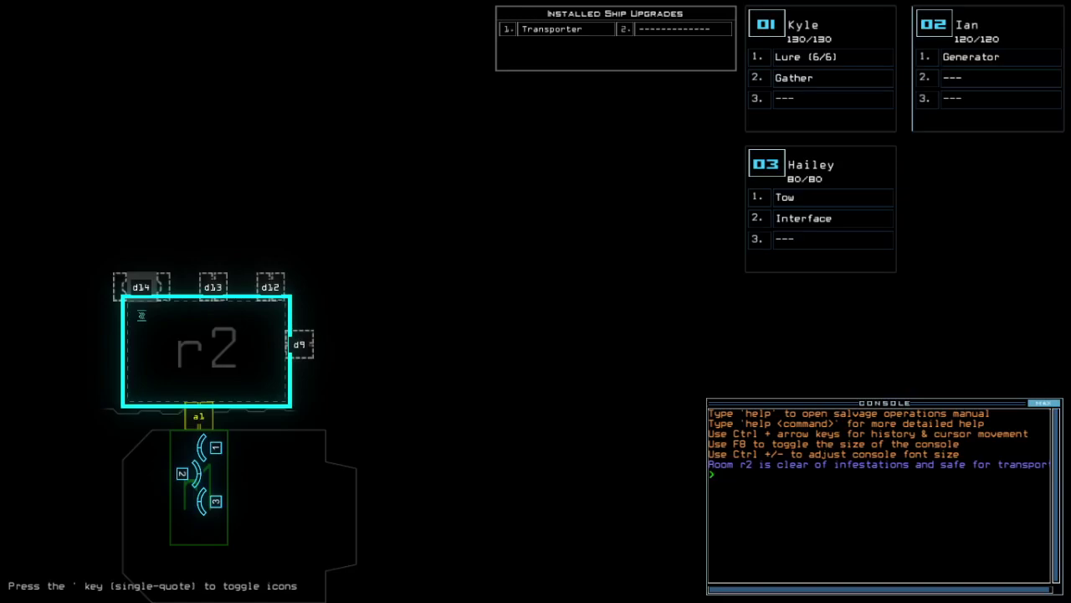
type("alias")
Edit the go alias to 'navigate 2 3 a1' and save it
key("Return")
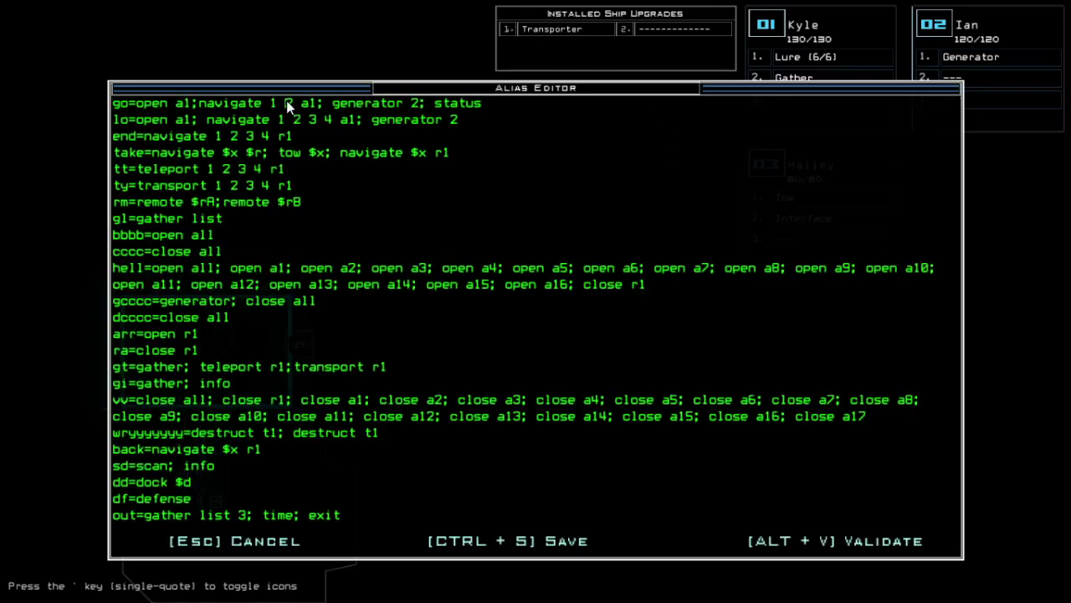
key("BackSpace")
key("BackSpace")
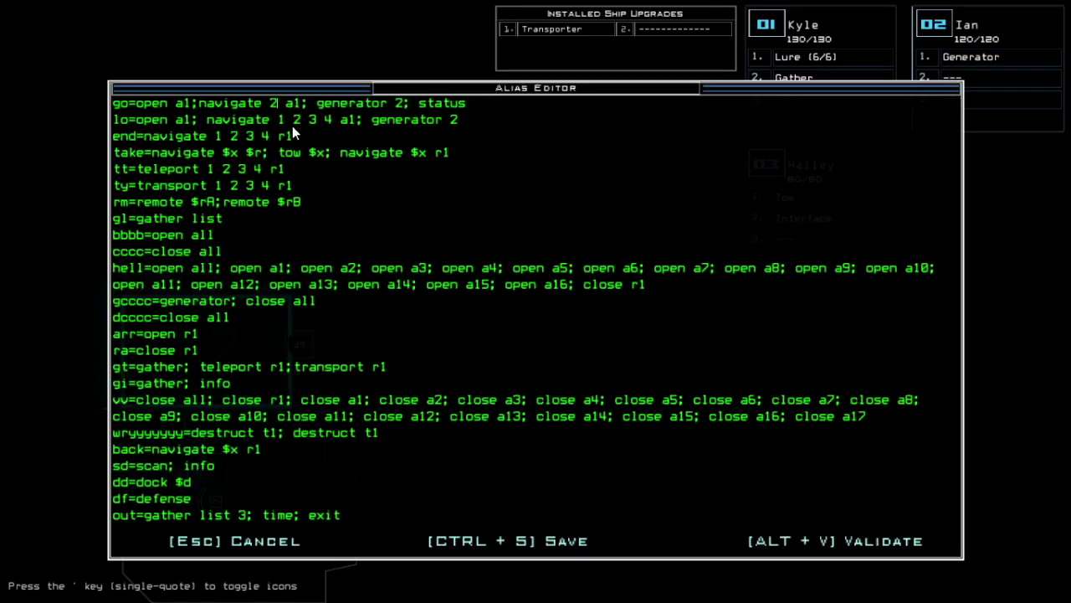
type("3")
key("ctrl+s")
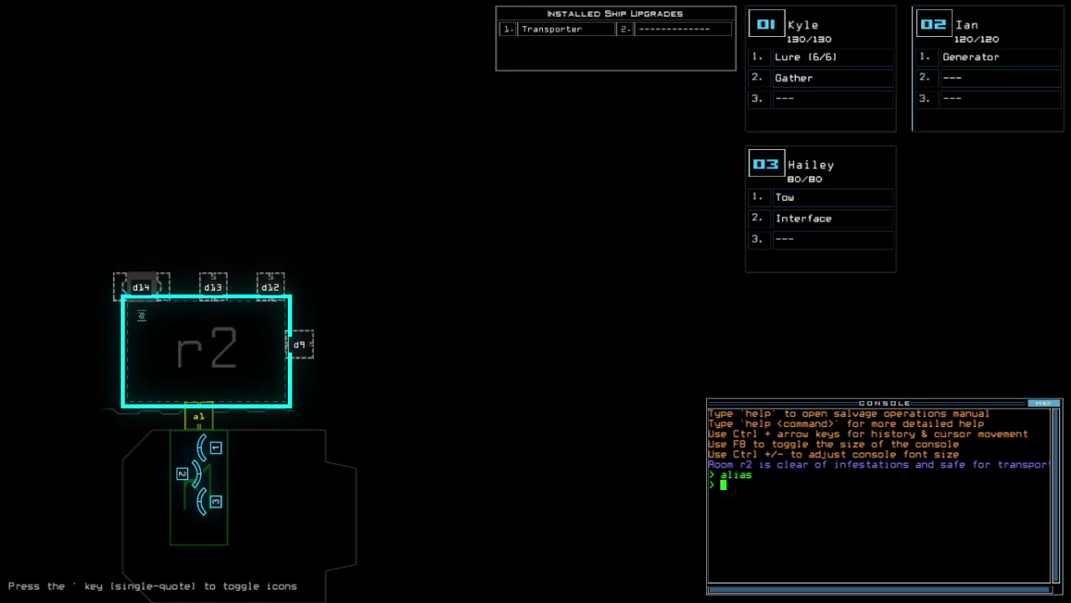
type("dddddd")
Clear the stray prompt characters and run status on the Private B derelict
key("BackSpace")
key("BackSpace")
key("BackSpace")
key("BackSpace")
key("BackSpace")
key("BackSpace")
type("status")
key("Return")
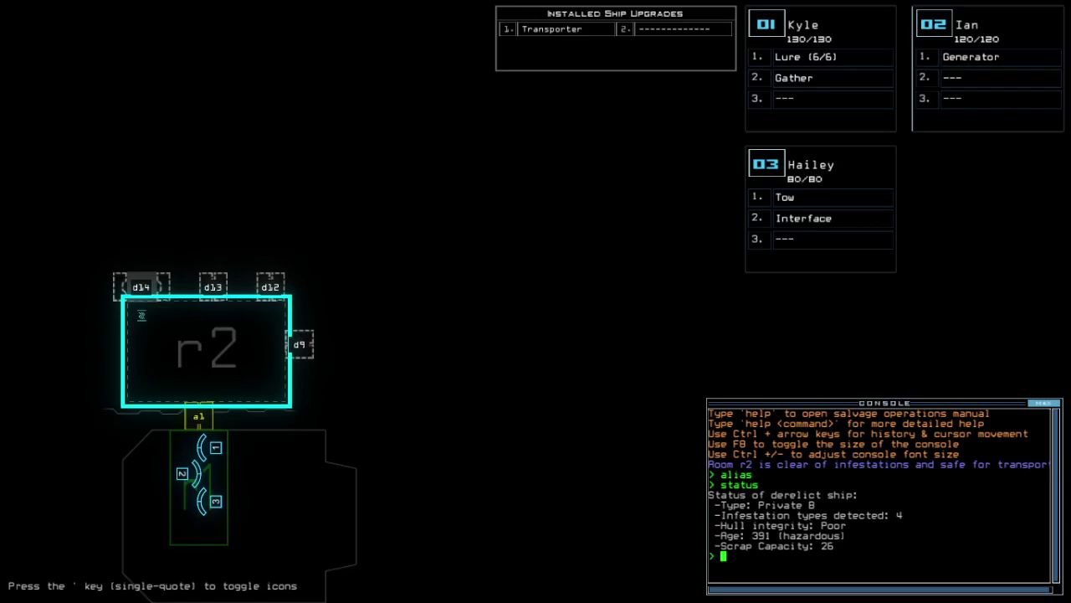
type("3")
type("swap")
Move Hailey's Tow module over to Ian
key("Return")
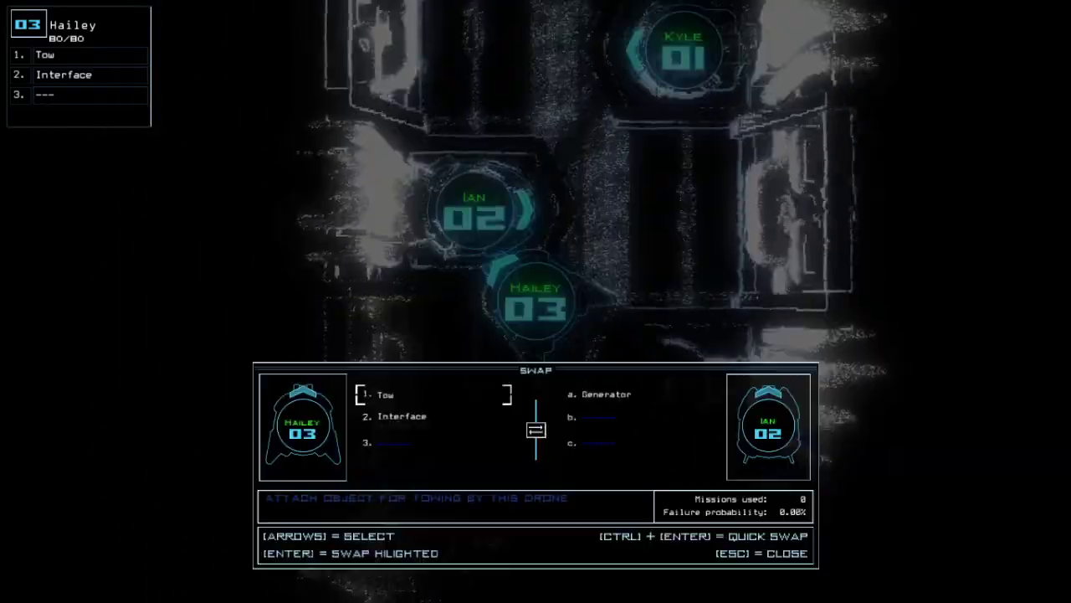
key("Return")
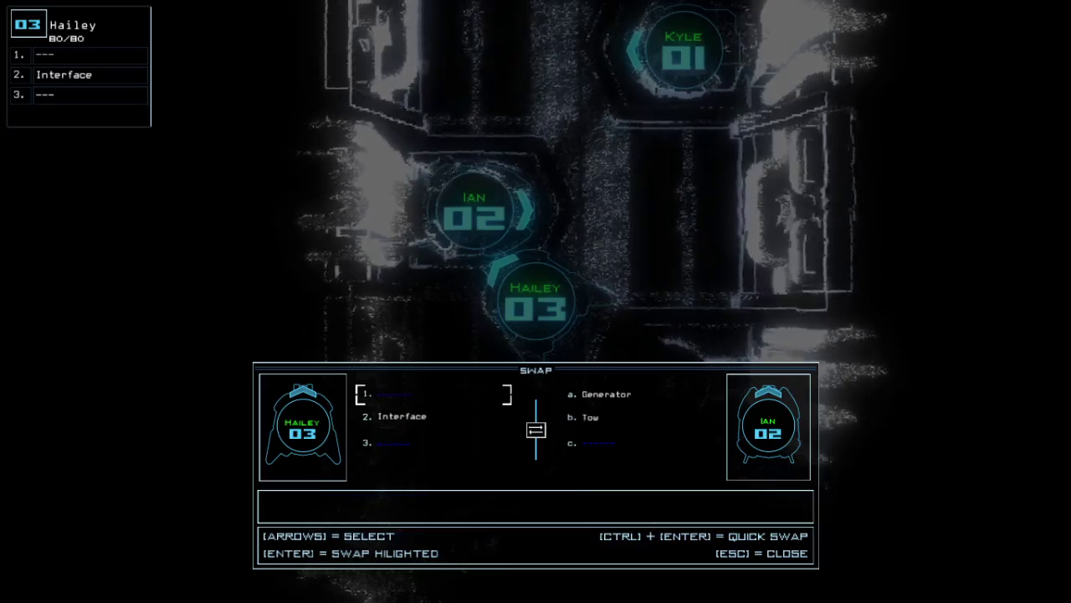
key("Escape")
type("1")
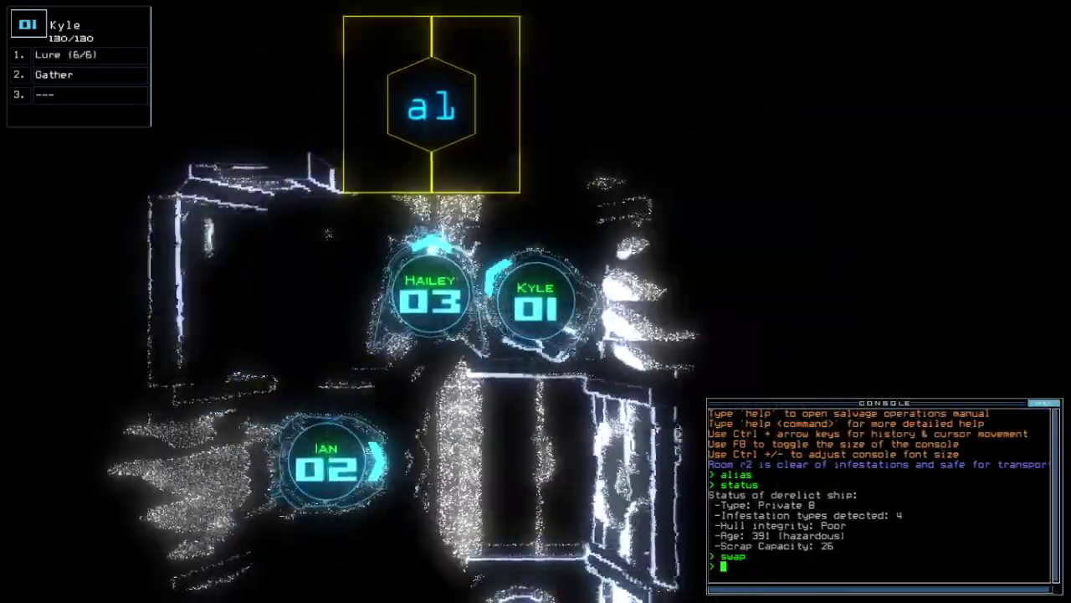
type("swap")
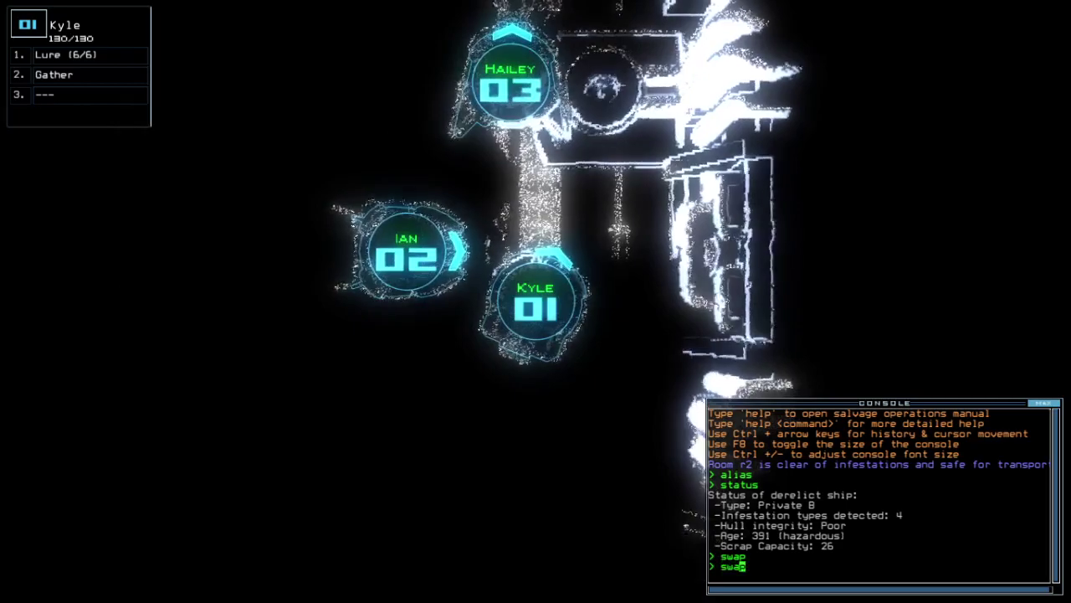
Leave Kyle and Ian unchanged, and give Hailey Kyle's Lure and Gather modules
key("Return")
key("Escape")
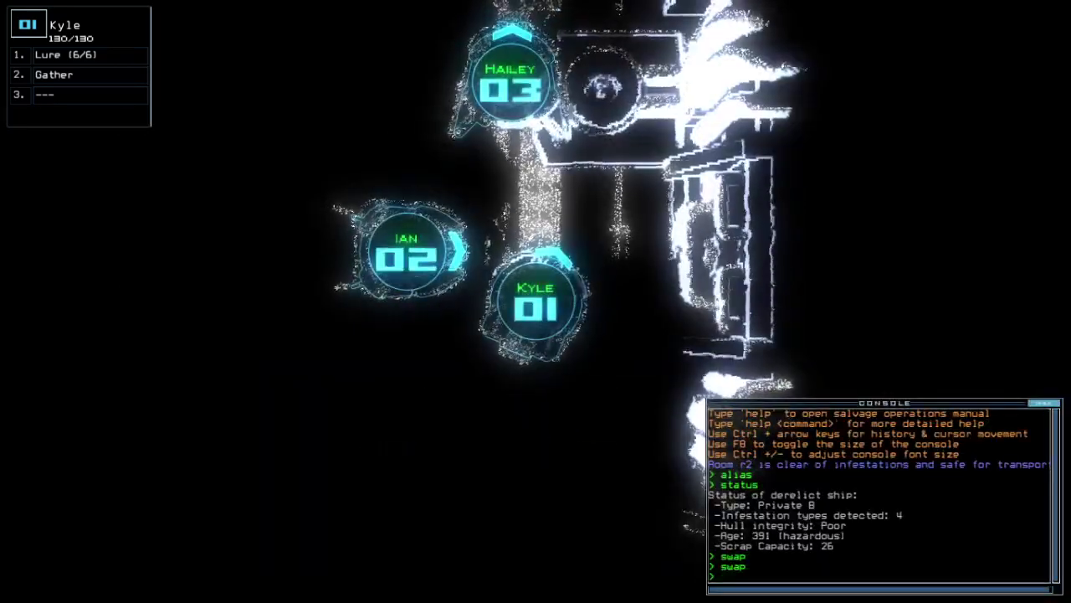
type("3s")
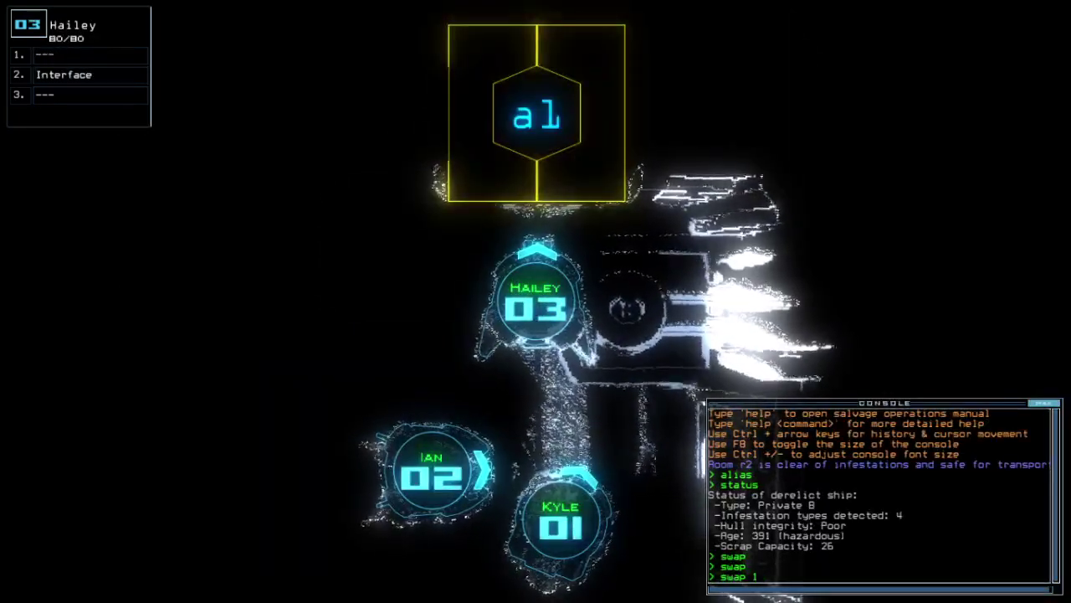
key("Return")
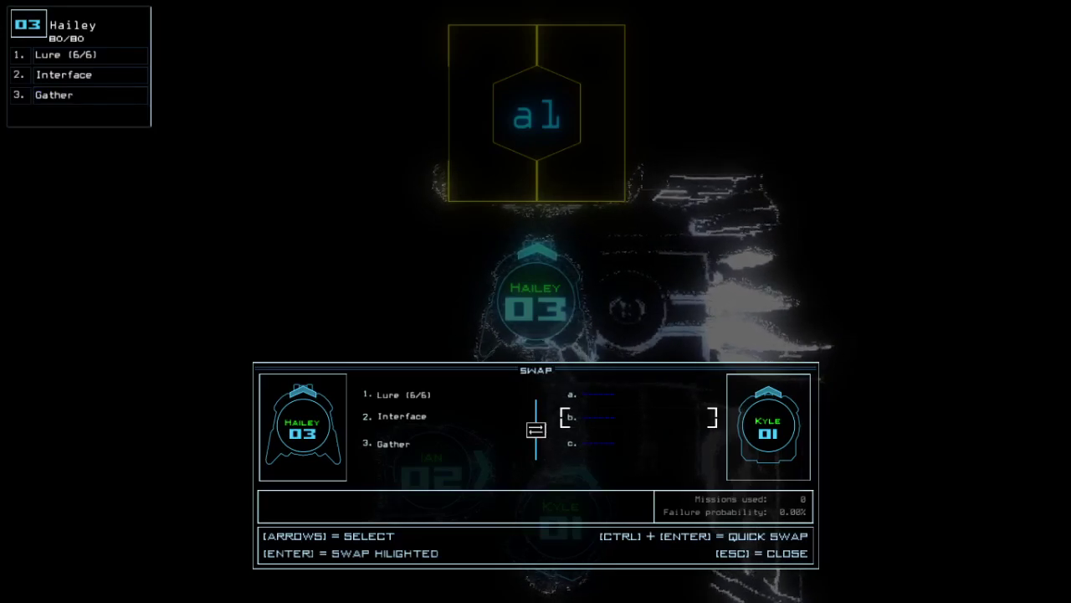
key("Escape")
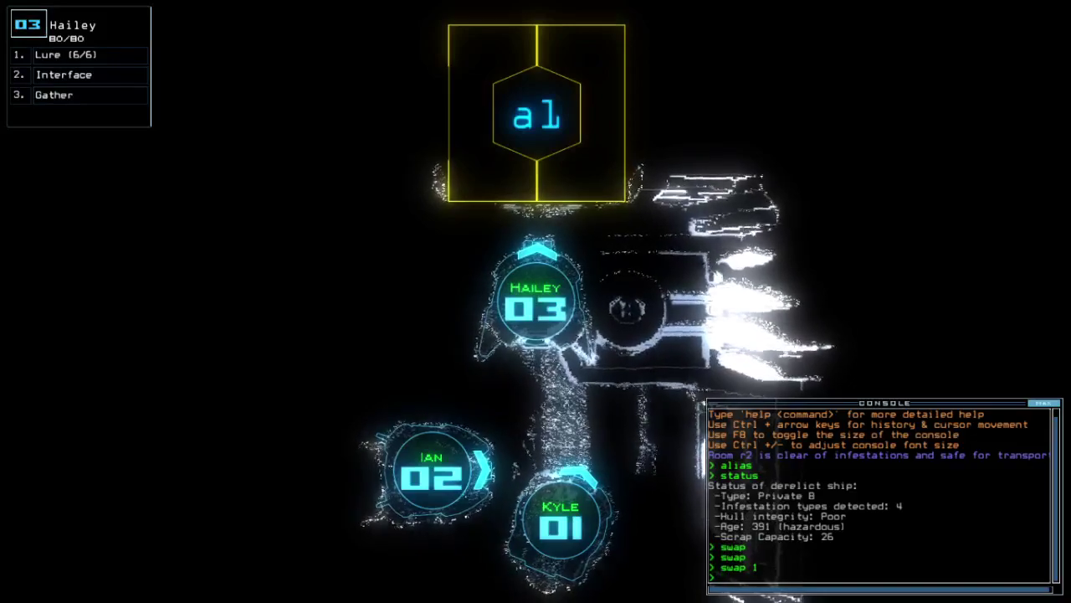
key("1")
type("2")
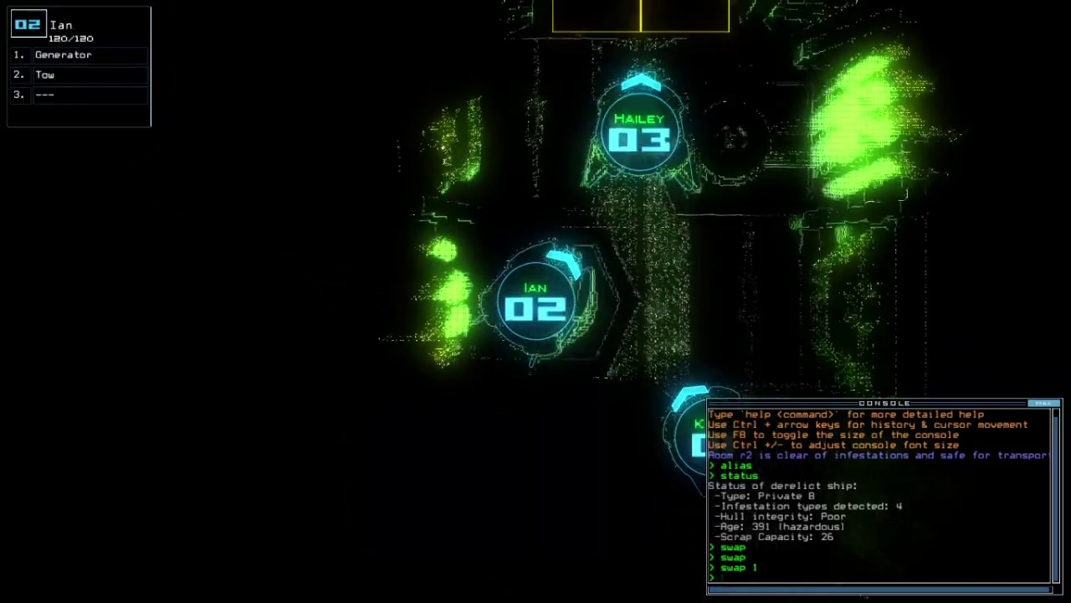
type("3")
type("go")
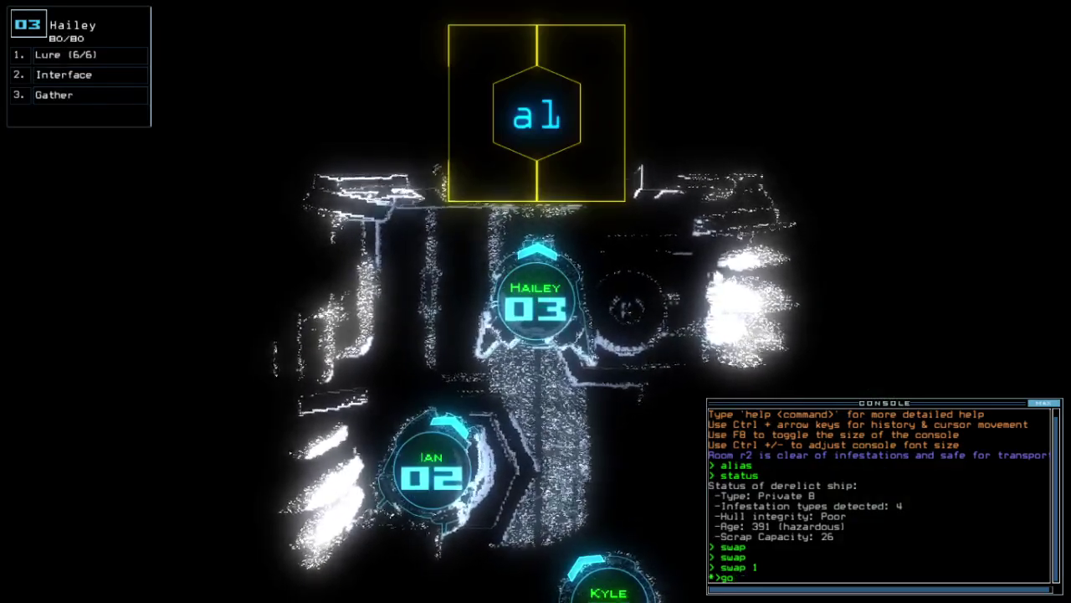
Launch the mission with go, gather scrap, power the generator and drop a lure
key("Return")
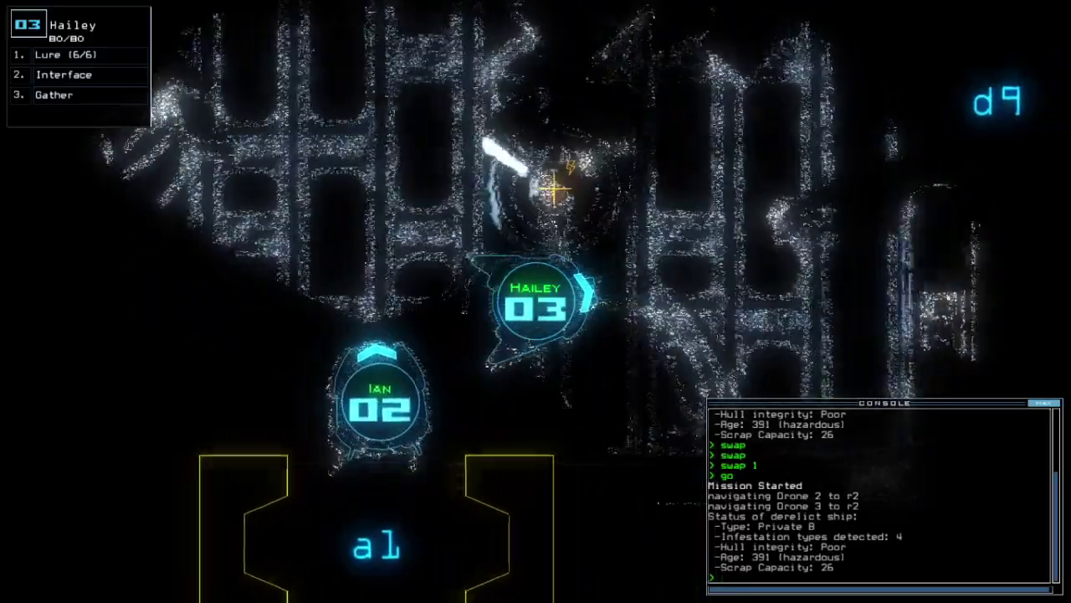
type("g")
key("Return")
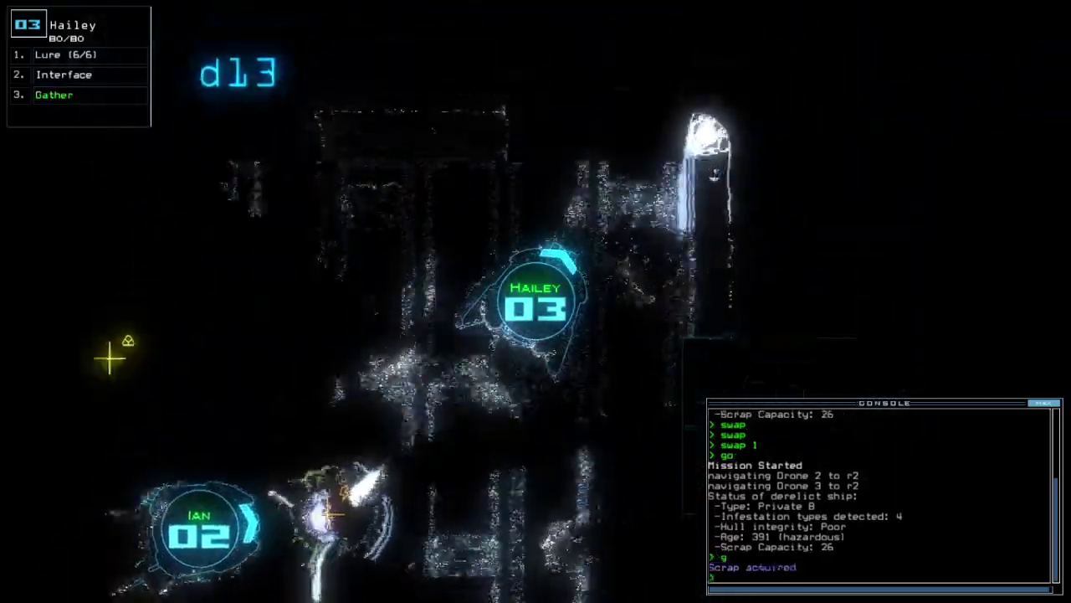
key("Tab")
key("Tab")
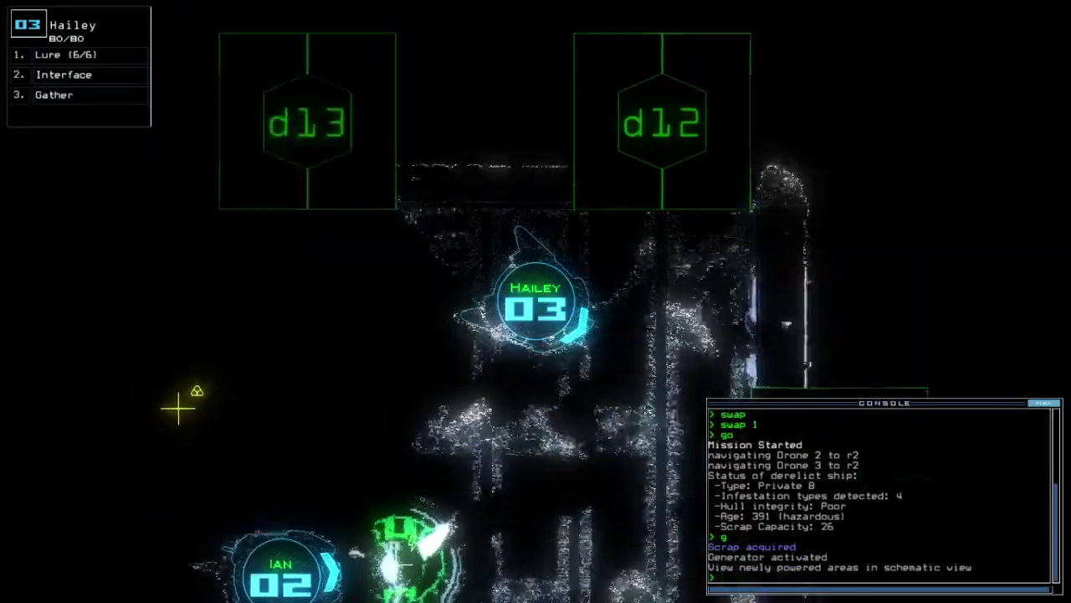
type("g")
key("Return")
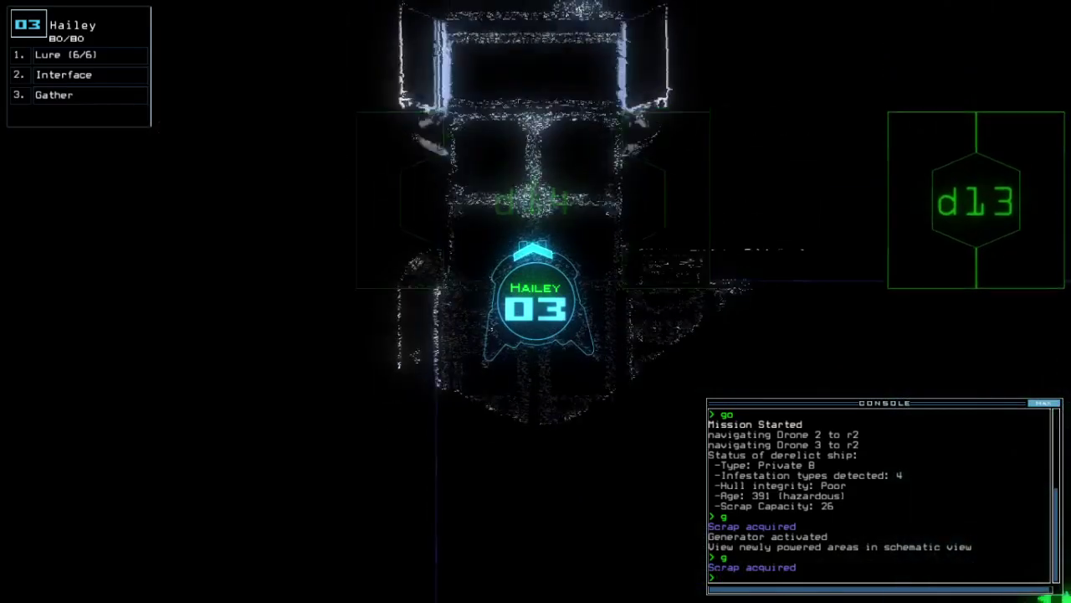
type("l")
key("Return")
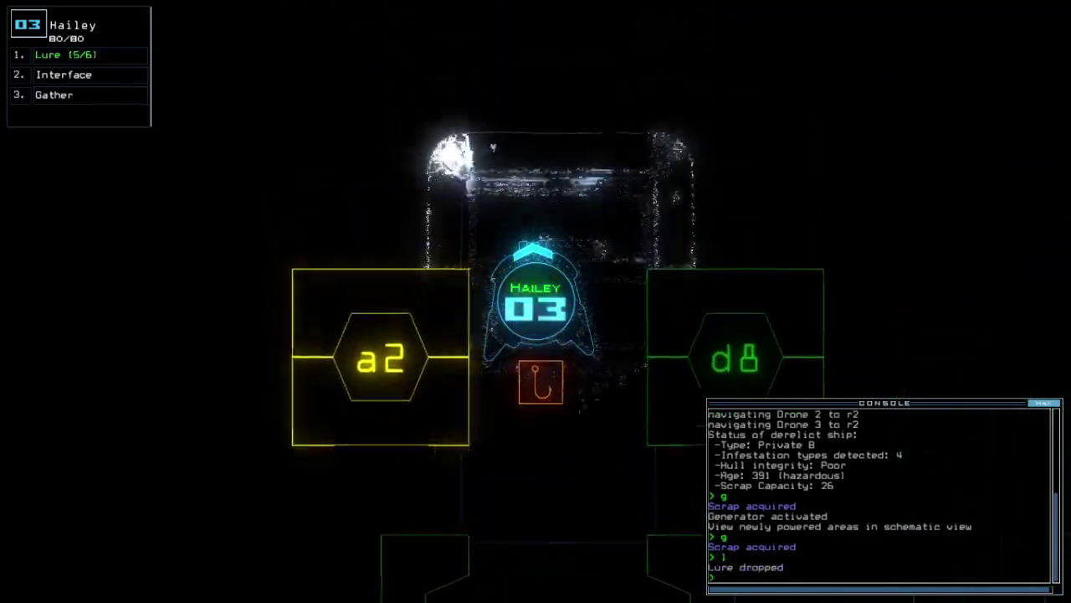
key("Tab")
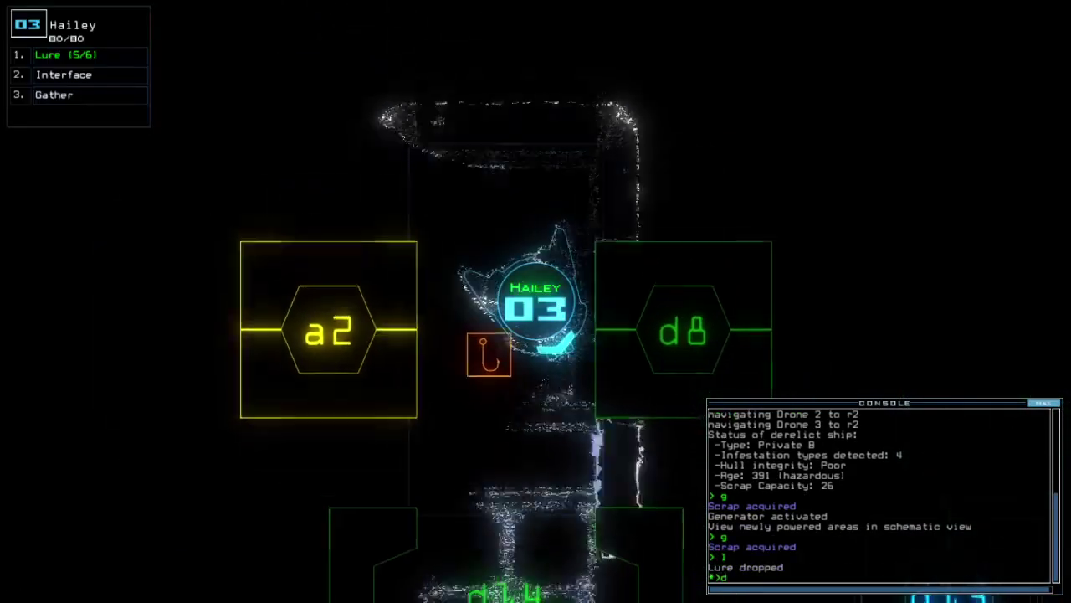
type("d8")
Open doors d8 and d14, reopen d8, and close the surrounding doors
key("Return")
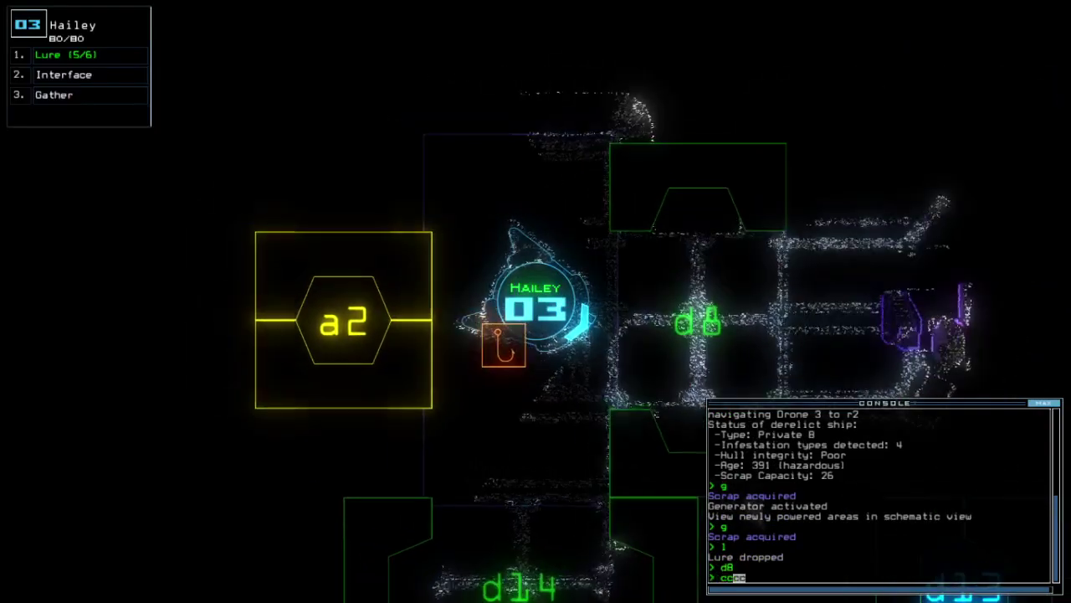
type("cccc")
key("Return")
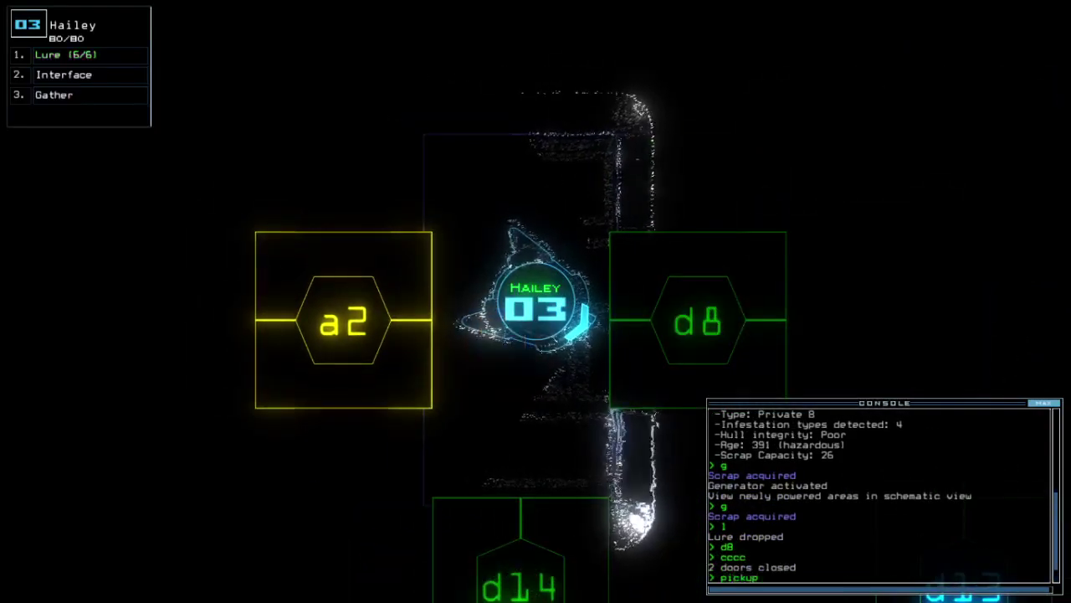
type("d14")
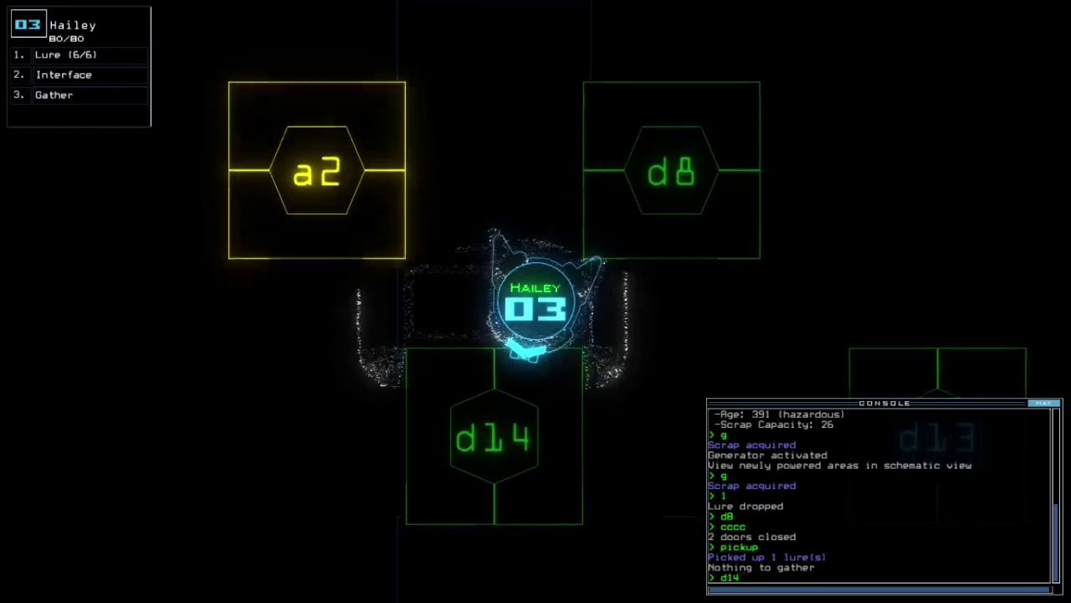
key("Return")
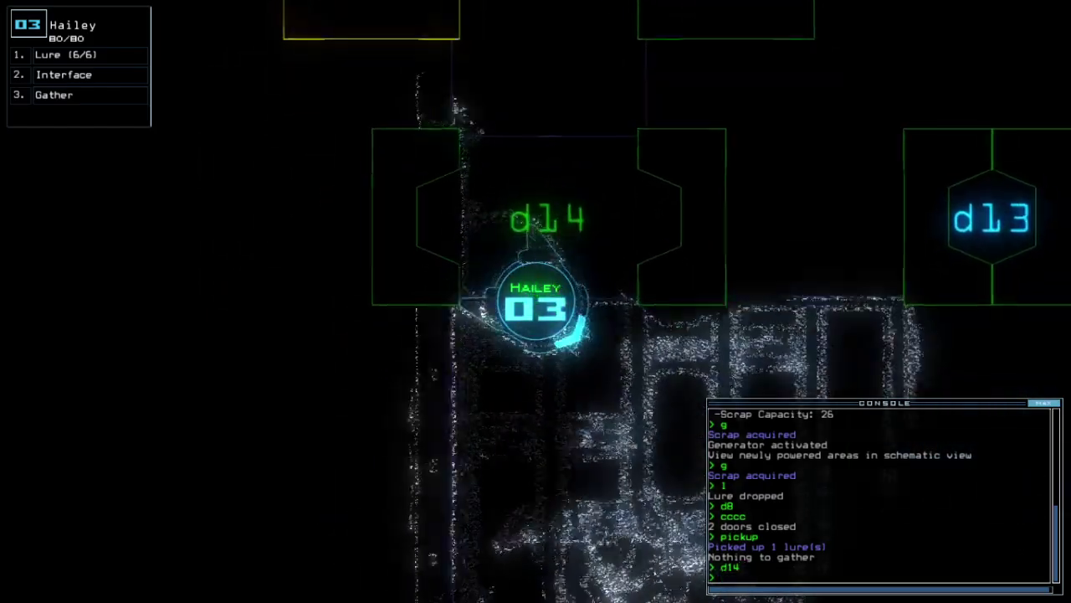
type("c")
key("BackSpace")
type("d8")
key("Return")
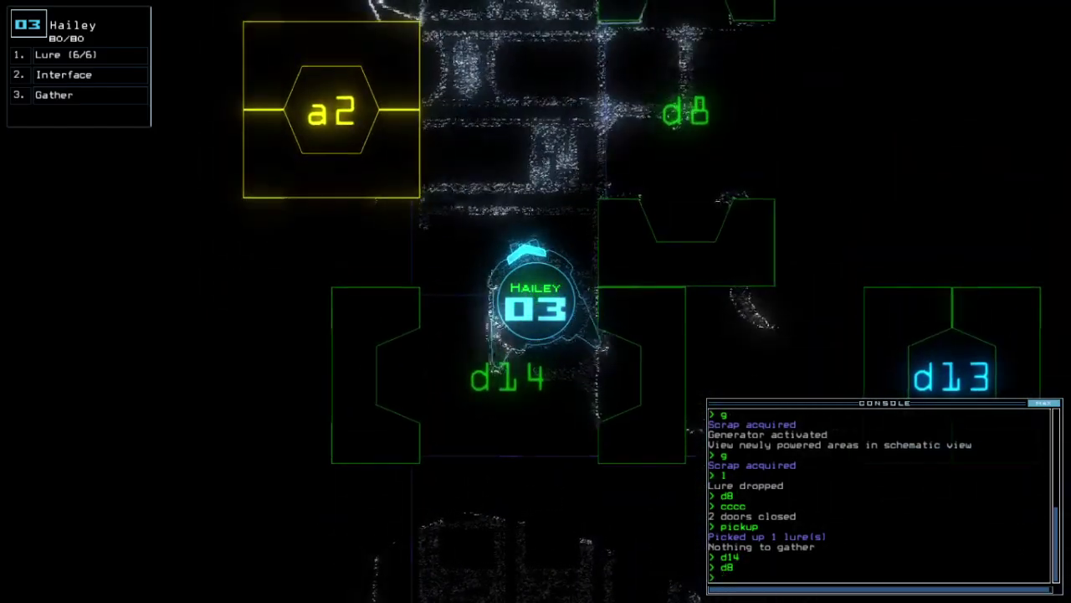
type("c")
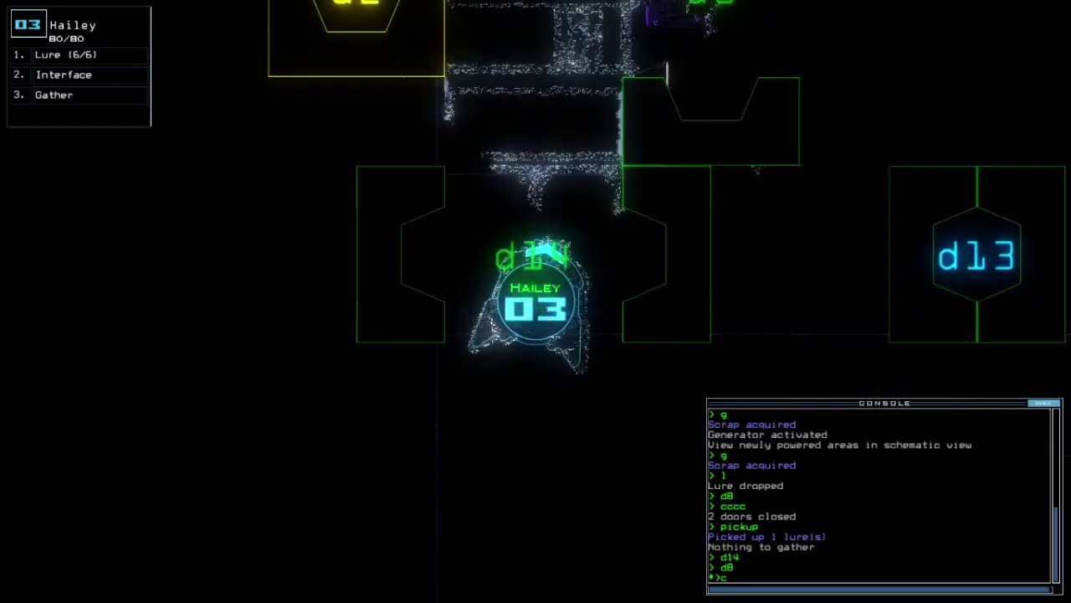
type("ccc")
key("Return")
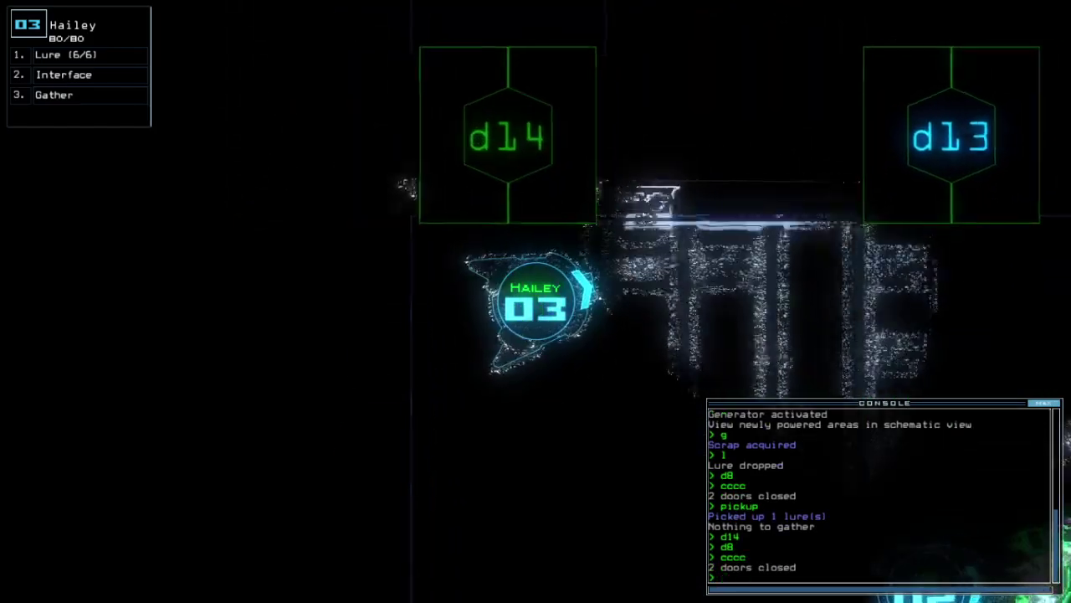
type("d13")
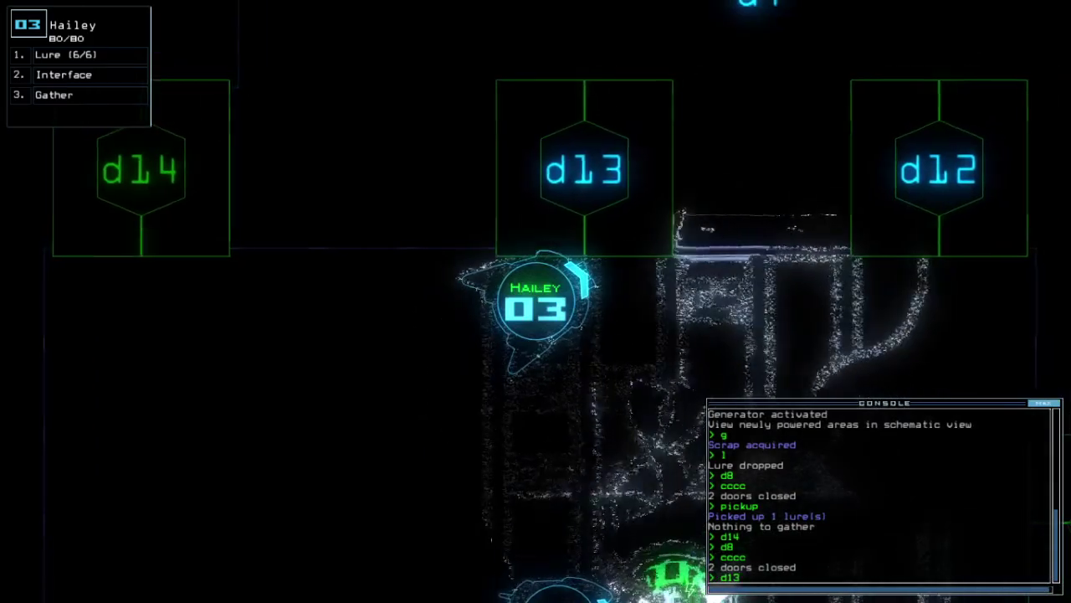
Pass d13 and d7, gather scrap, find no fuel, check status, drop a lure (4 left)
key("Return")
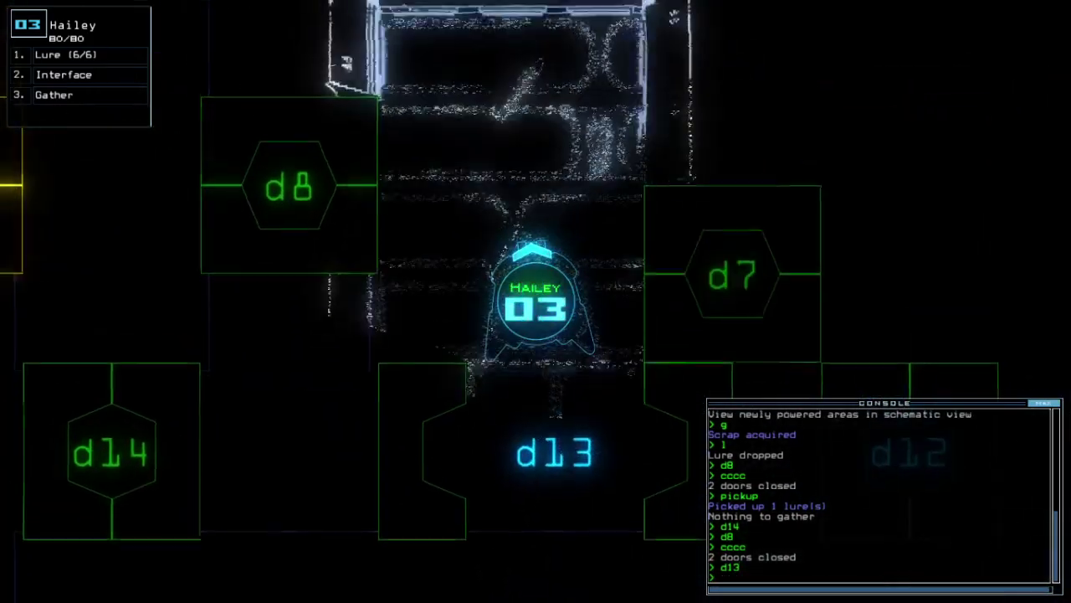
key("Tab")
key("Tab")
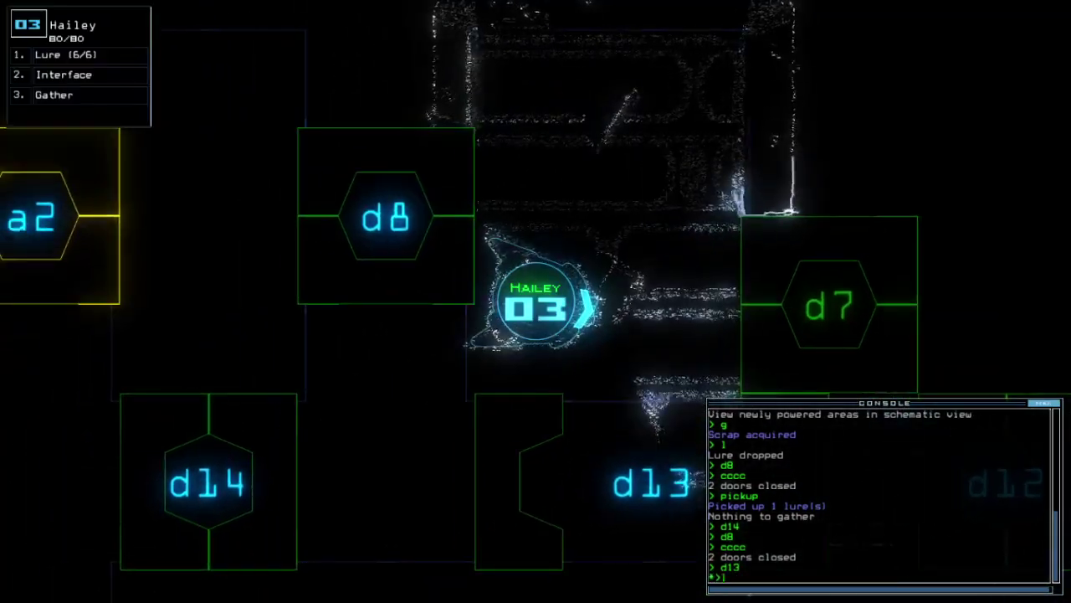
type("d7")
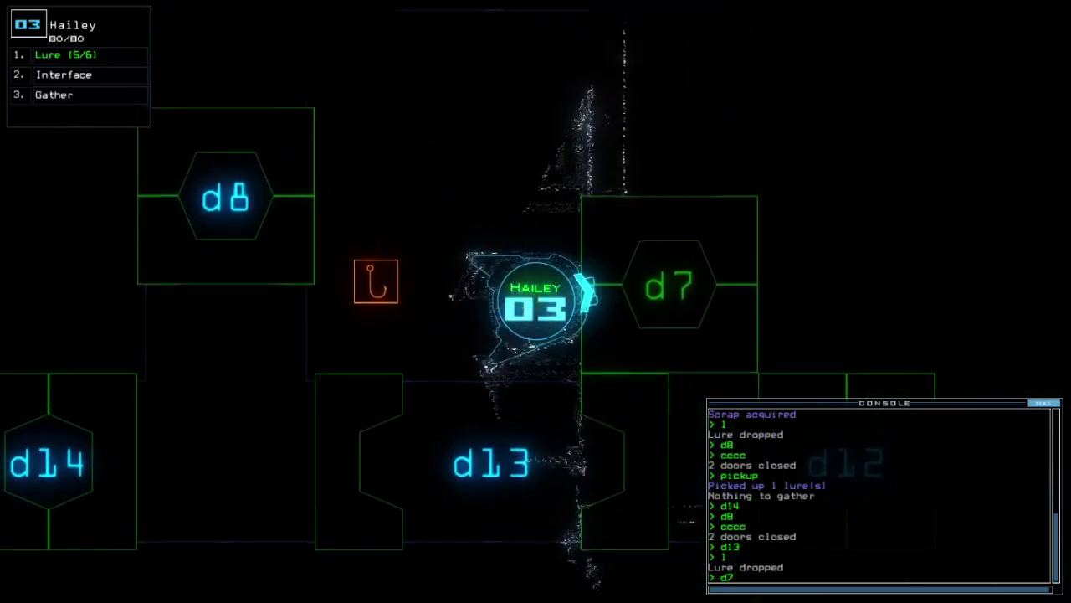
key("Return")
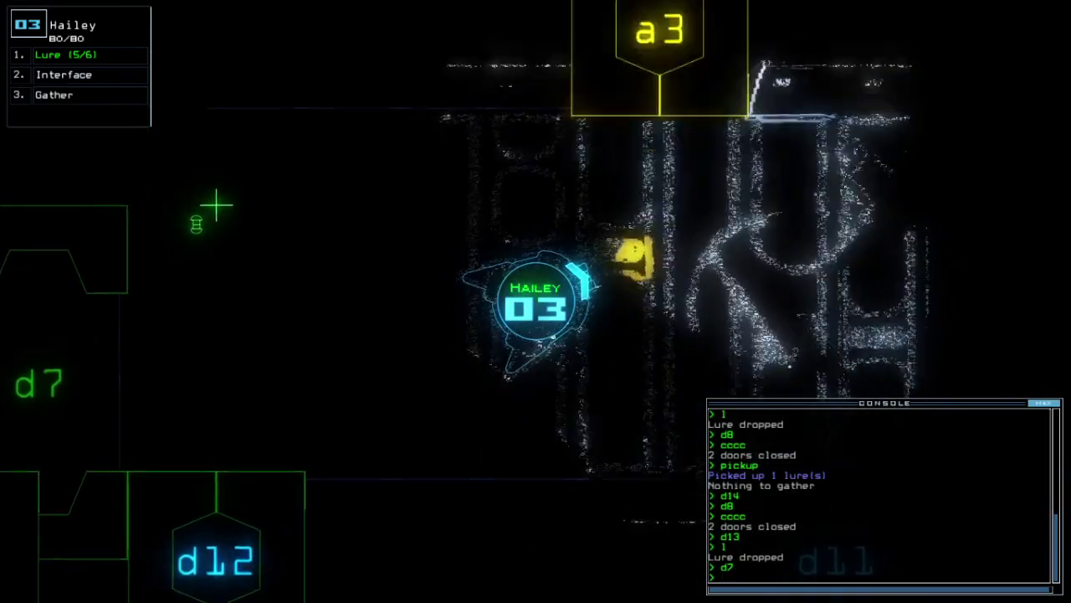
type("g")
key("Return")
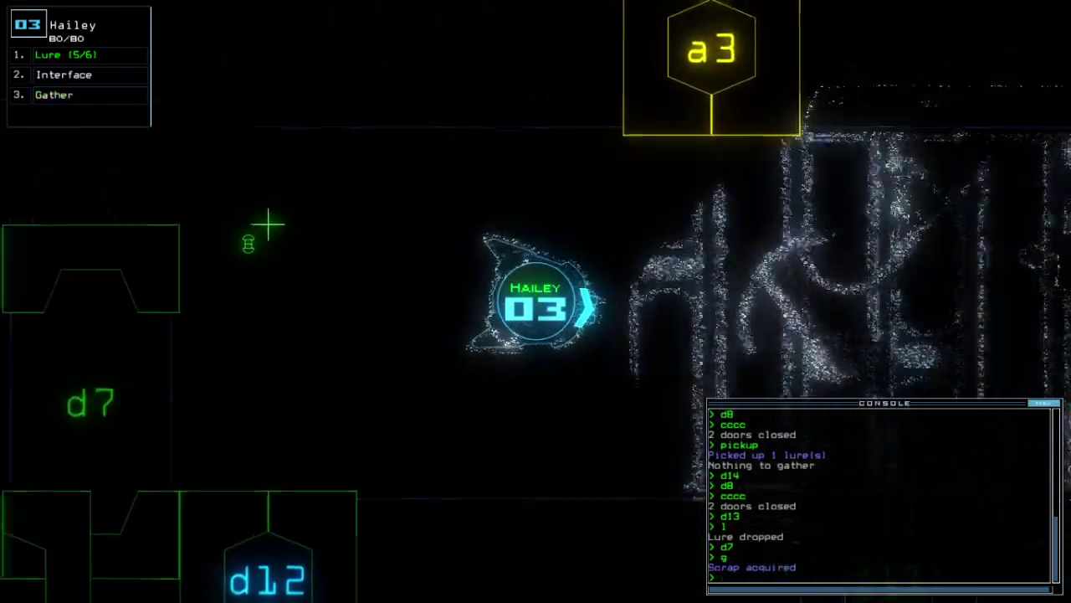
type("g")
key("Return")
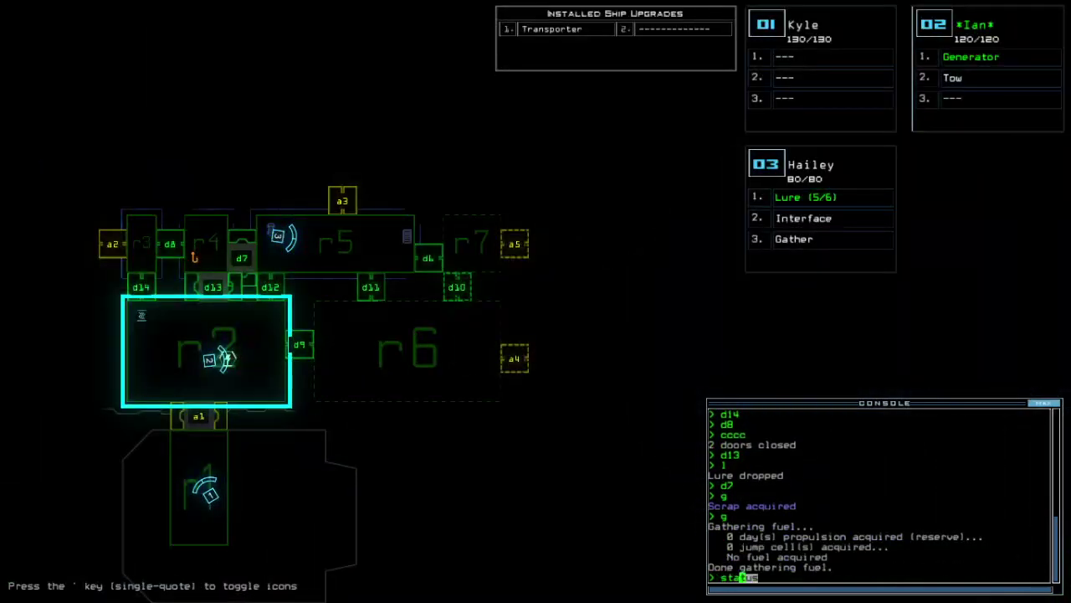
type("tus")
key("Return")
type("l")
key("Return")
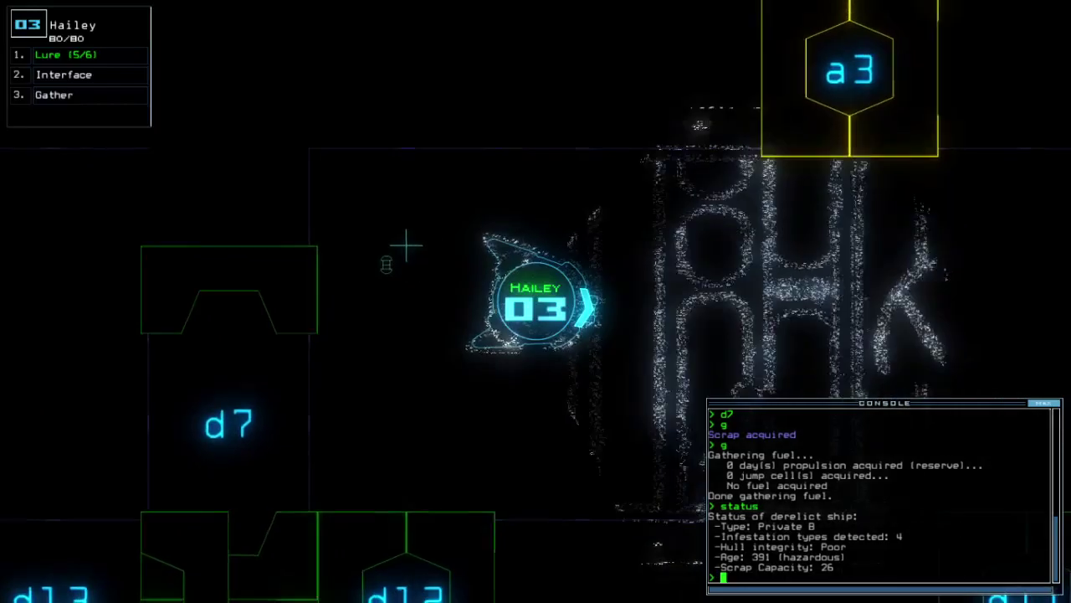
key("Right")
key("Down")
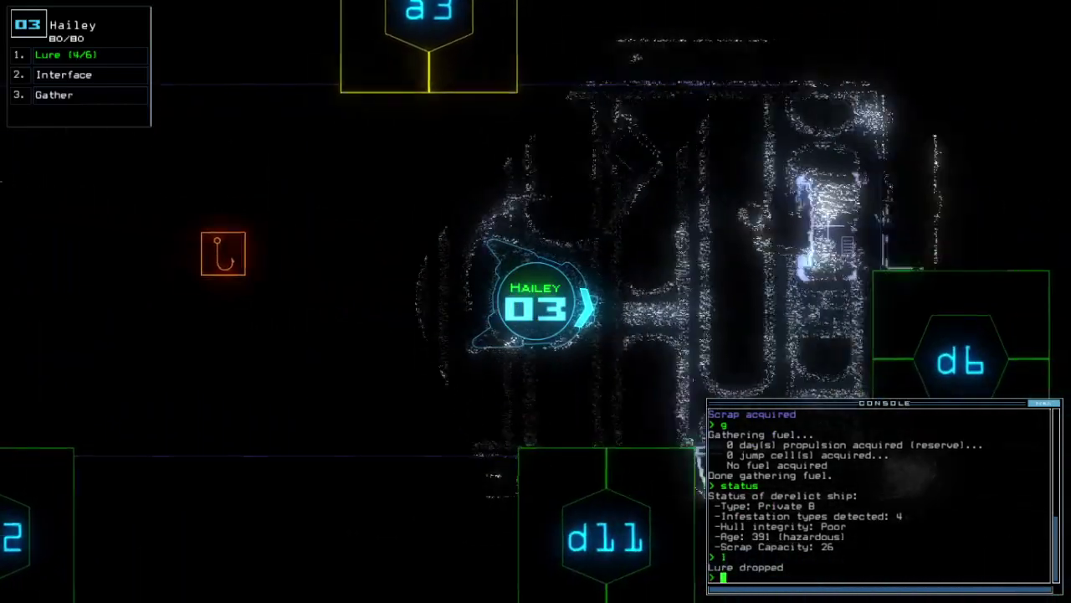
type("d6")
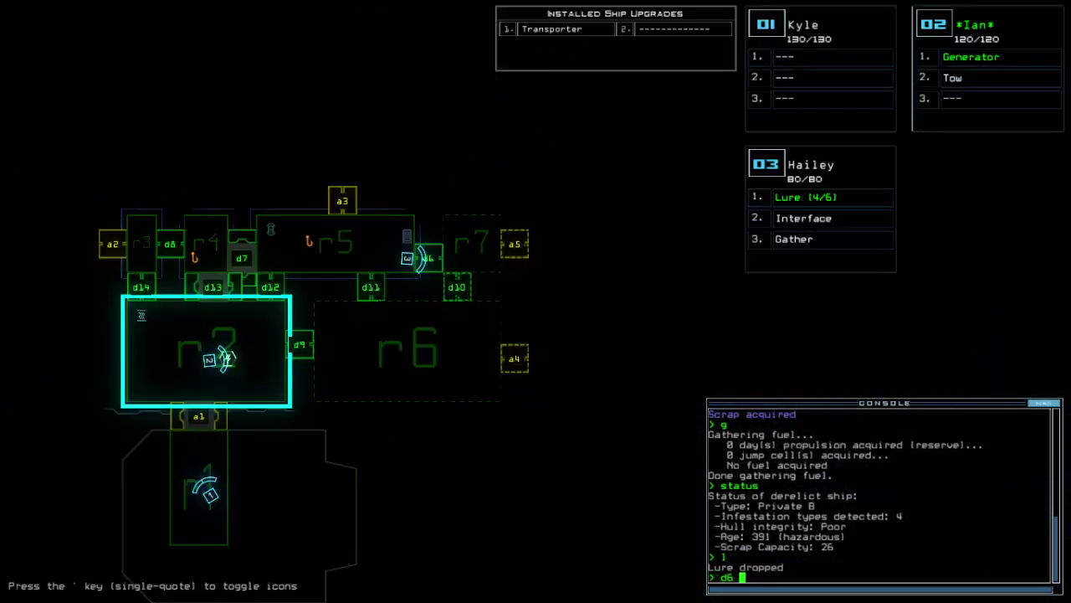
Open door d6 and r1's doors, and find only the fixed Transporter upgrade in r7
key("Return")
type("dd a5")
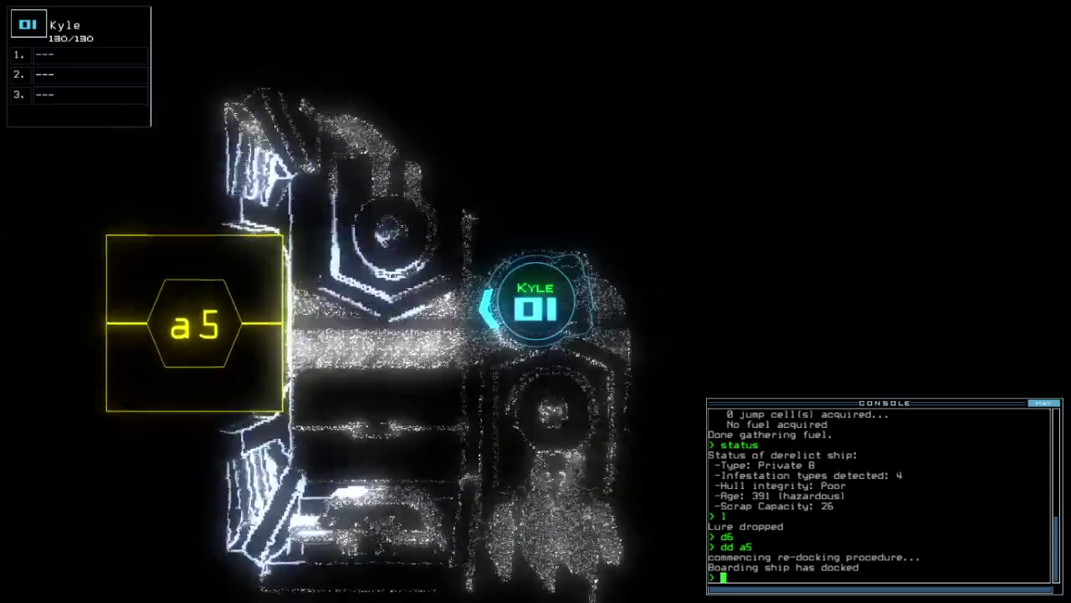
type("arr")
key("Return")
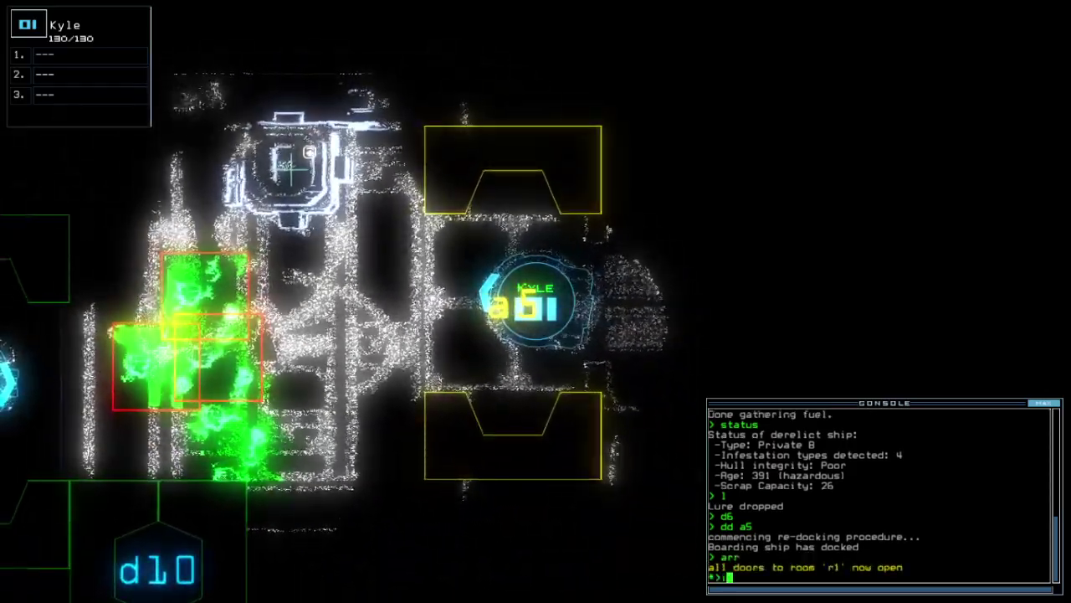
key("Return")
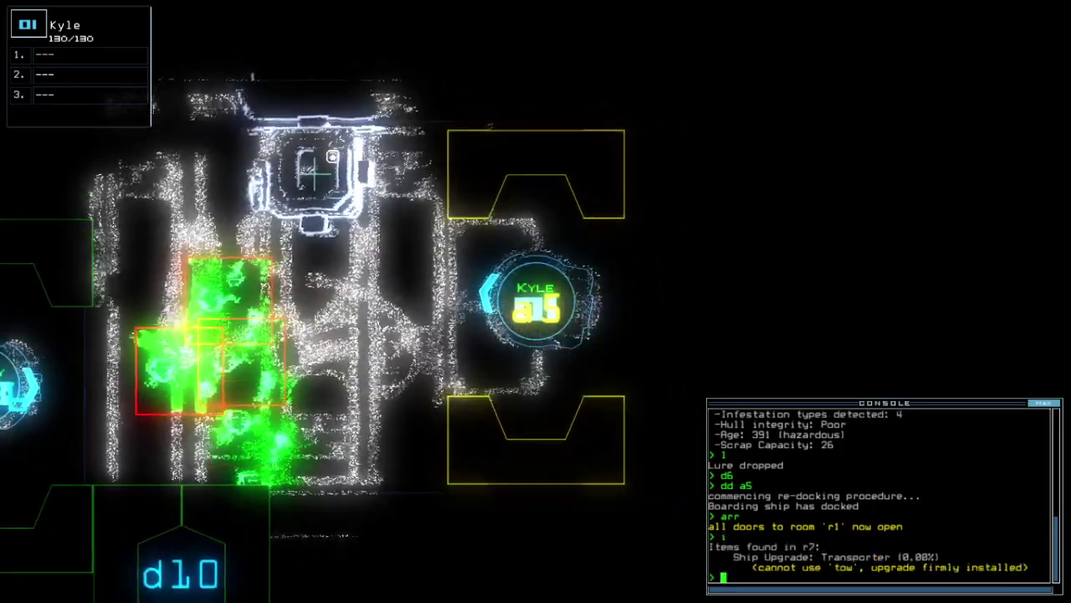
key("Tab")
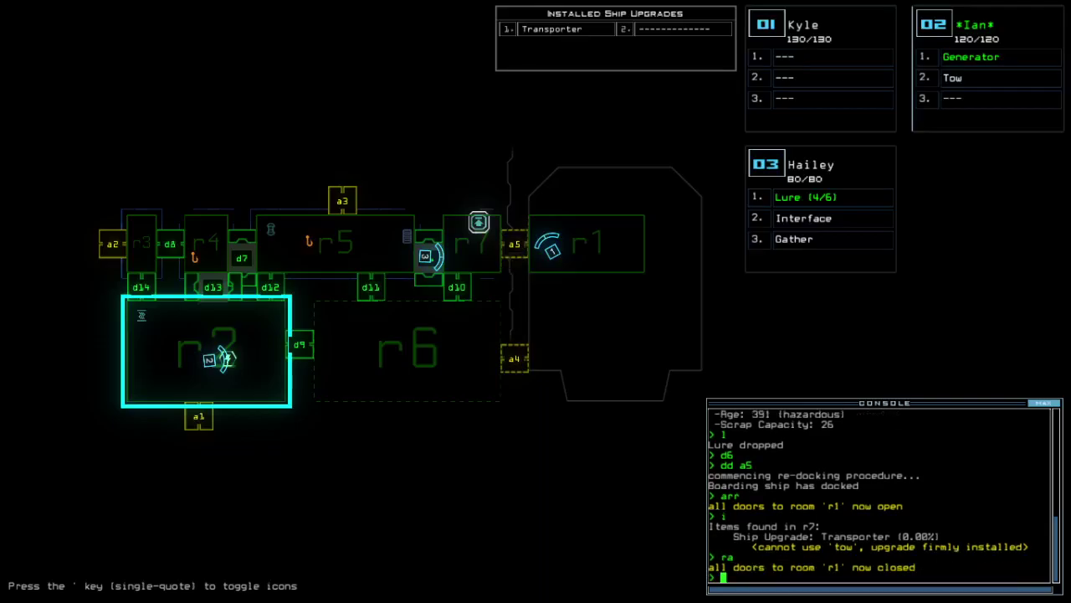
Open door d11, close the surrounding doors, and pick up the nearby lure
key("Tab")
type("d11")
key("Return")
type("c")
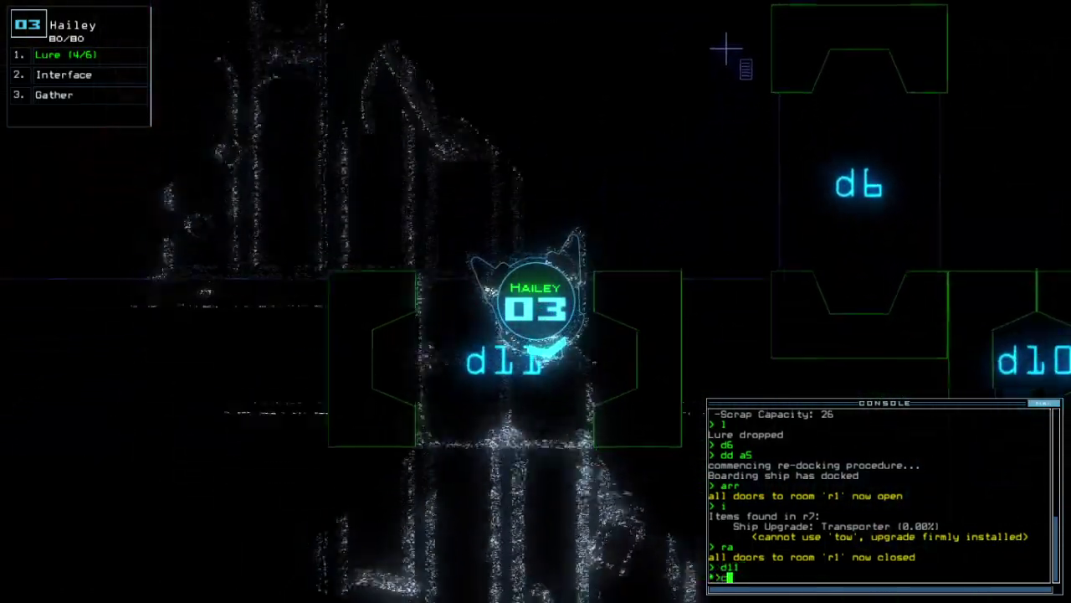
type("cc")
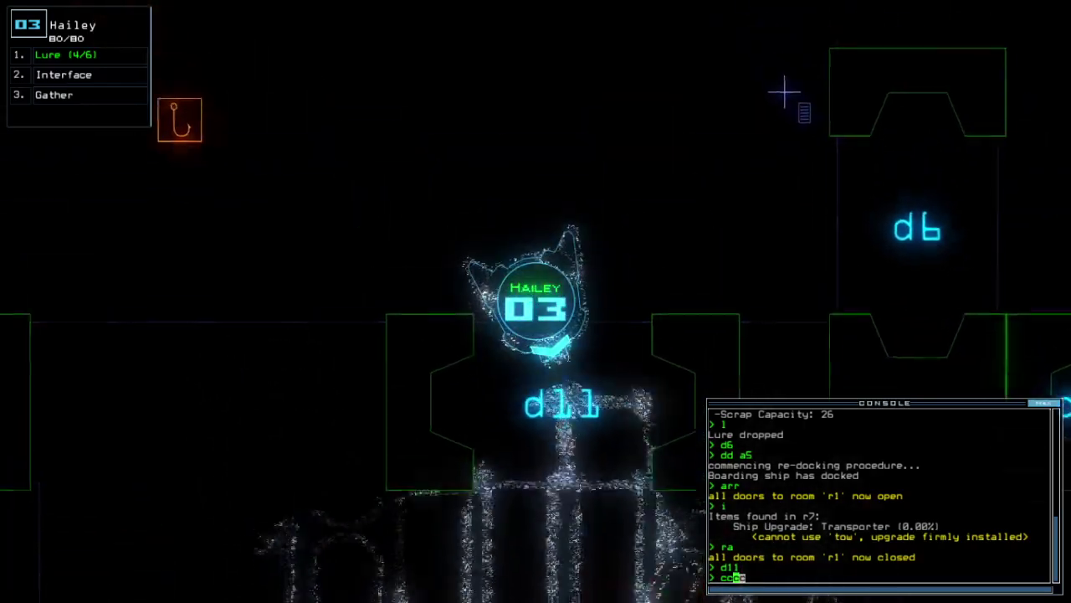
type("c")
key("Return")
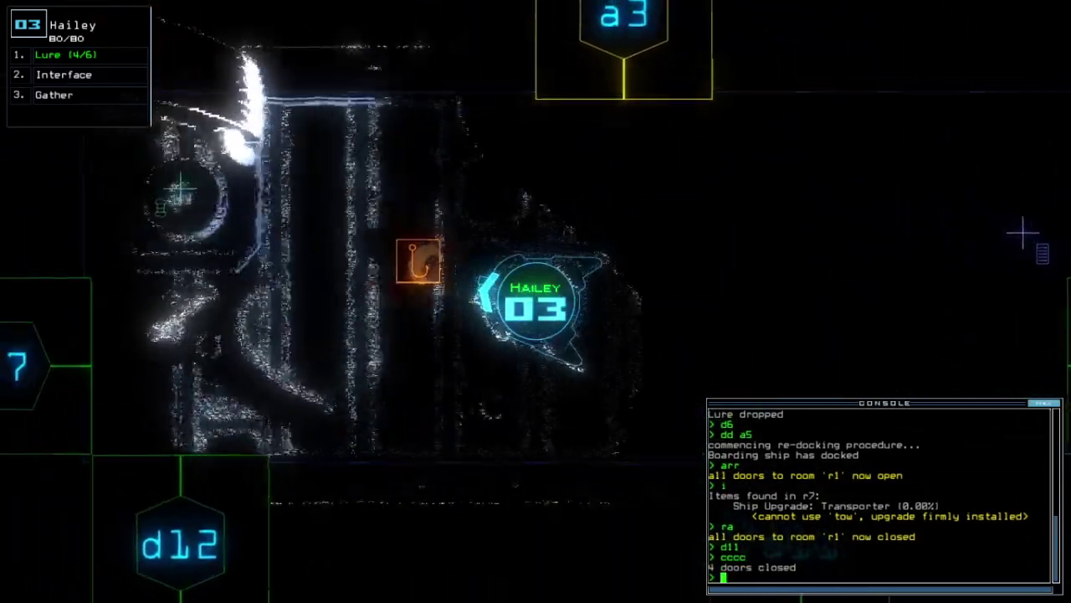
type("pickup")
key("Return")
type("d12")
Open d12, re-dock at airlock a1, open d13, and pick up the second lure (6/6)
key("Return")
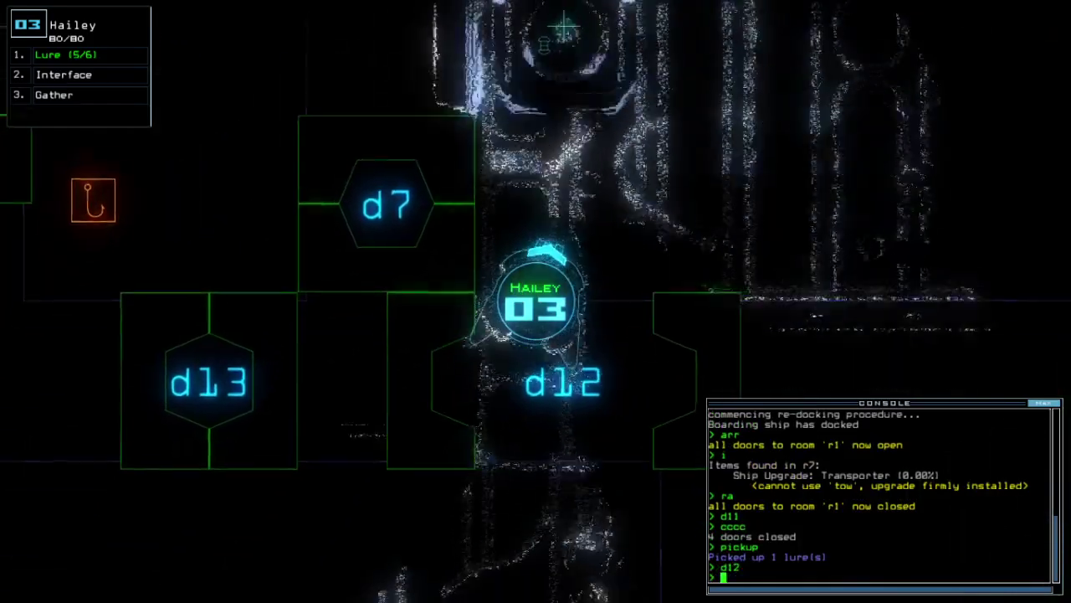
type("dd a1")
key("Return")
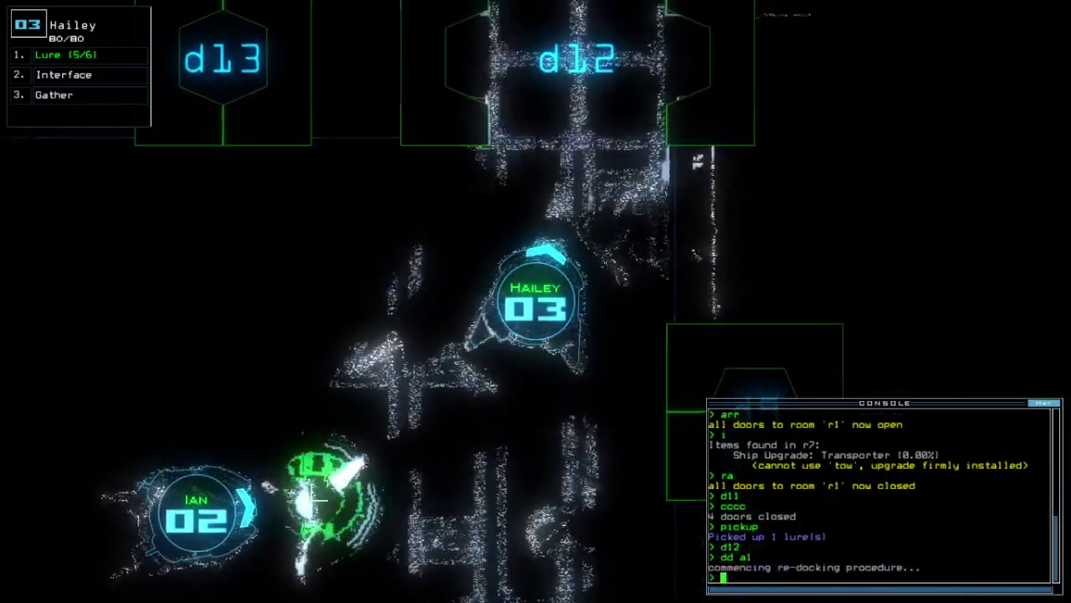
type("d13")
key("Return")
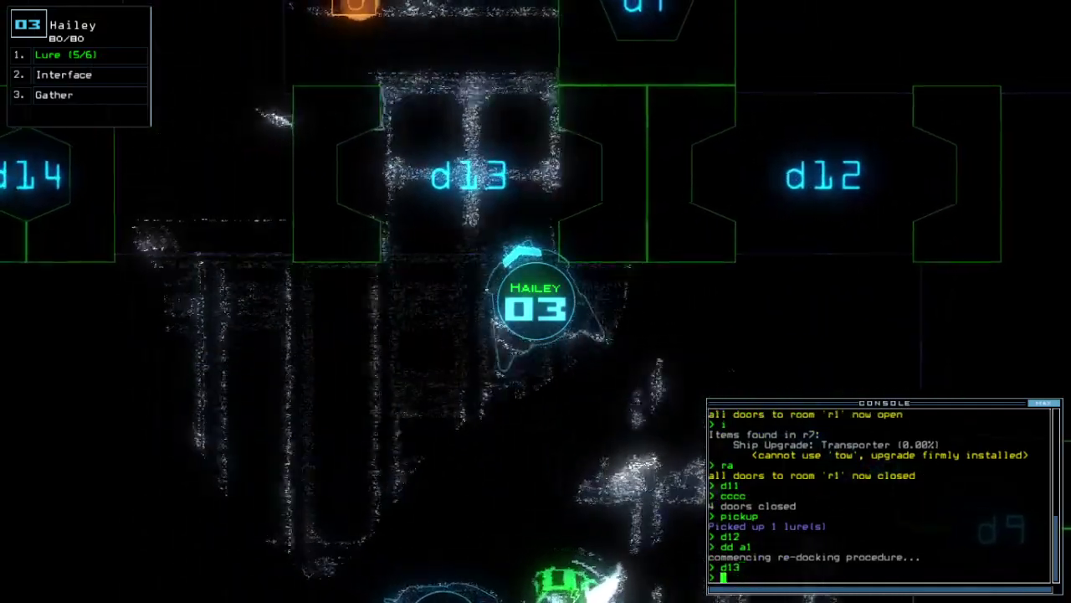
type("pickup")
key("Return")
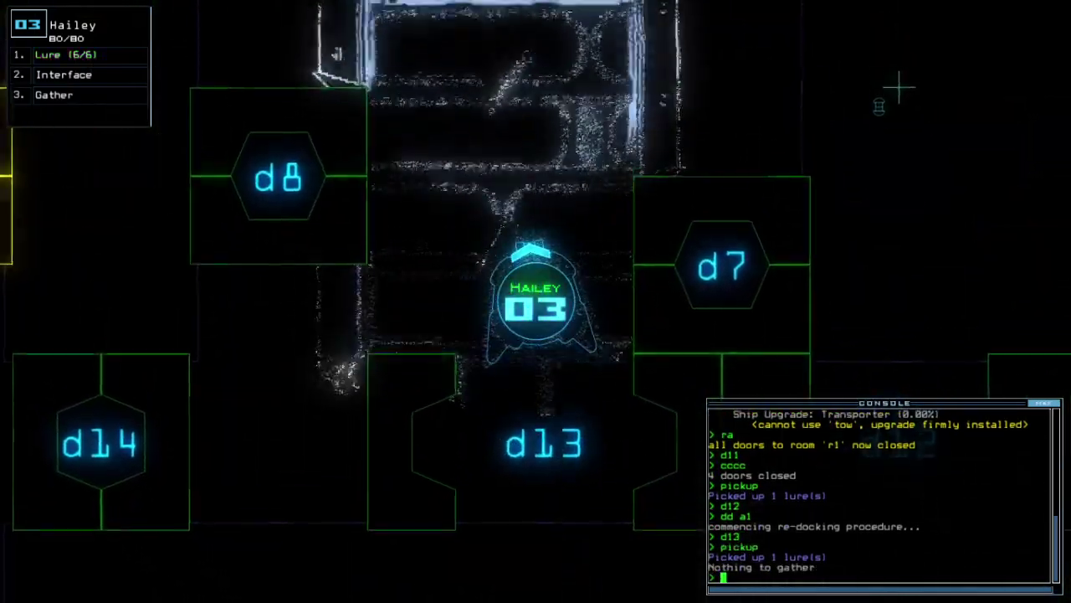
type("d13")
Toggle door d13, close the doors around Hailey, and reopen every door into r1
key("Return")
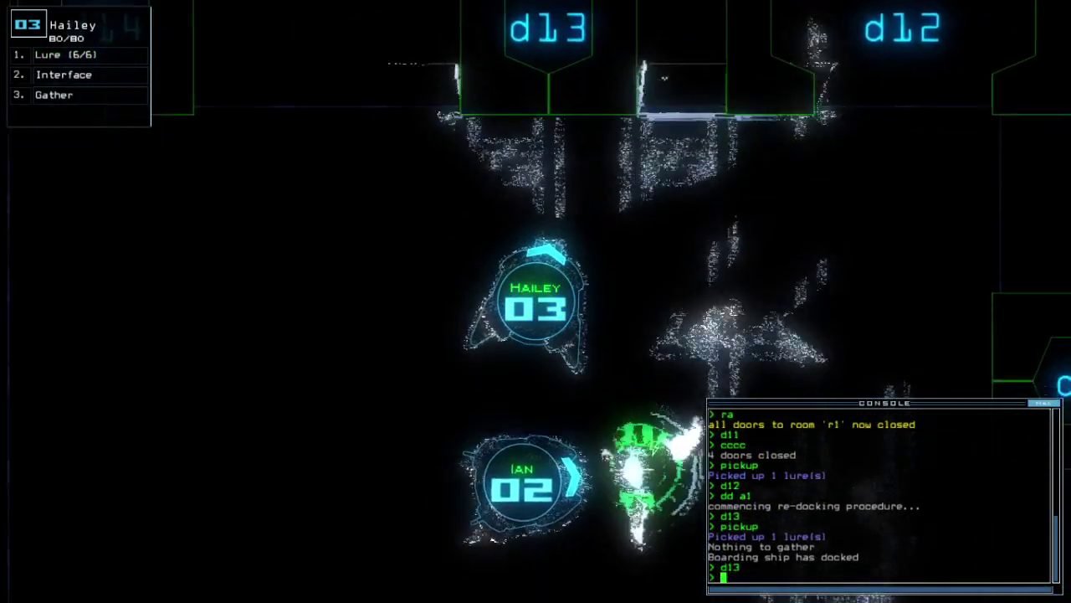
key("Tab")
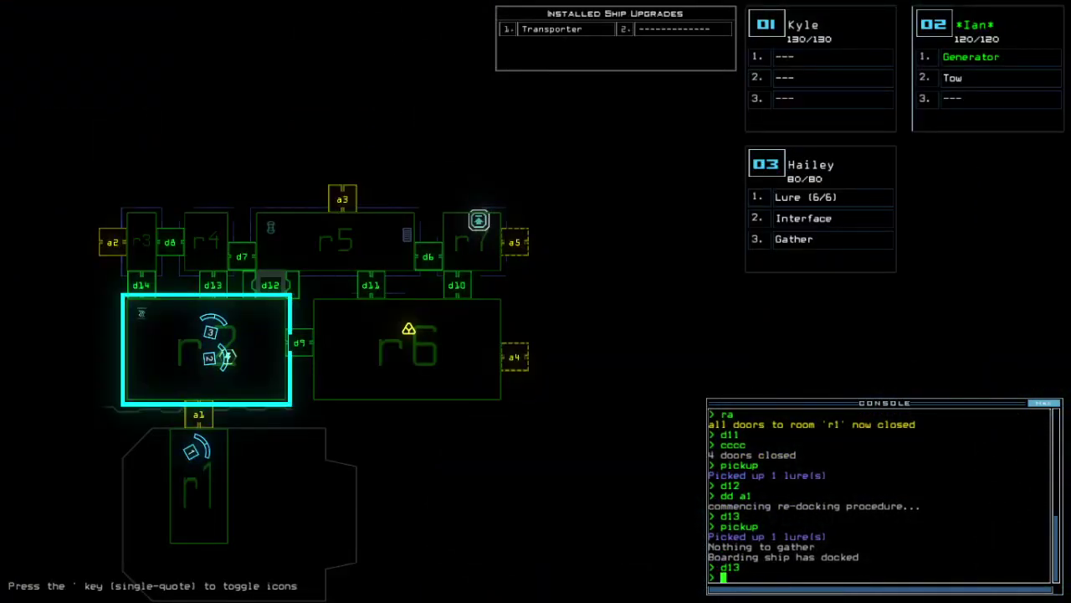
key("Tab")
type("cccc")
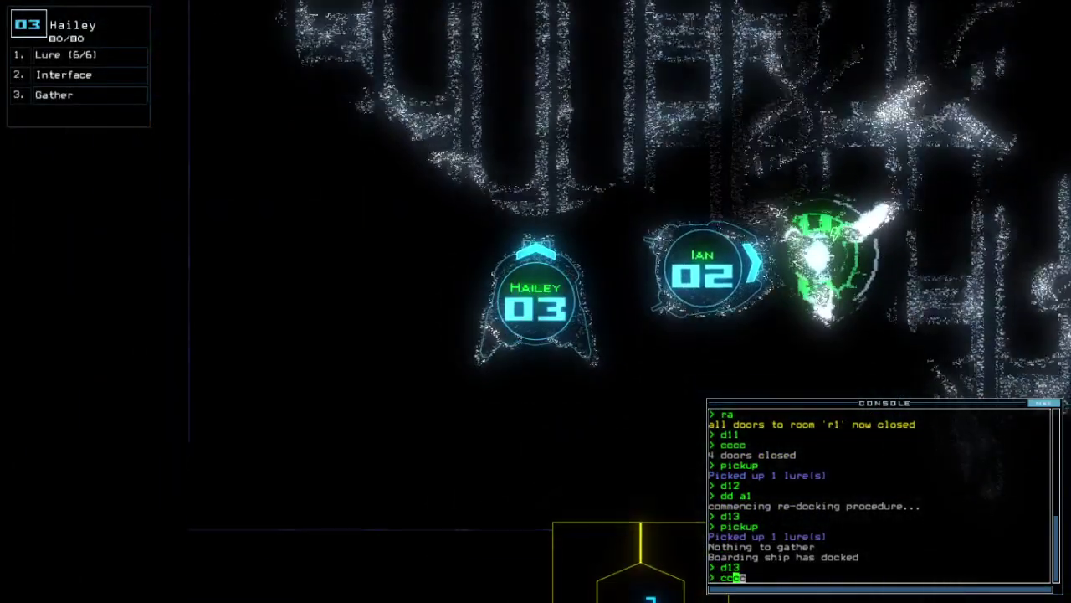
key("Return")
type("or1")
key("Return")
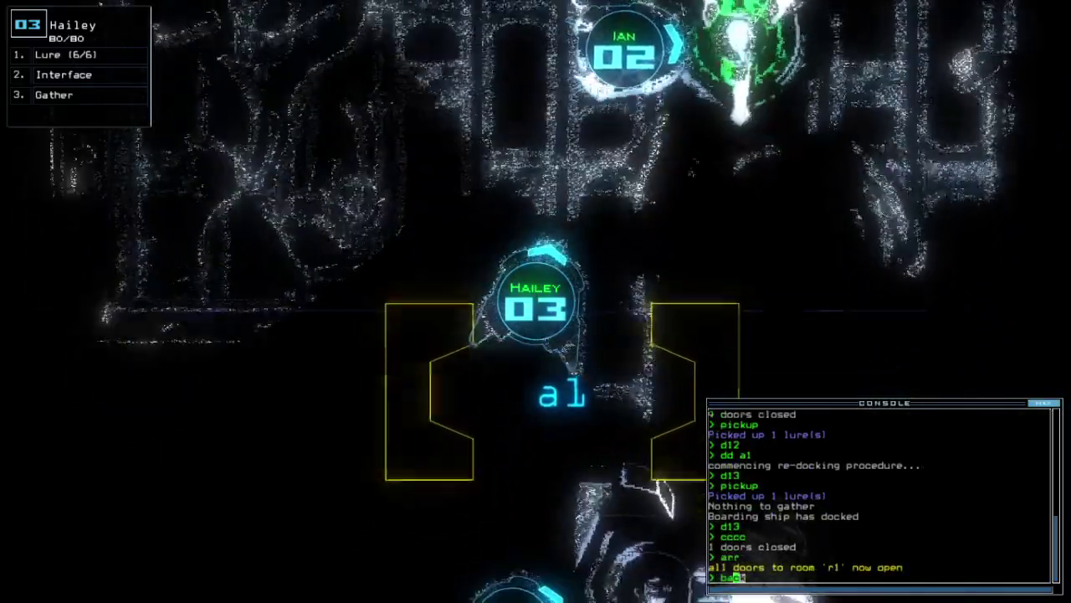
type("back 2")
Send drone 2 back to room r1 with 'back 2'
key("Return")
key("Tab")
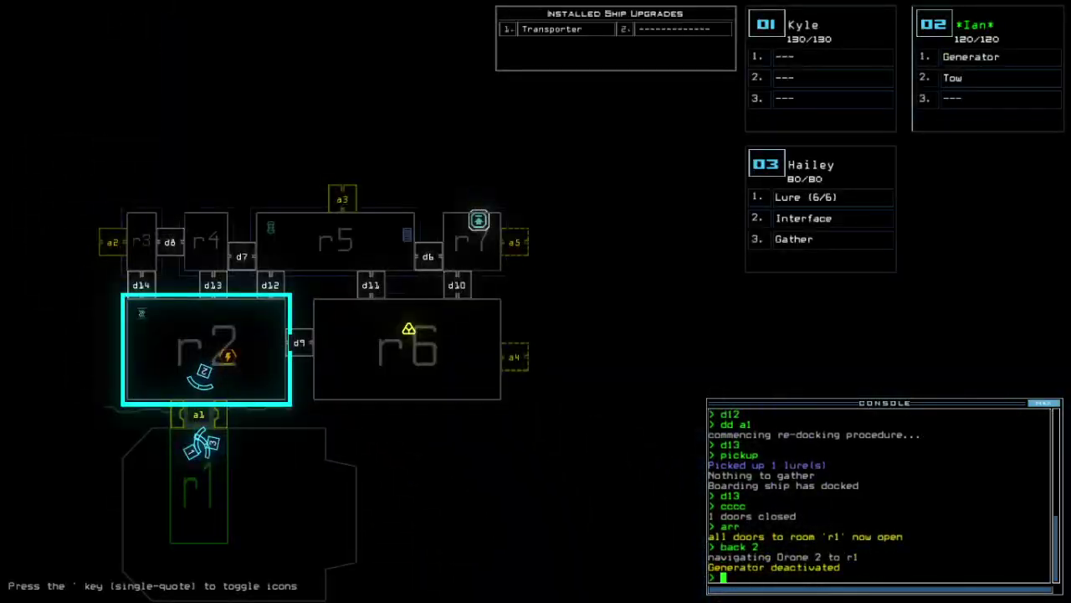
key("Tab")
key("Tab")
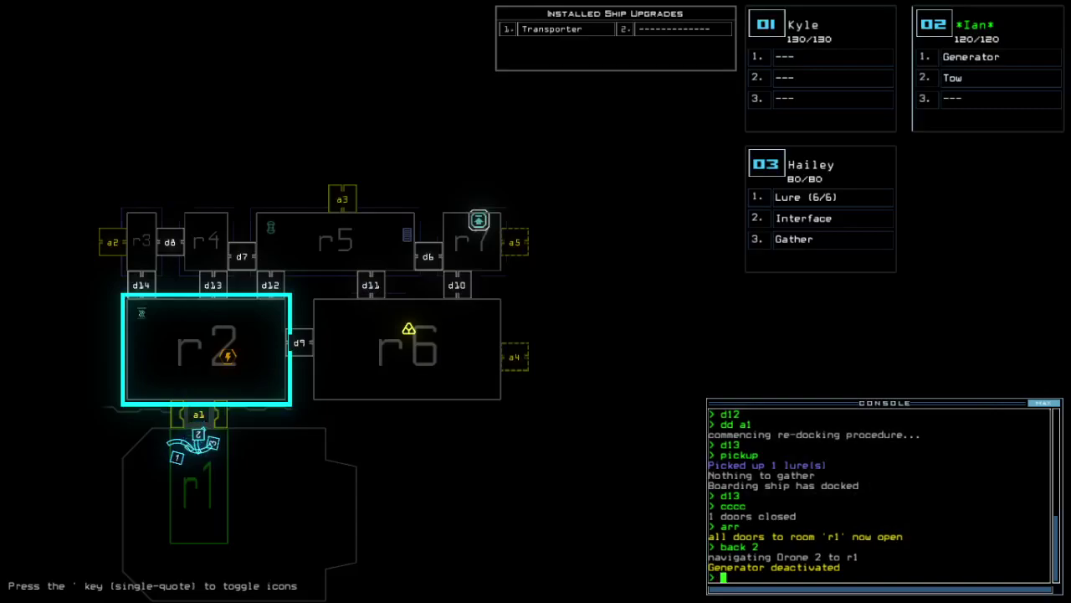
key("Tab")
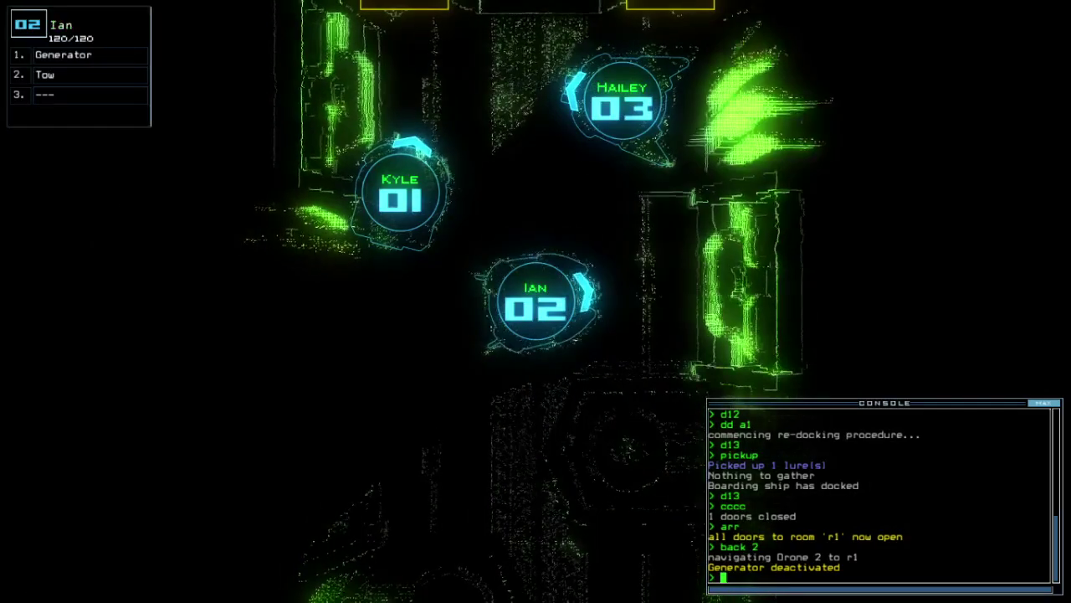
key("Tab")
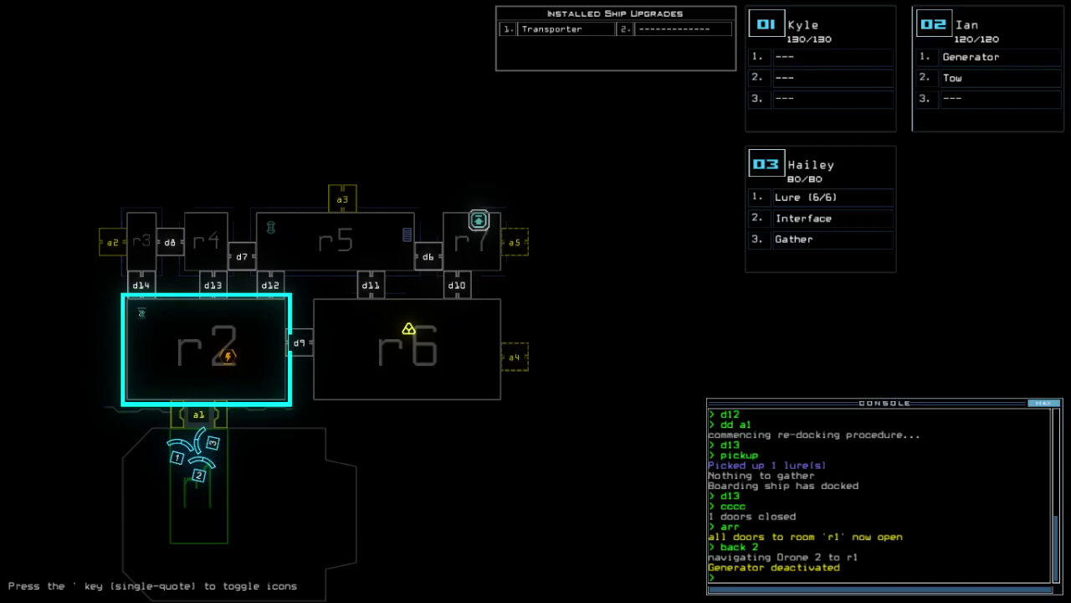
Reactivate the generator, drive Hailey up through a1, drop a lure (5/6), open d12
key("2")
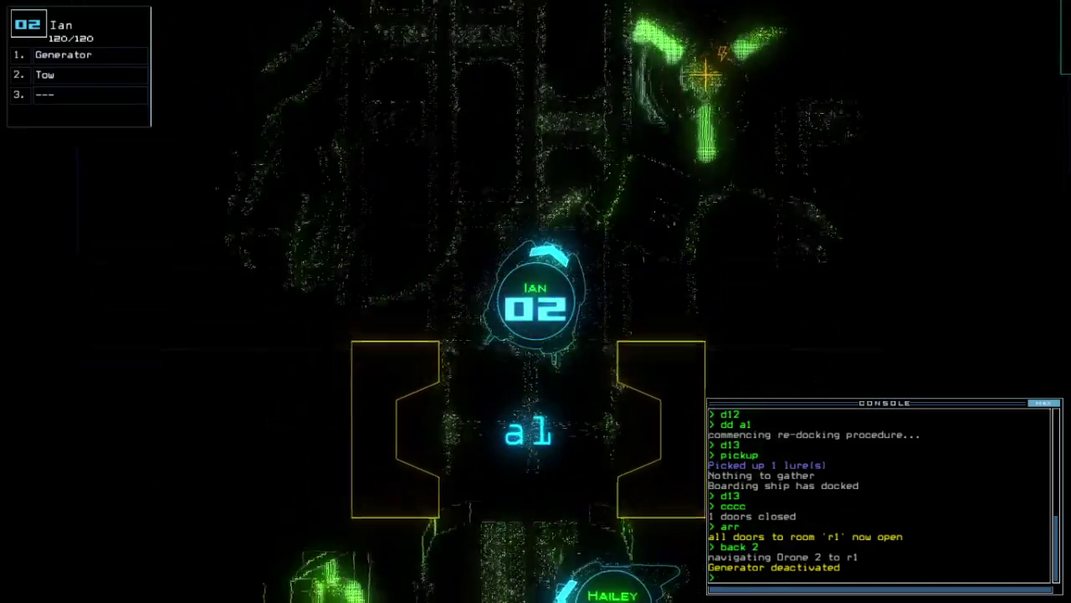
type("g")
key("Return")
key("3")
key("Up")
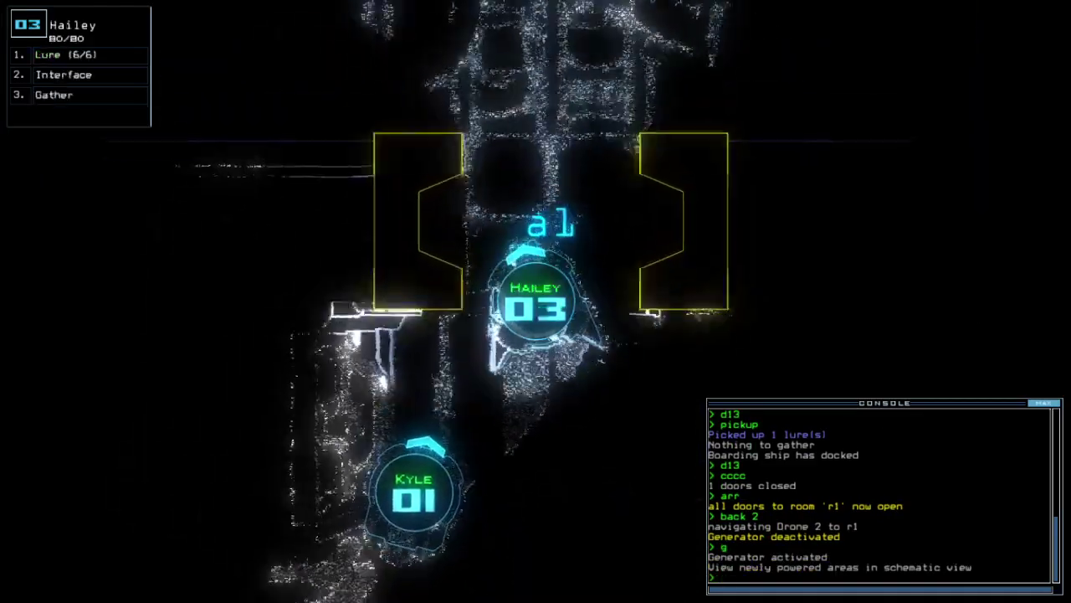
type("l")
key("Return")
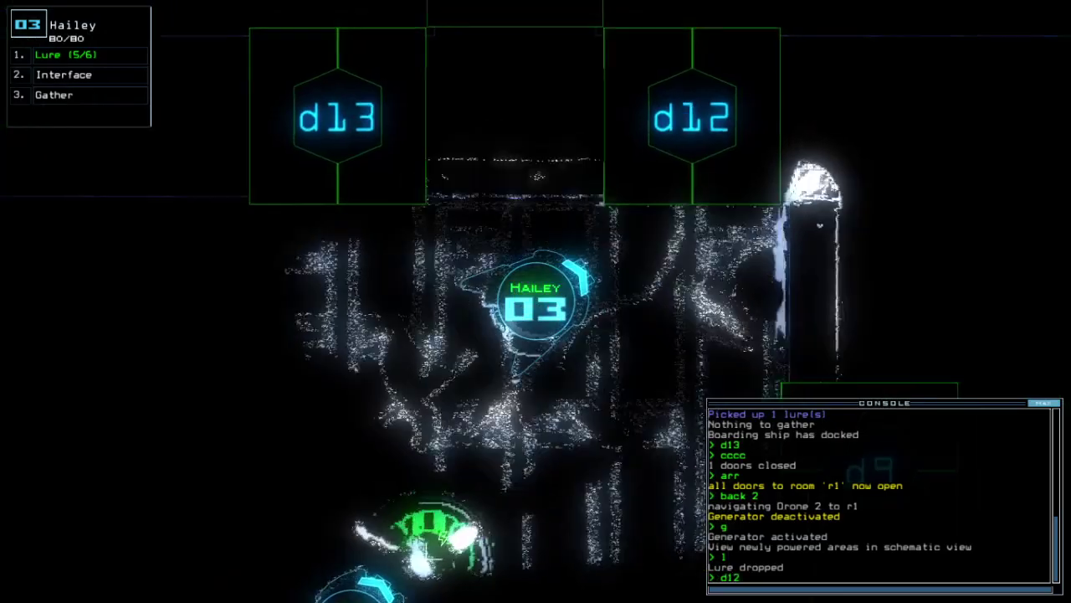
type("d12")
key("Return")
Check the ship schematic while Hailey heads for door d12
key("Tab")
key("Tab")
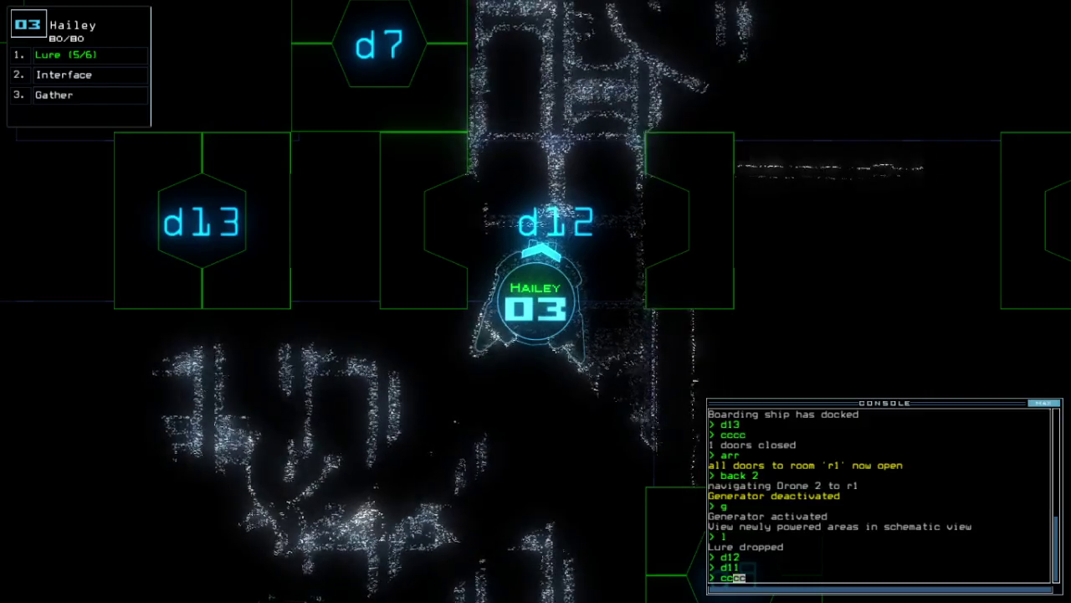
Close the doors around drone 03 (Hailey), then open door d9 and drive through it
key("Return")
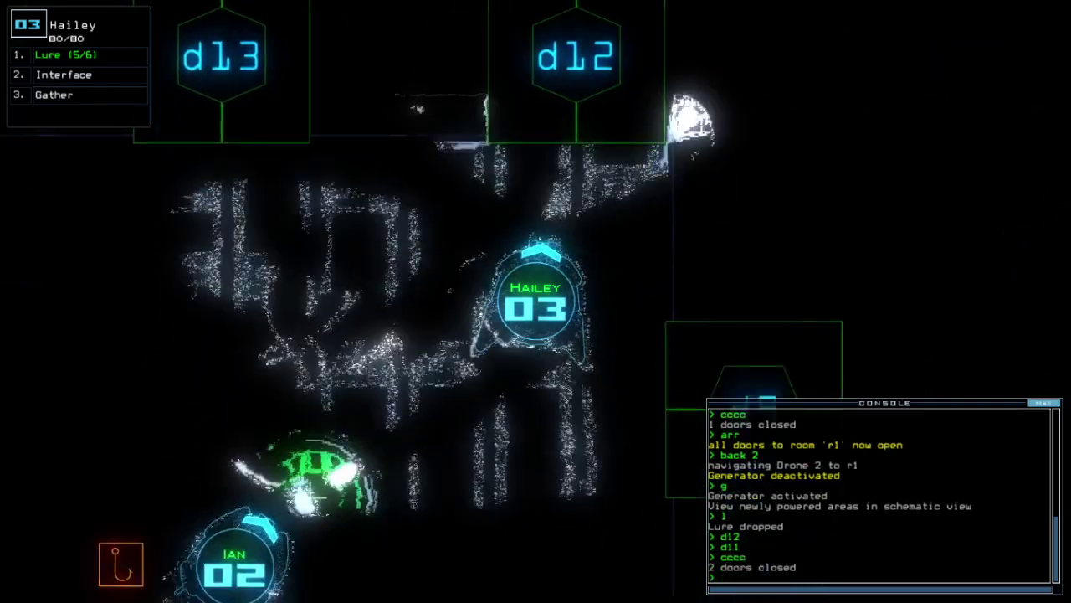
type("d9")
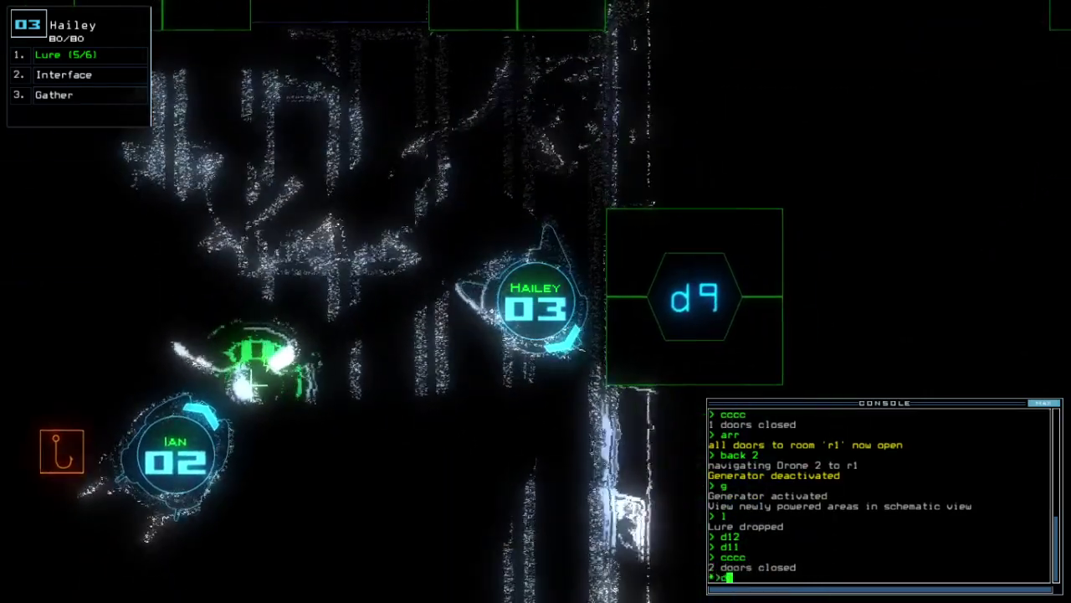
key("Return")
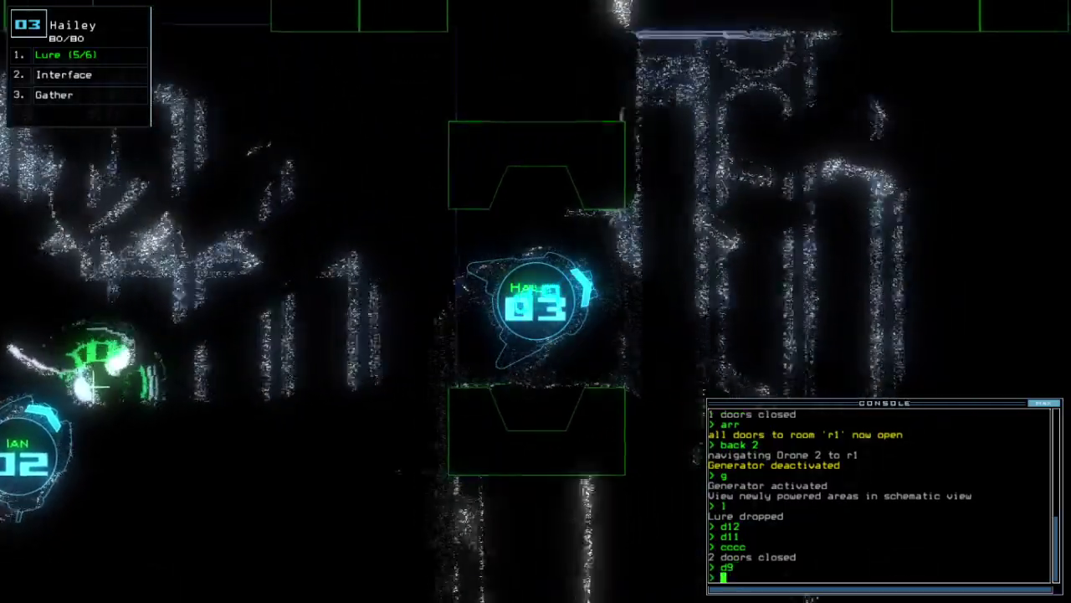
key("Right")
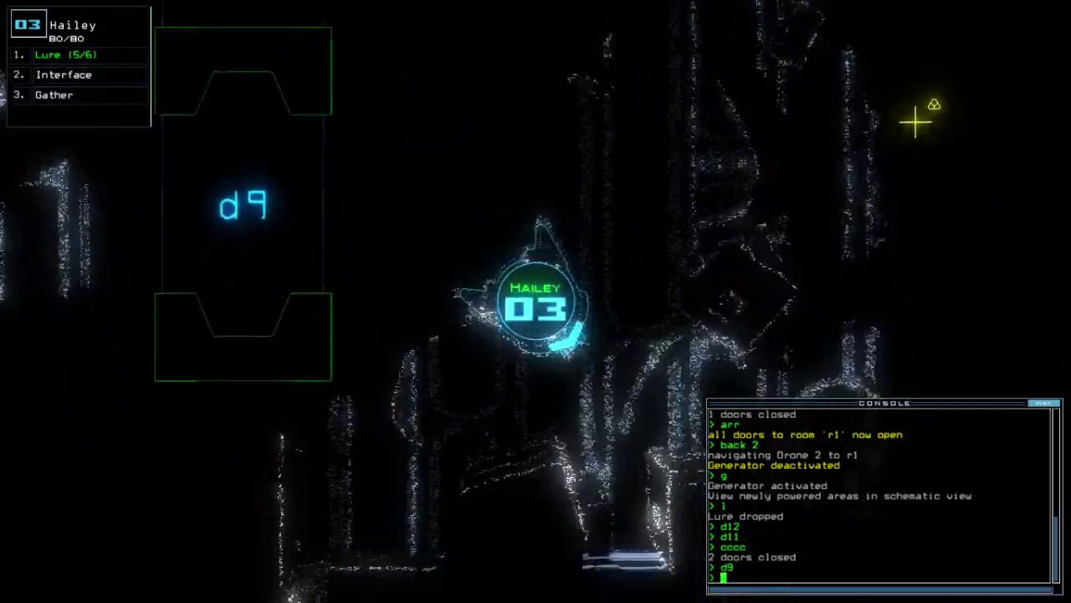
type("g")
Gather three pieces of scrap with Hailey near door d10
key("Return")
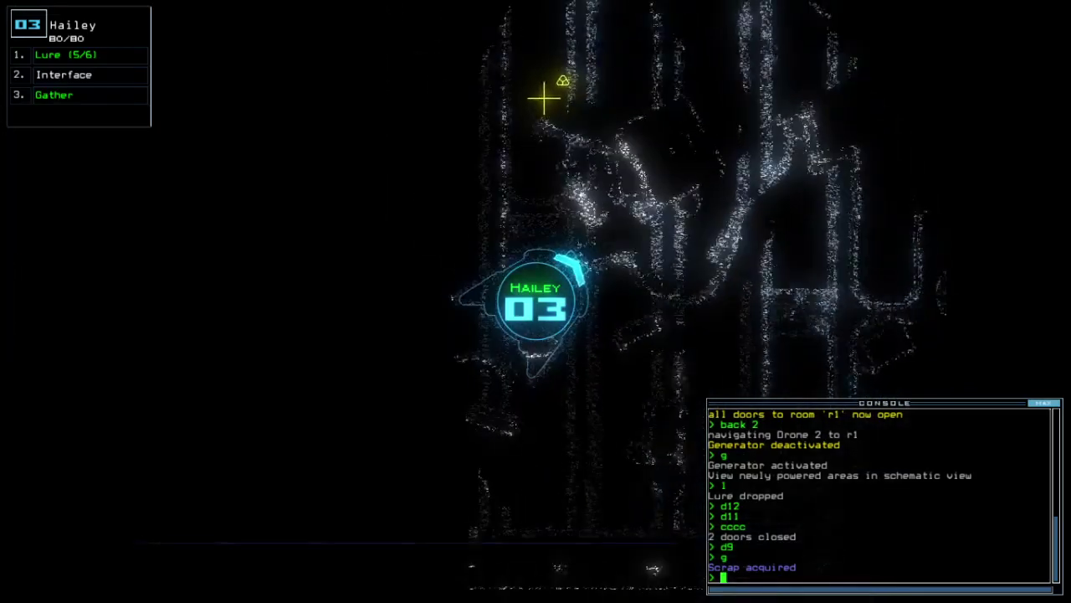
key("Up")
type("g")
key("Return")
key("Up")
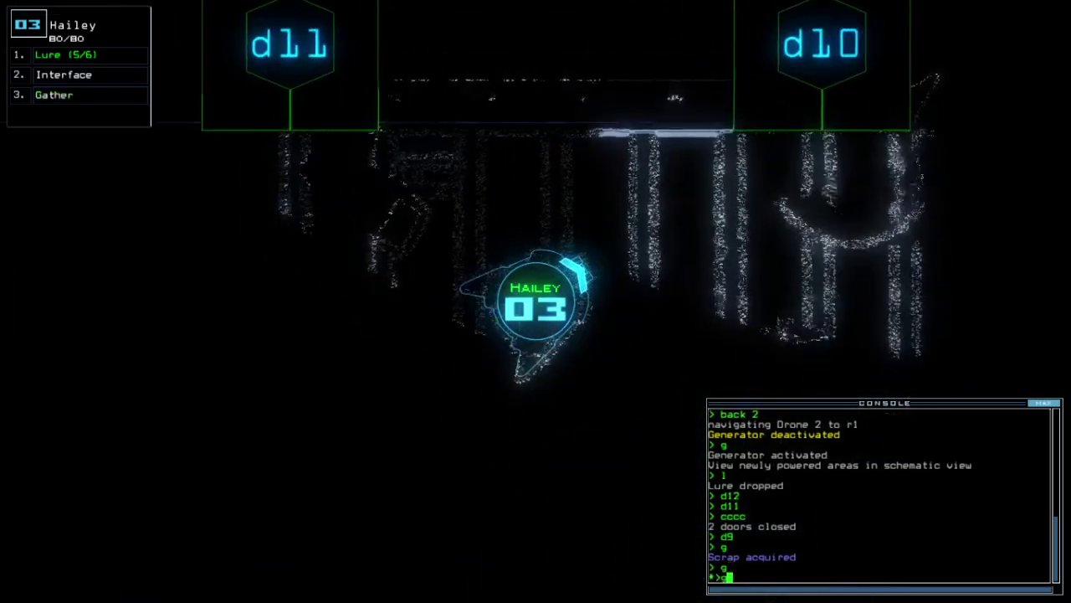
type("g")
key("Return")
key("Down")
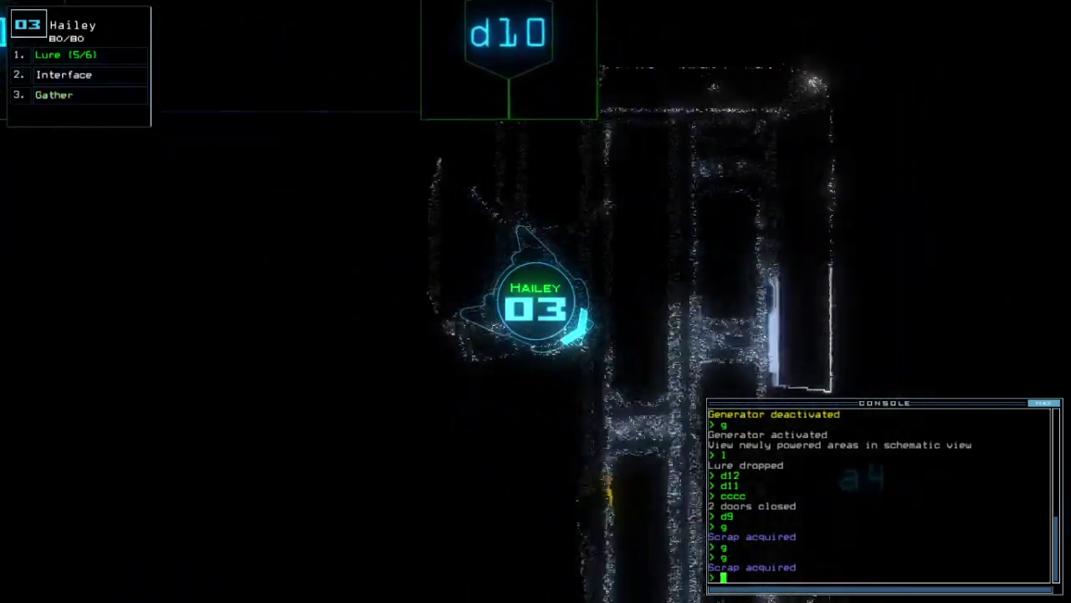
type("g")
key("Return")
type("g")
key("Return")
Drive Hailey left past door d9 toward drone 2 and pick up the dropped lure
key("Tab")
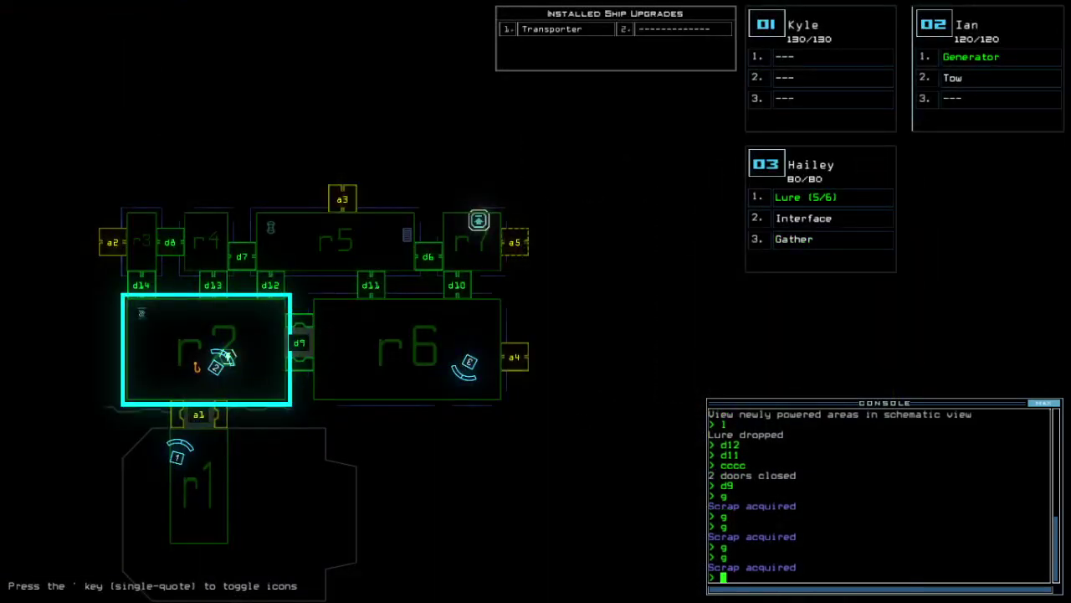
key("Tab")
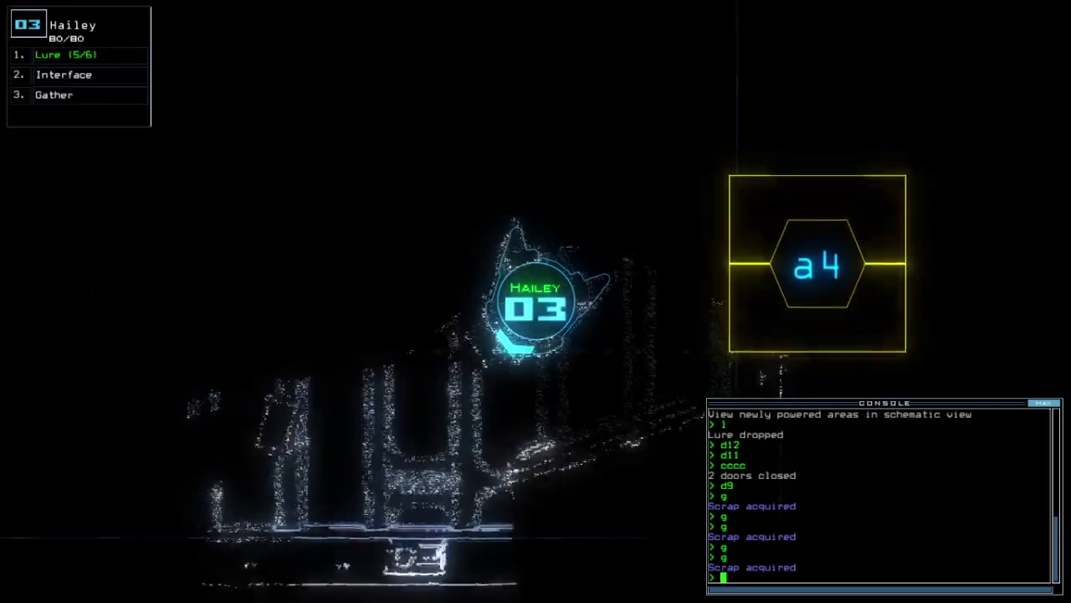
key("Left")
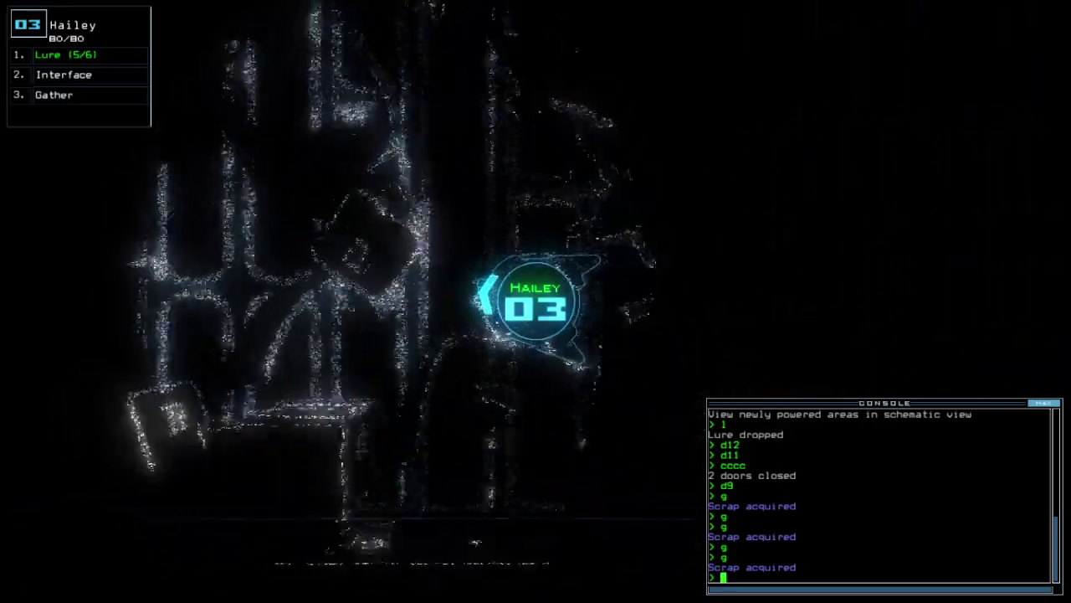
key("Left")
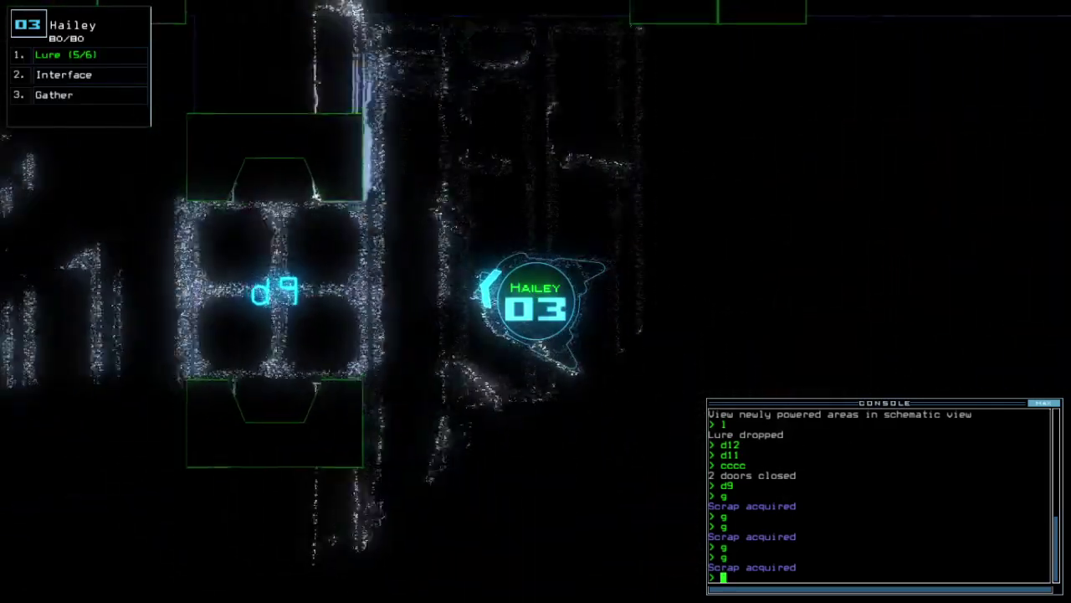
type("pi")
key("Left")
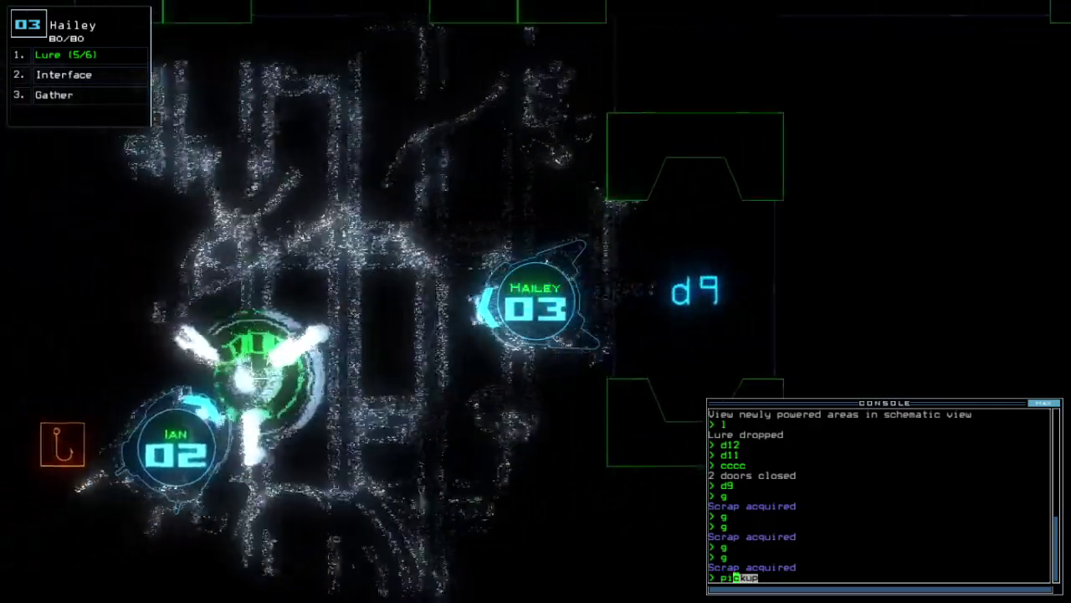
key("Tab")
key("Return")
Open doors d13 and d8, close the doors around Hailey, and reopen door d9
key("Up")
type("d")
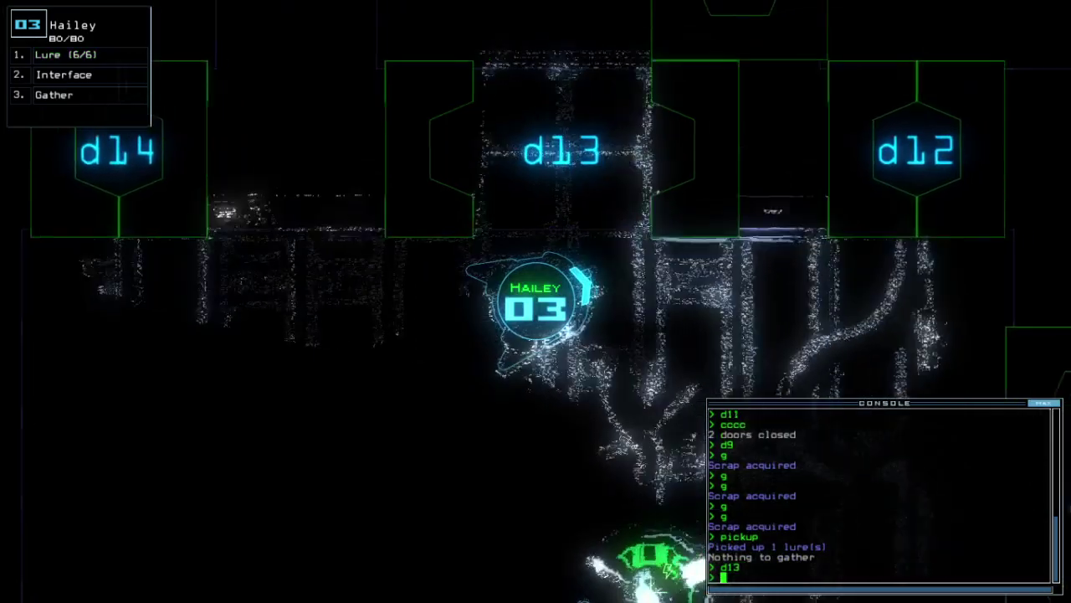
type("13")
key("Return")
type("d8")
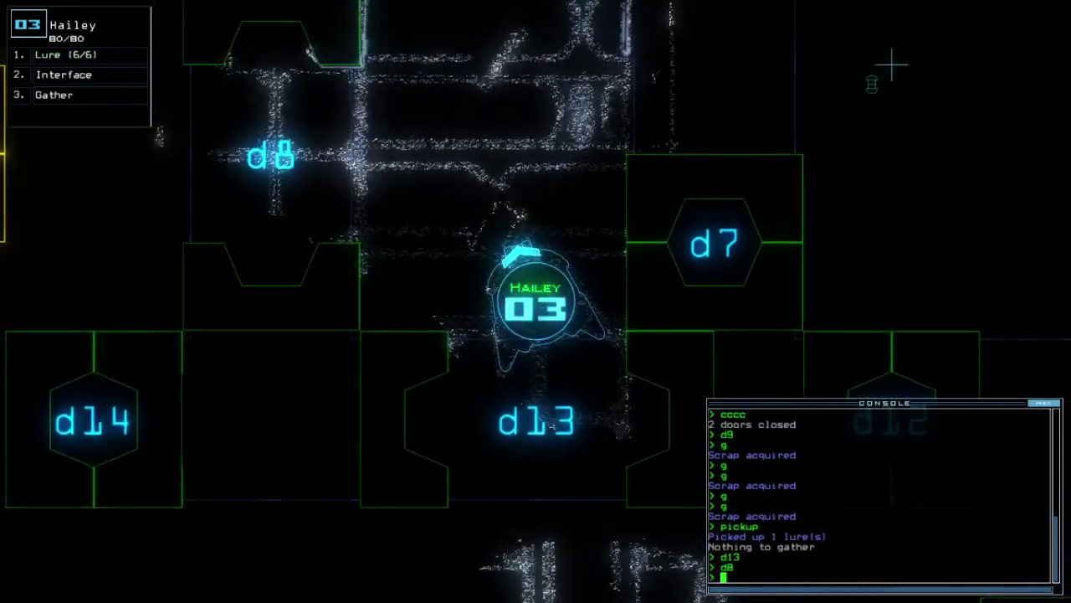
key("Return")
key("Down")
type("cccc")
key("Return")
key("Tab")
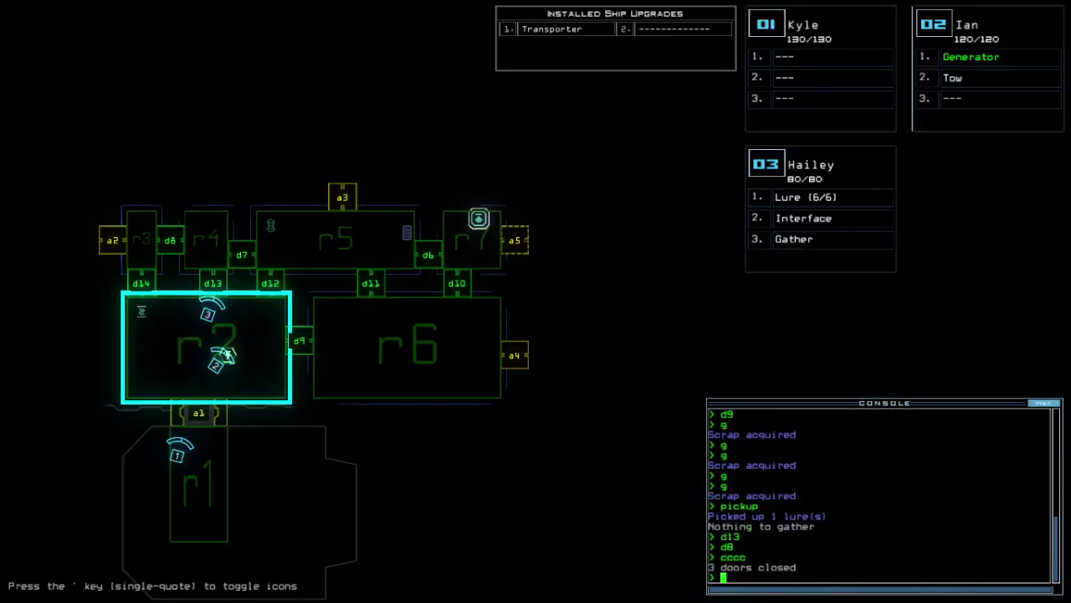
key("Tab")
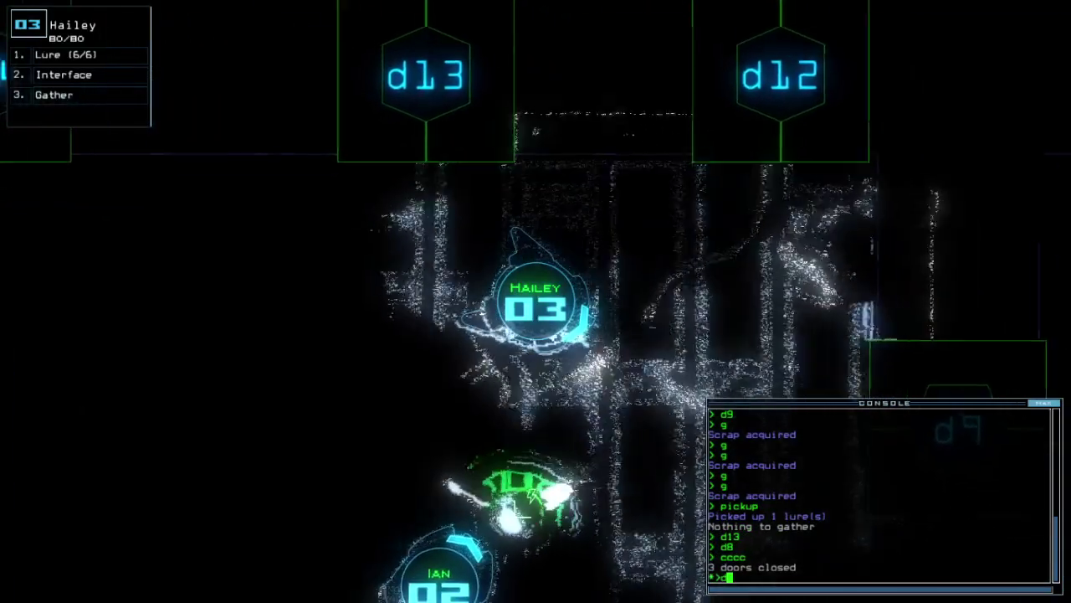
type("d9")
key("Return")
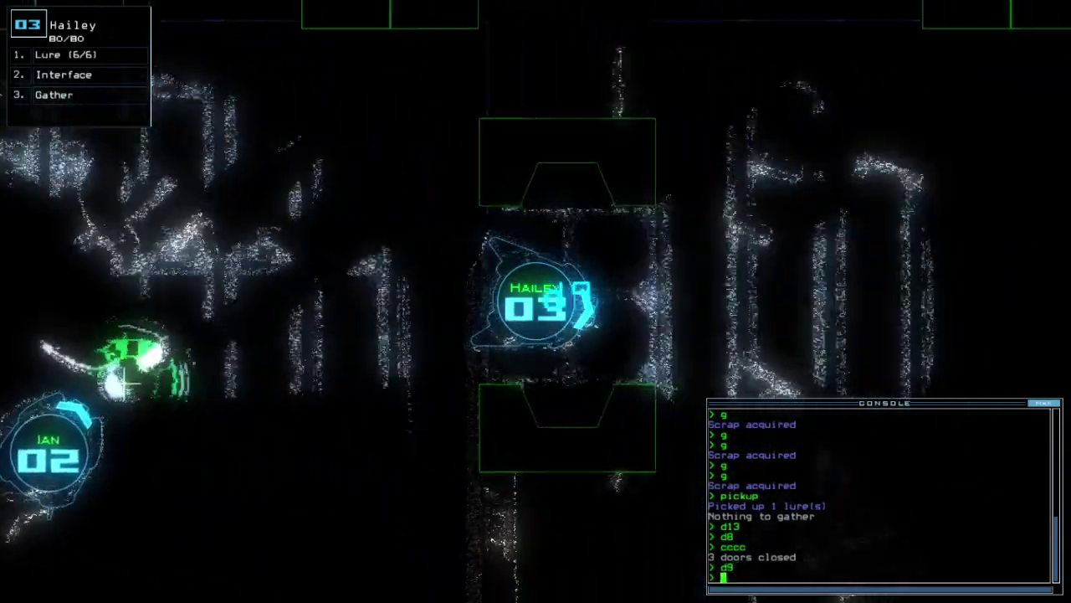
key("Tab")
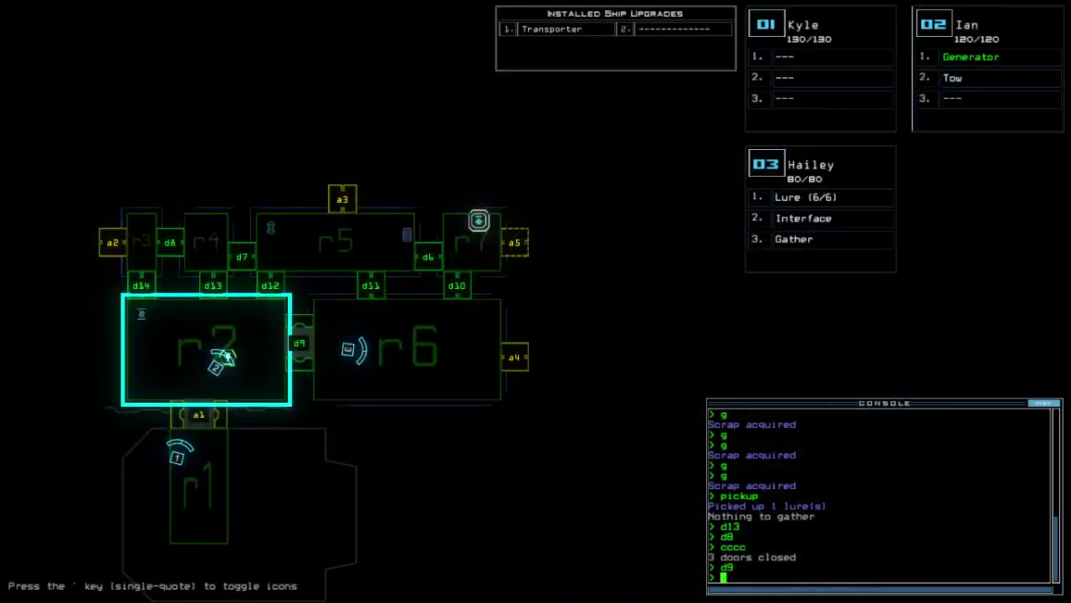
type("r3;a2;d14 d8")
Vent room r3 to space, cut drone 02's generator, and drive drone 03 down past d9
key("Return")
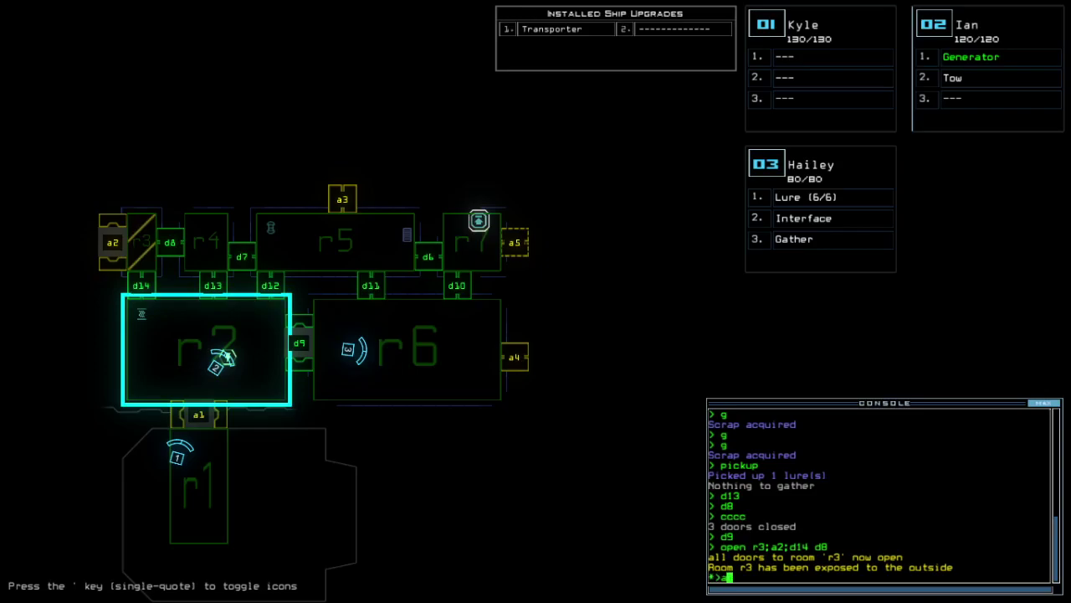
type("a2")
key("Return")
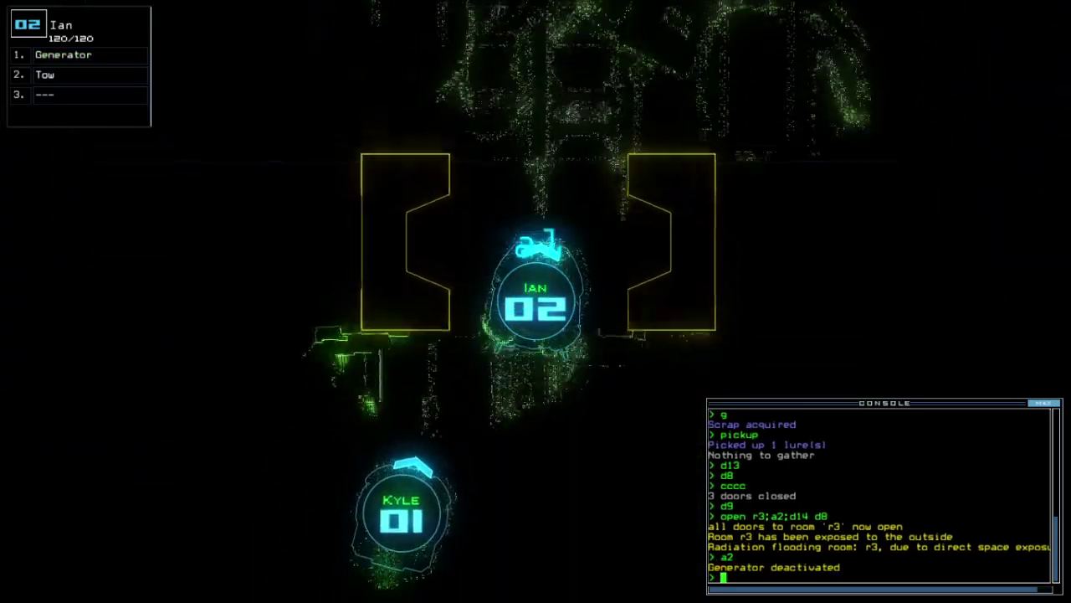
key("3")
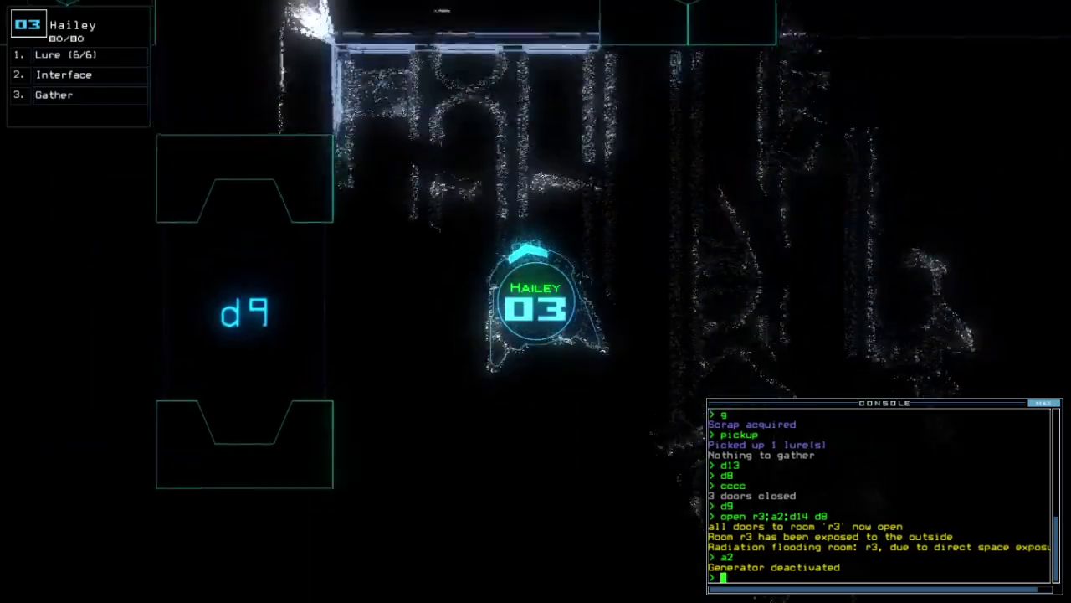
key("Down")
key("Left")
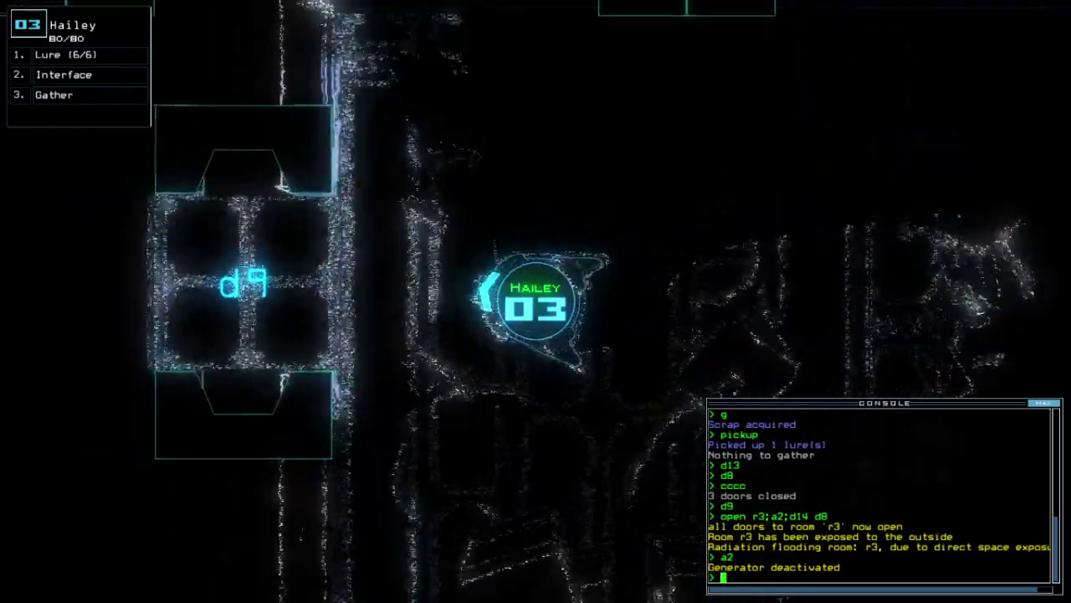
Steer drone 03 back to door d9, send drone 2 to r2, and restore the generator
key("Right")
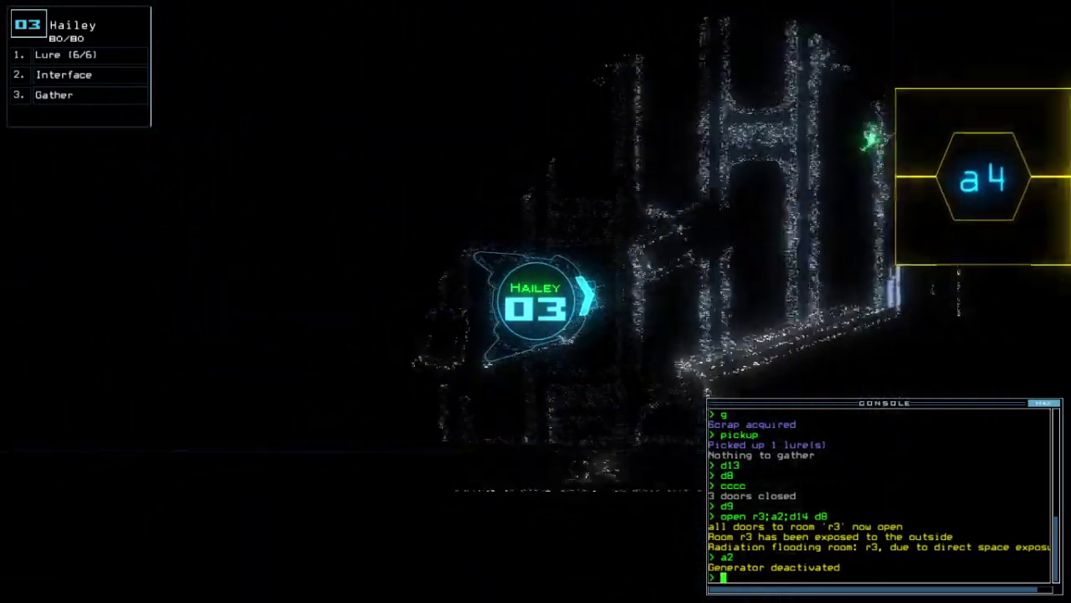
key("Up")
key("Left")
type("o")
key("Return")
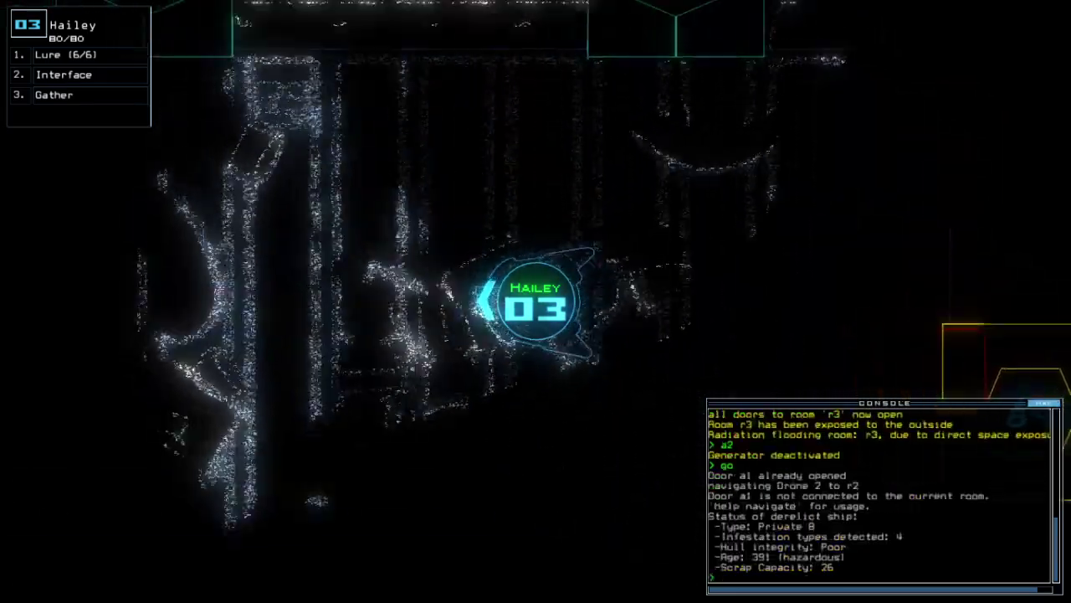
key("Left")
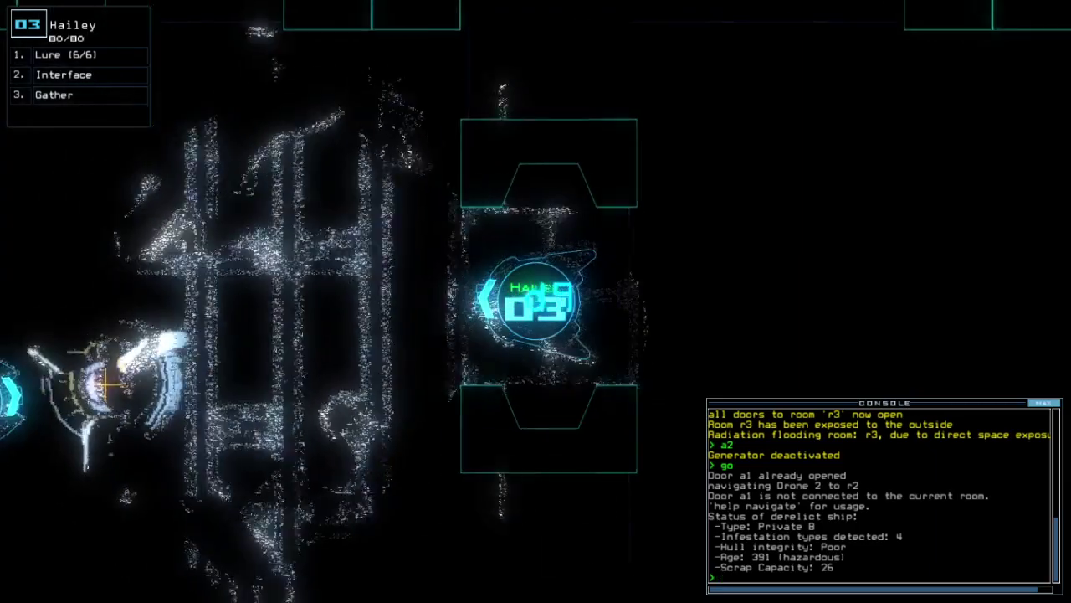
key("Tab")
type("acuum r6 a4")
Vacuum room r6 through airlock a4 and open door d8
key("Return")
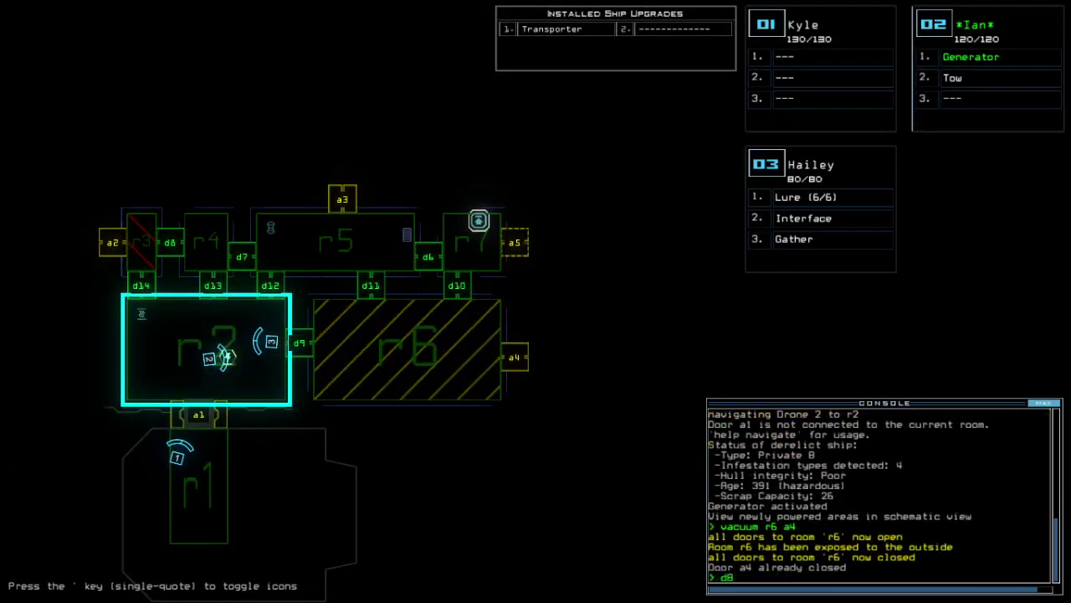
type("d8")
key("Return")
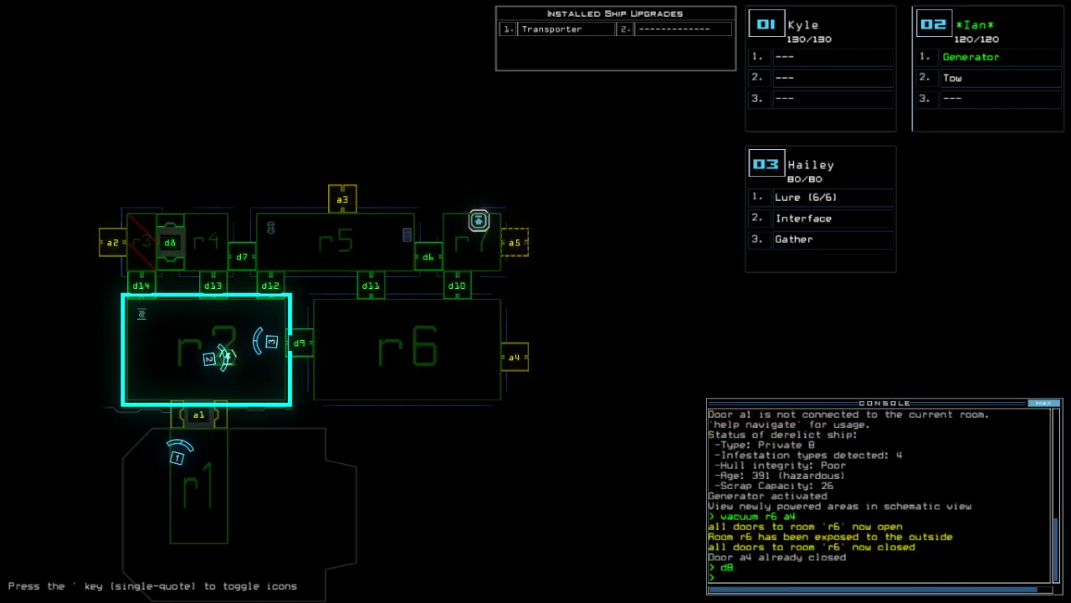
key("Tab")
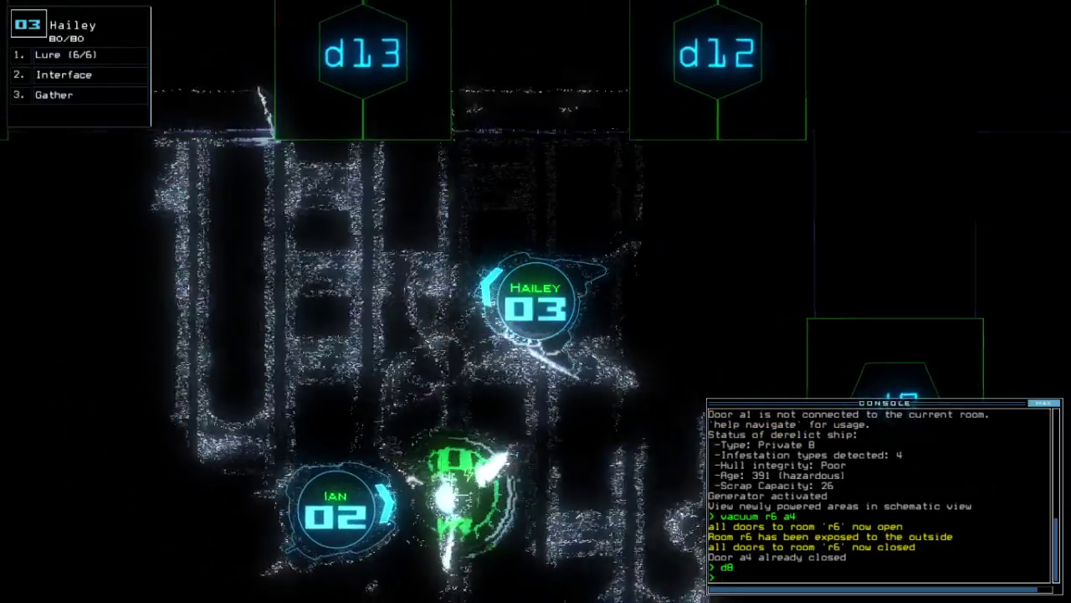
key("Tab")
key("Tab")
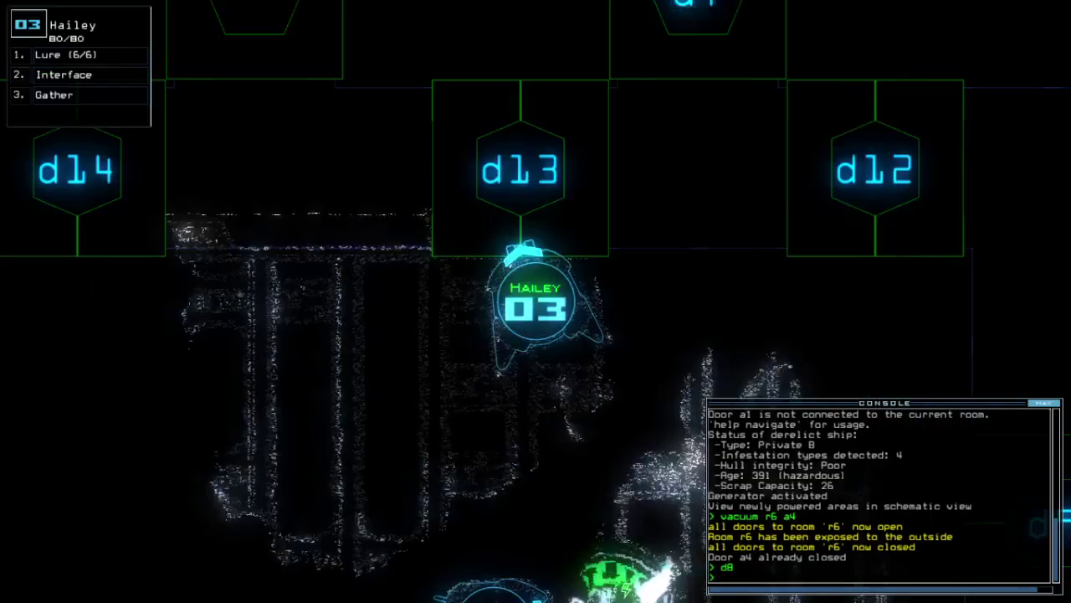
type("d1")
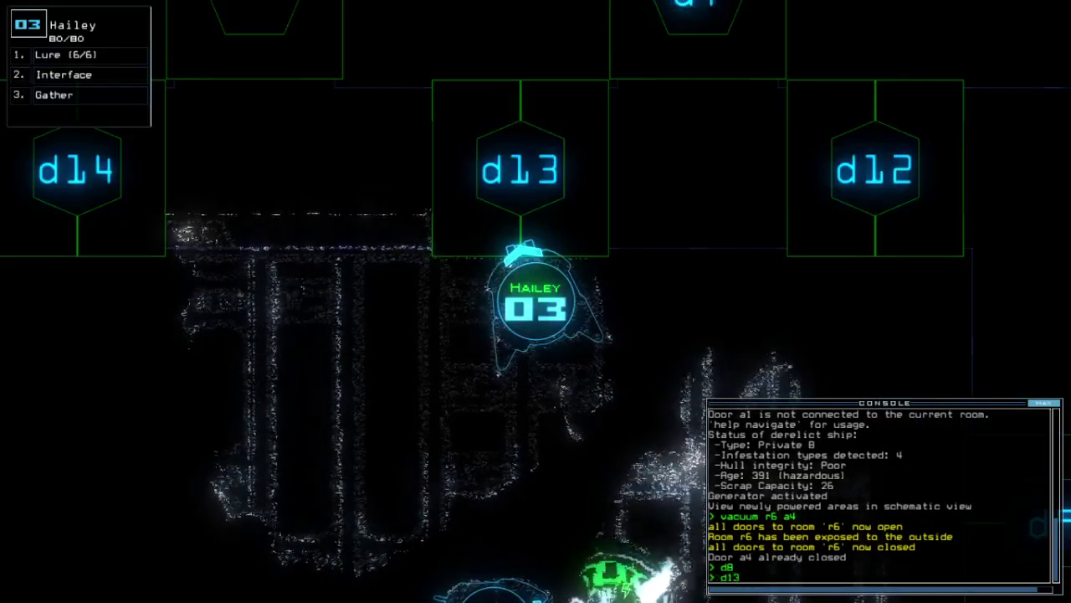
type("3")
Open door d13, scout drone 03 upward, close nearby doors, and drive back toward a1
key("Return")
key("Up")
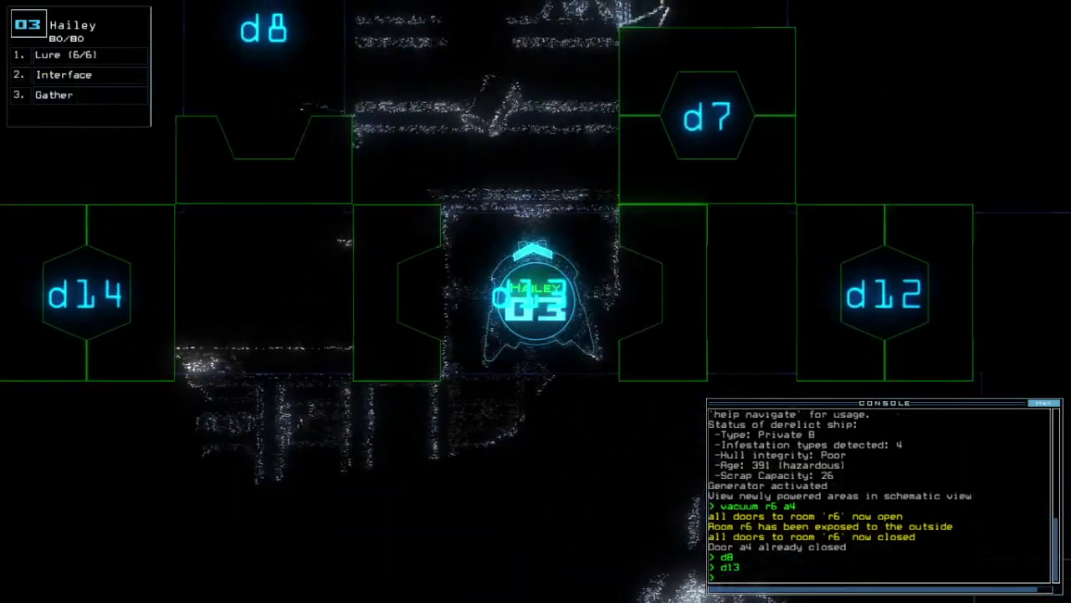
key("Up")
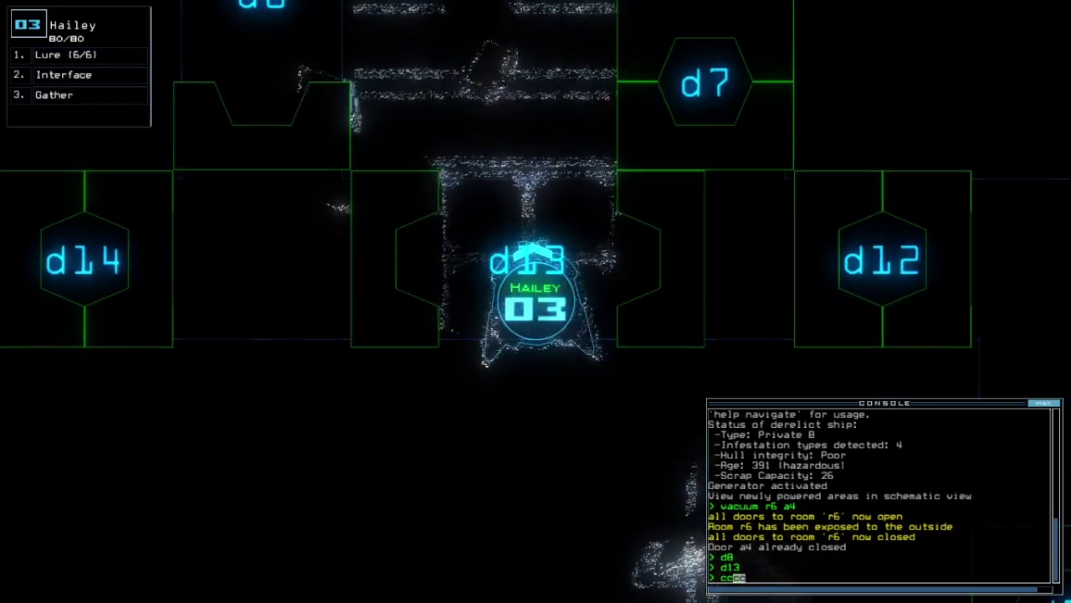
type("cc")
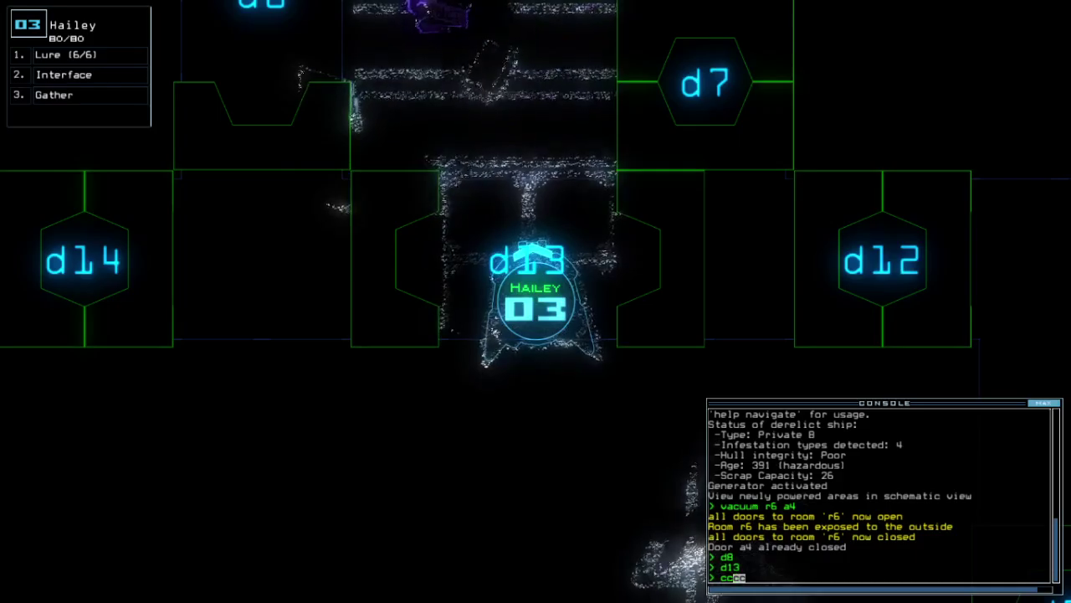
type("c")
key("Return")
key("Down")
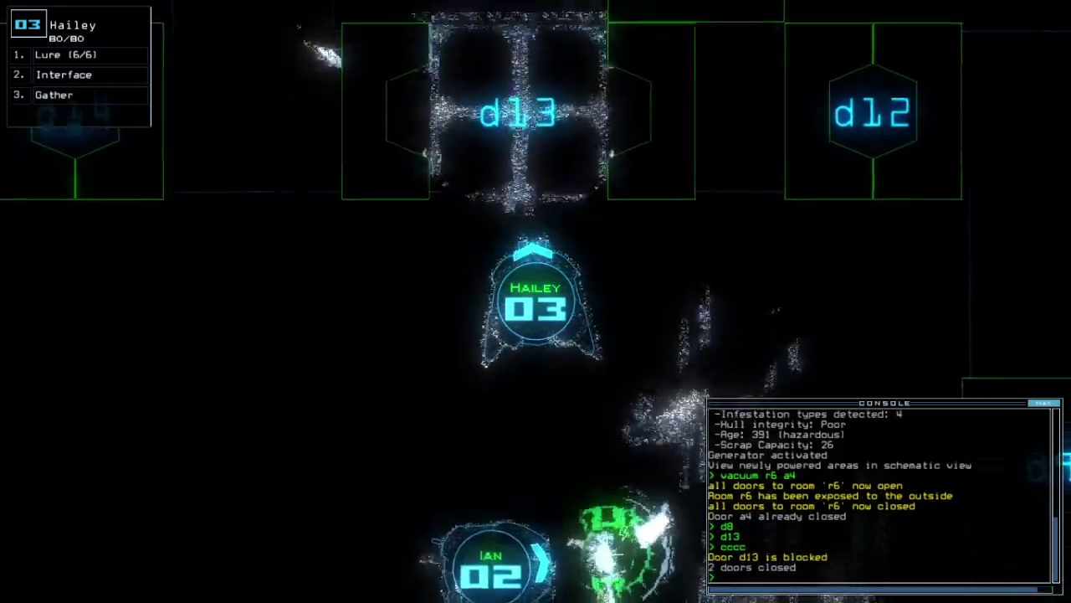
key("Down")
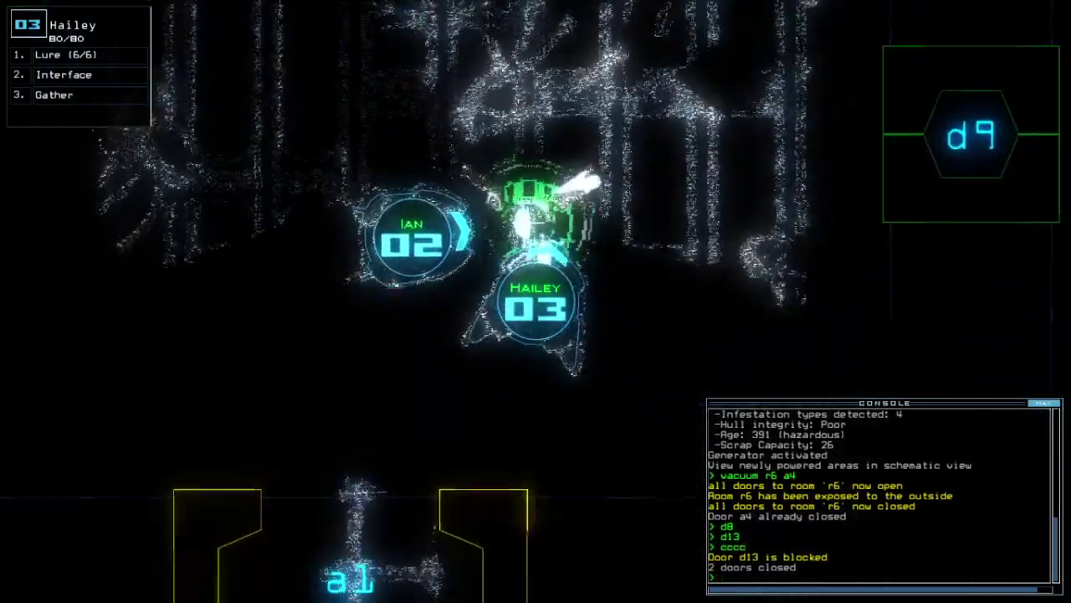
type("ty")
Teleport all drones to room r1, close r1's doors, and move drone 2 to door a1
key("Return")
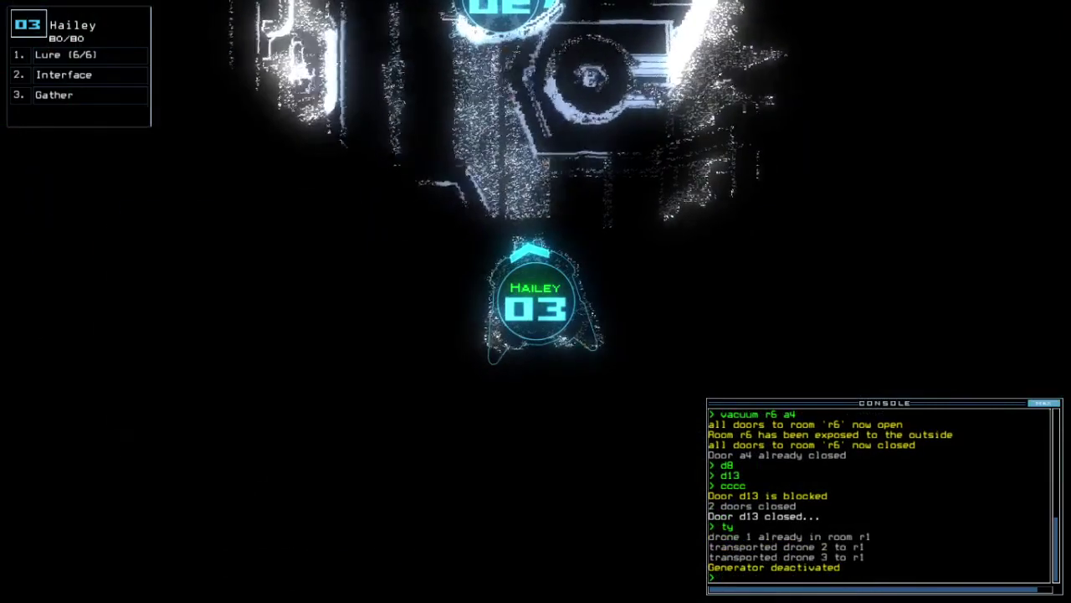
key("Tab")
key("Return")
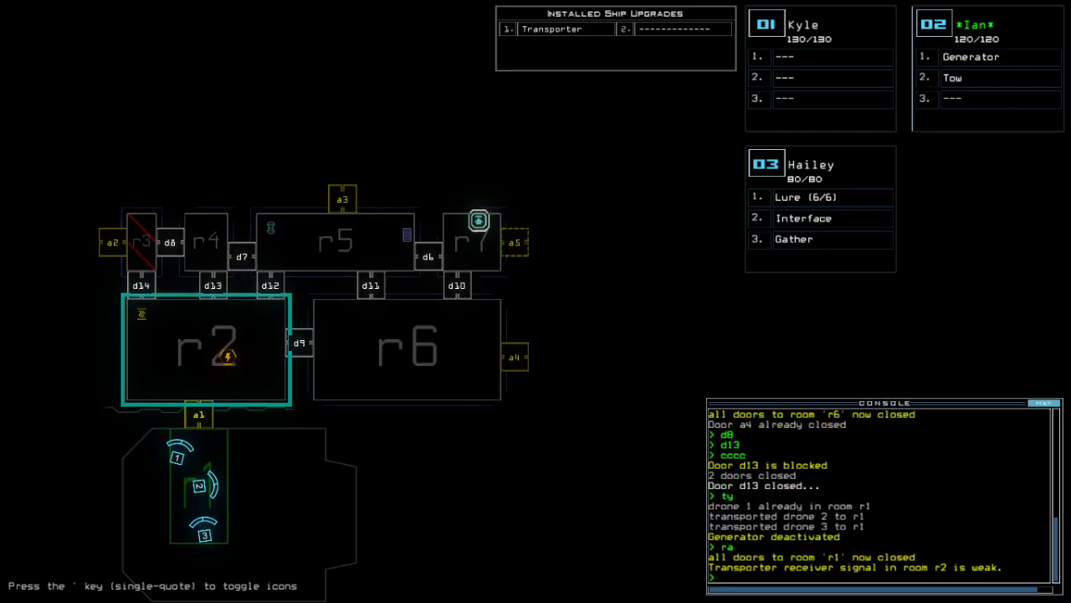
key("Tab")
key("Up")
key("Tab")
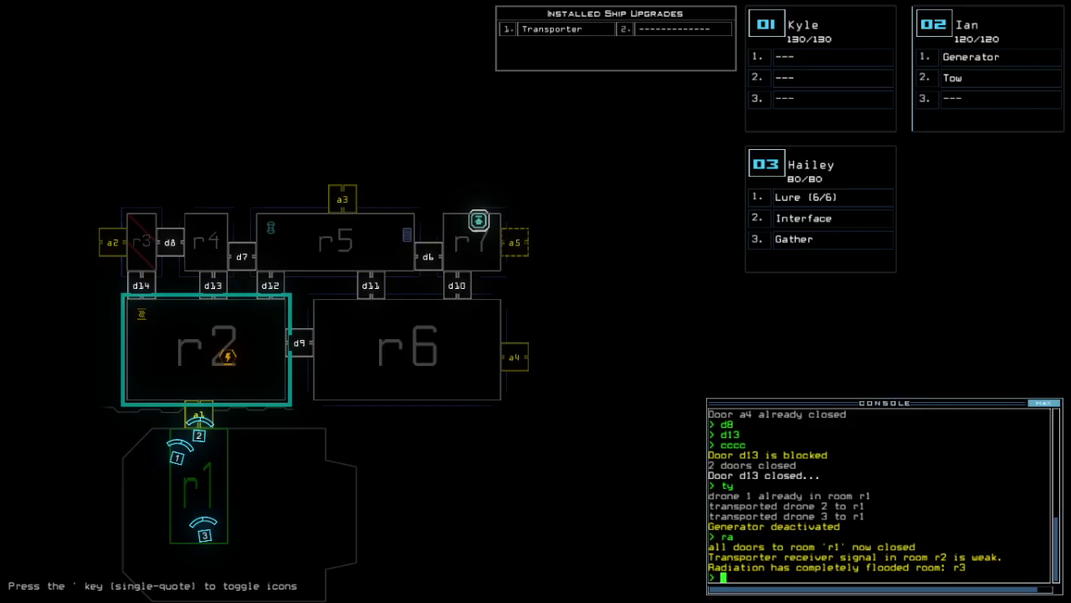
Check the cameras of drones 01, 03 and 02, and drive drone 02 into room r1
key("Tab")
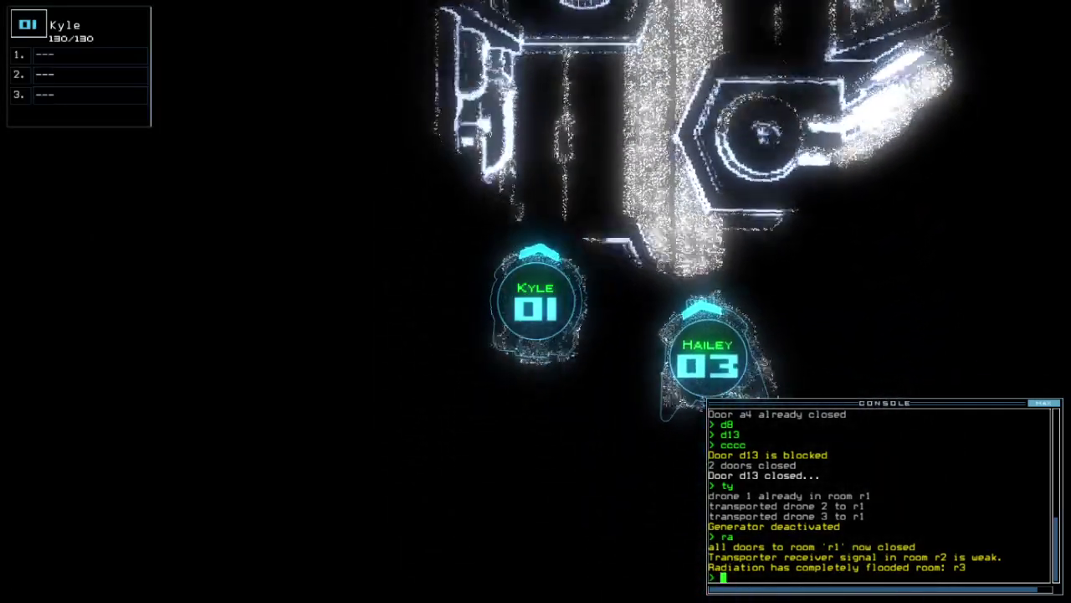
key("3")
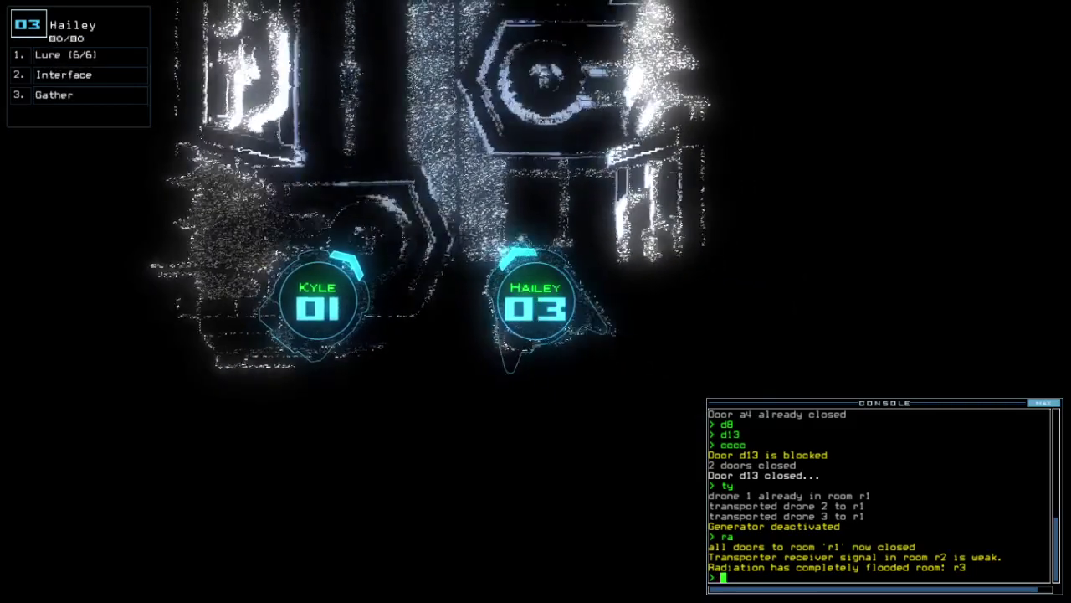
key("Tab")
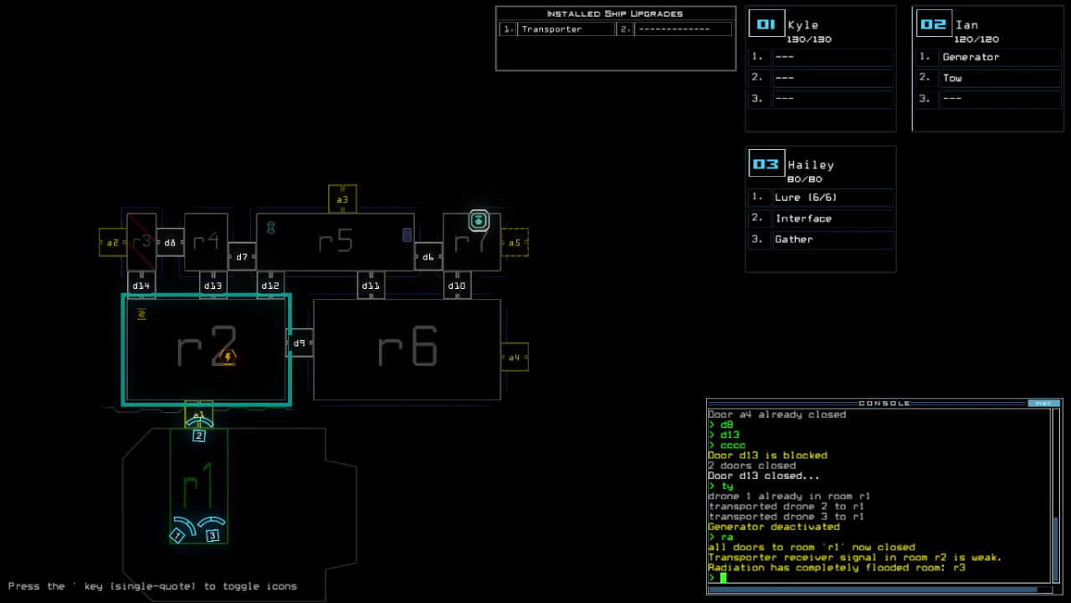
key("2")
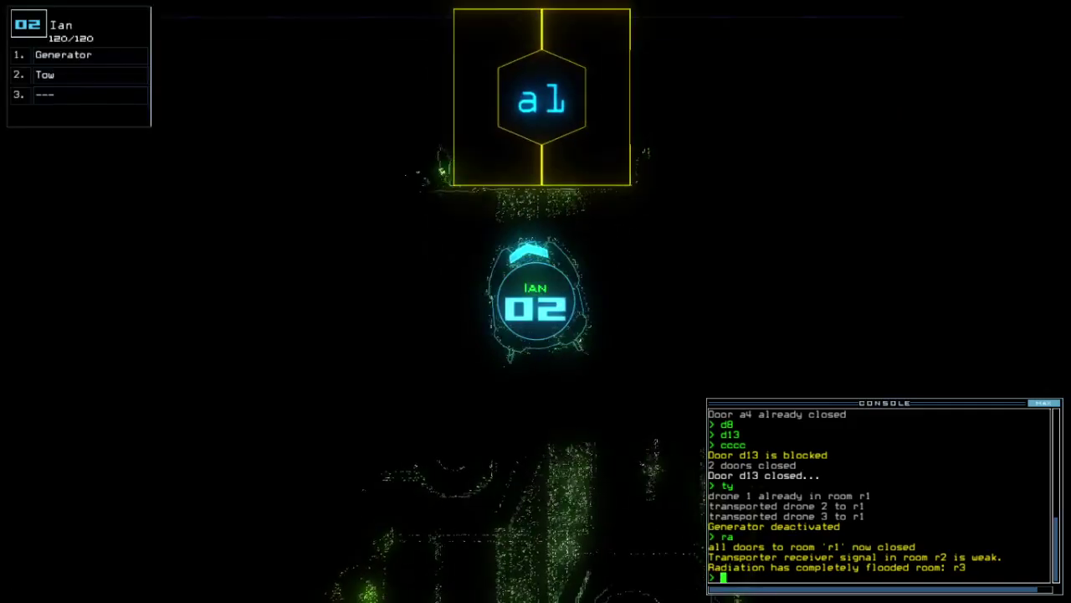
key("Tab")
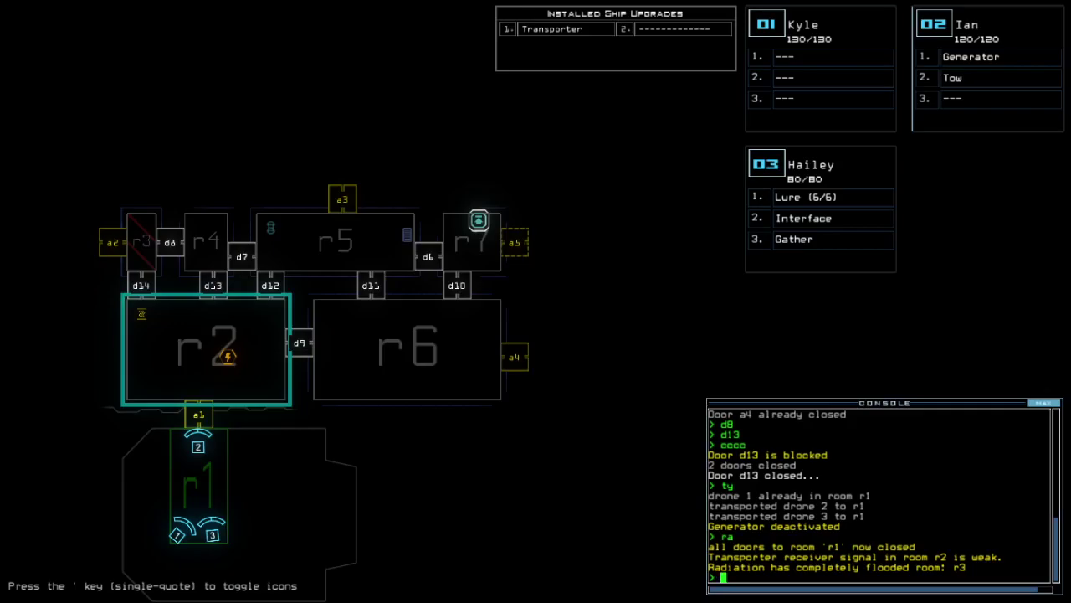
key("2")
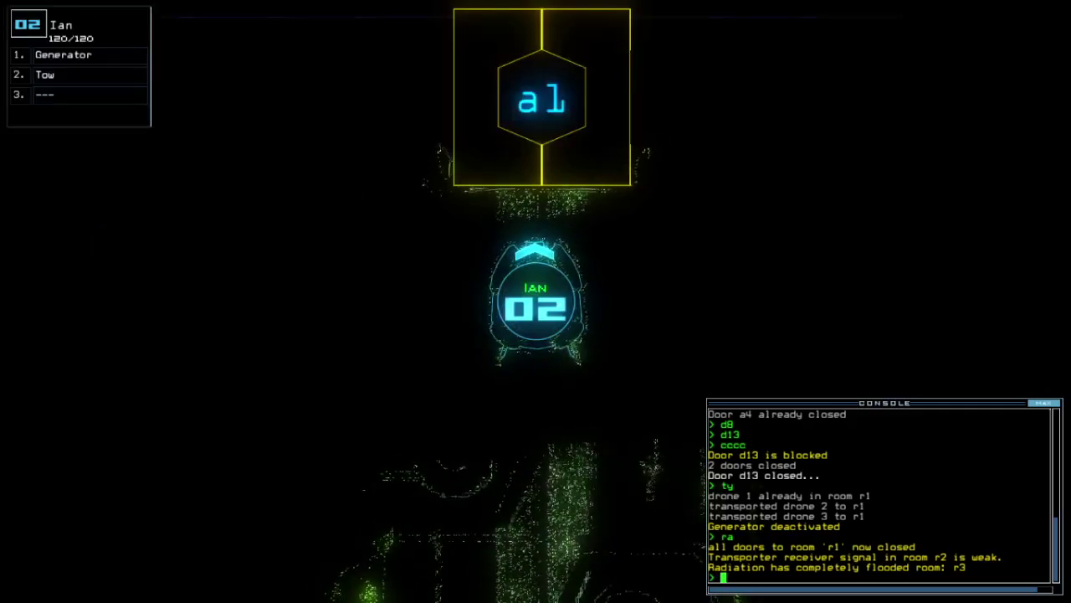
key("Tab")
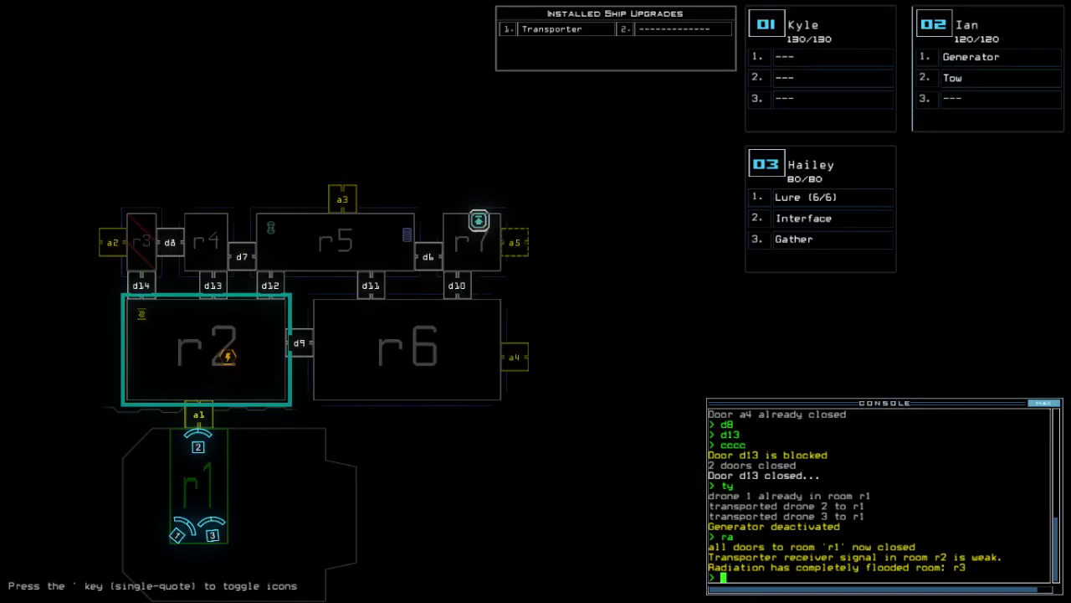
type("te")
Check the mission time, re-dock at airlock a4, and move drone 01 toward it
key("Return")
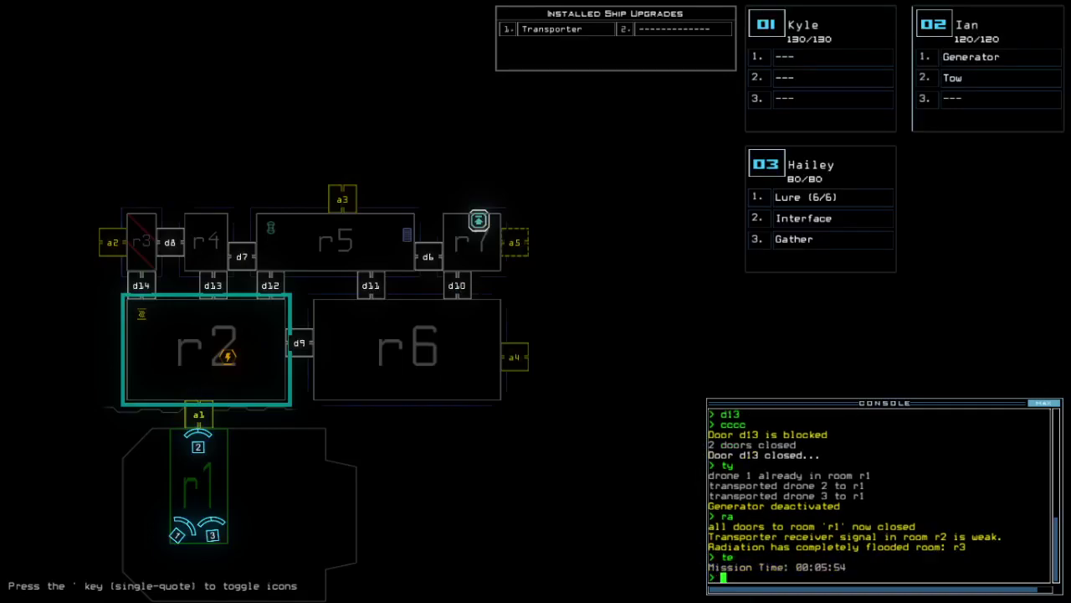
key("2")
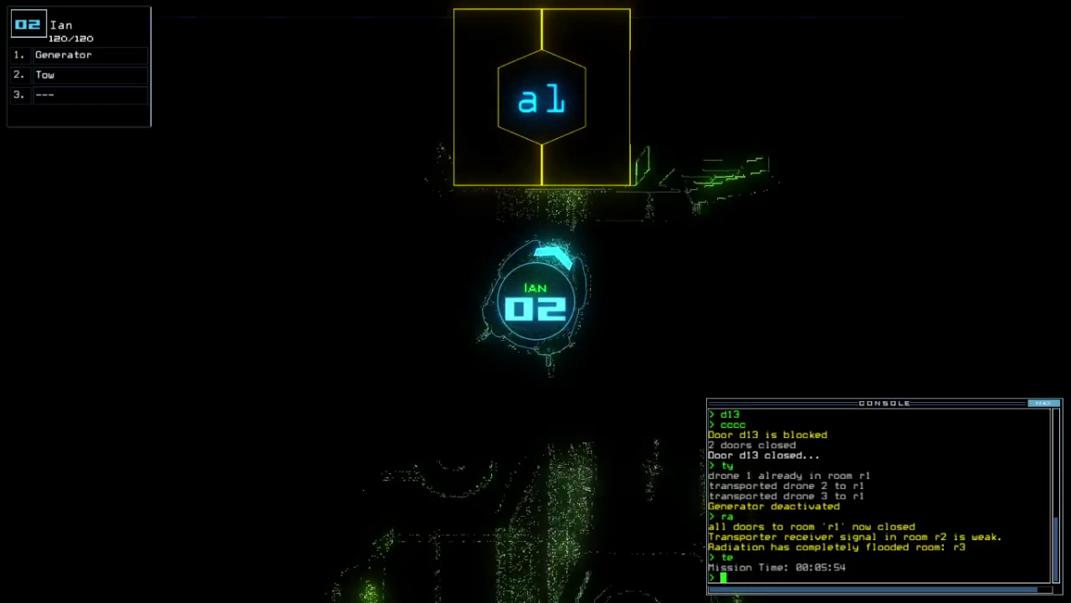
key("Up")
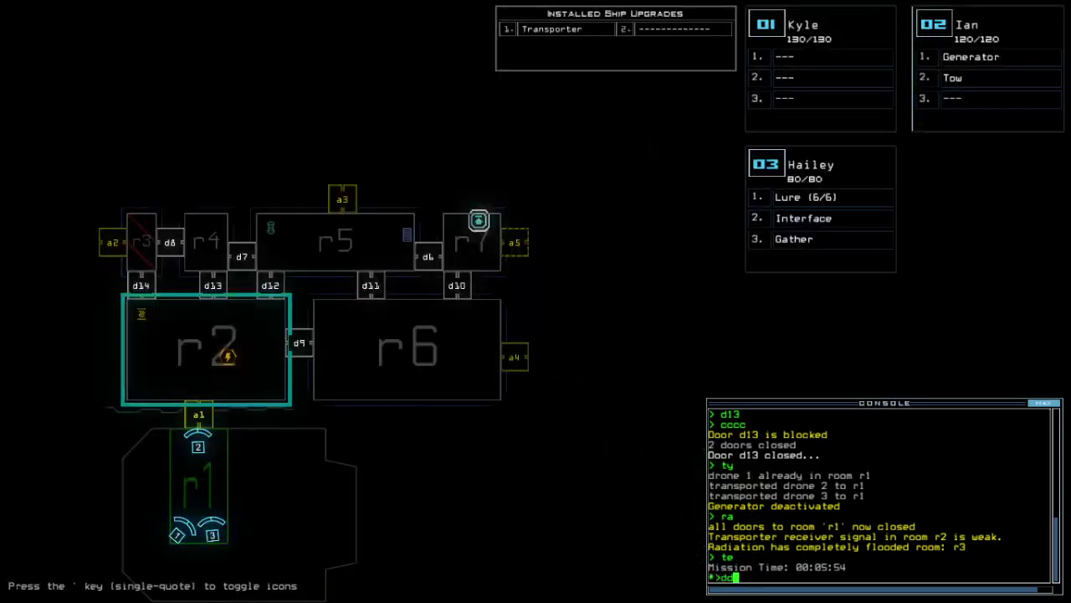
type("4")
key("Return")
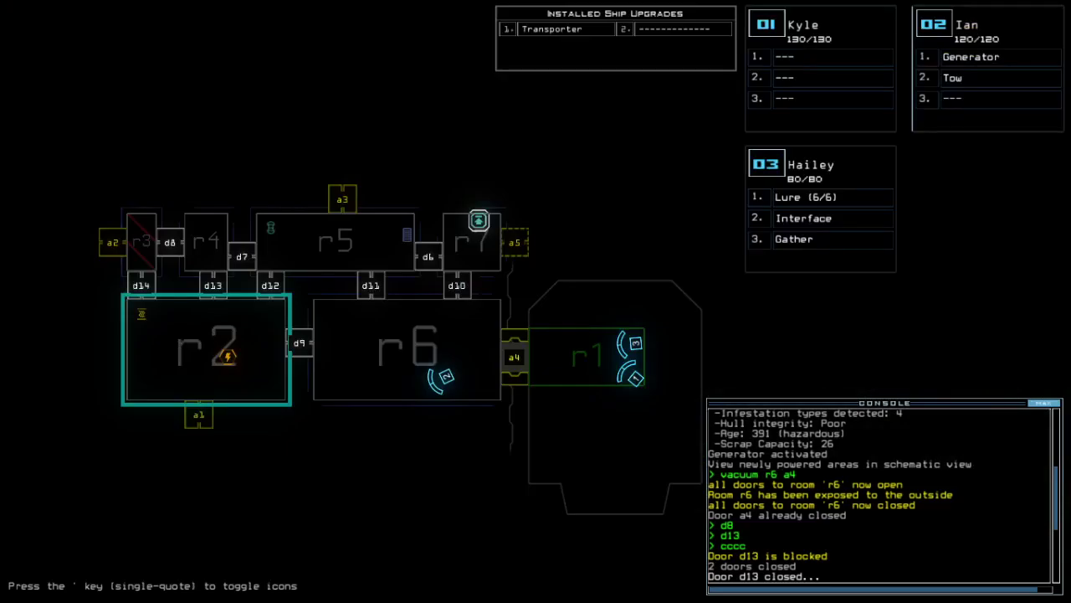
key("1")
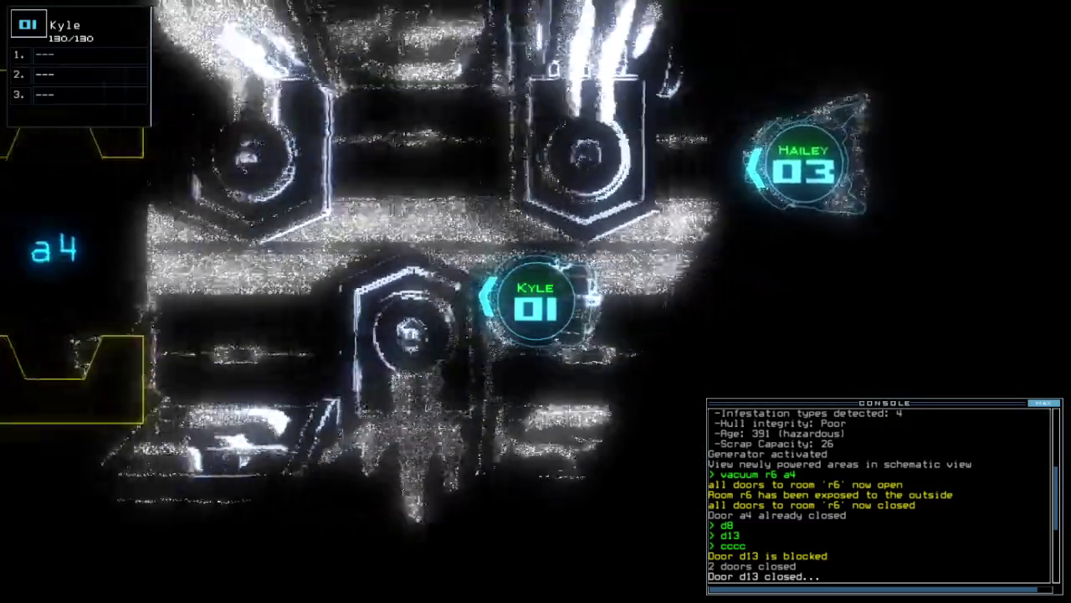
key("Left")
type("dd a1")
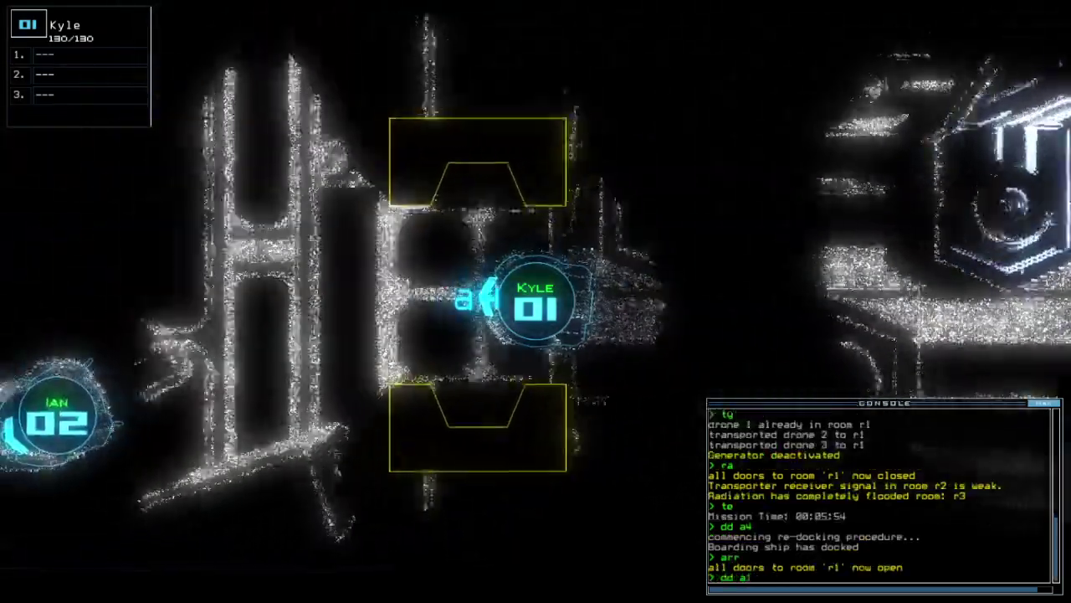
Re-dock the ship at airlock a1, open room r1's doors, then close them again
key("Return")
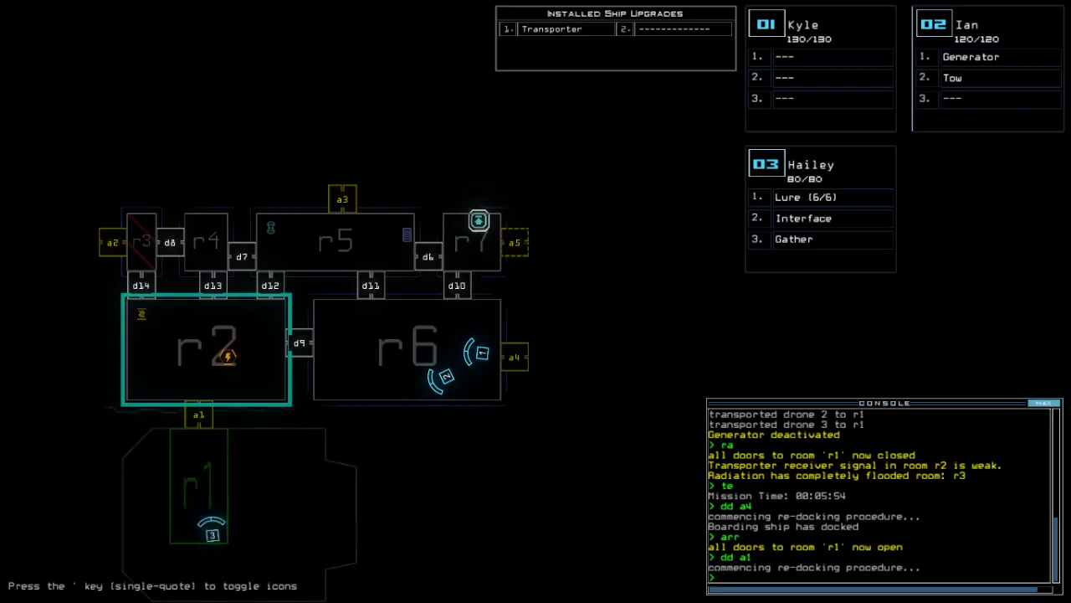
type("3arr")
key("Return")
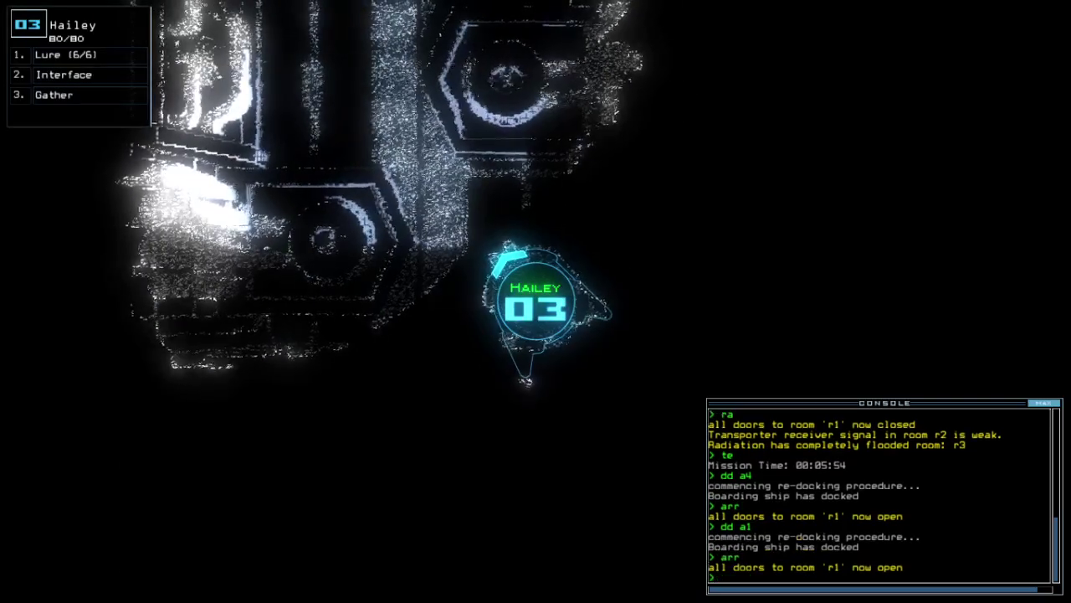
key("Tab")
key("3")
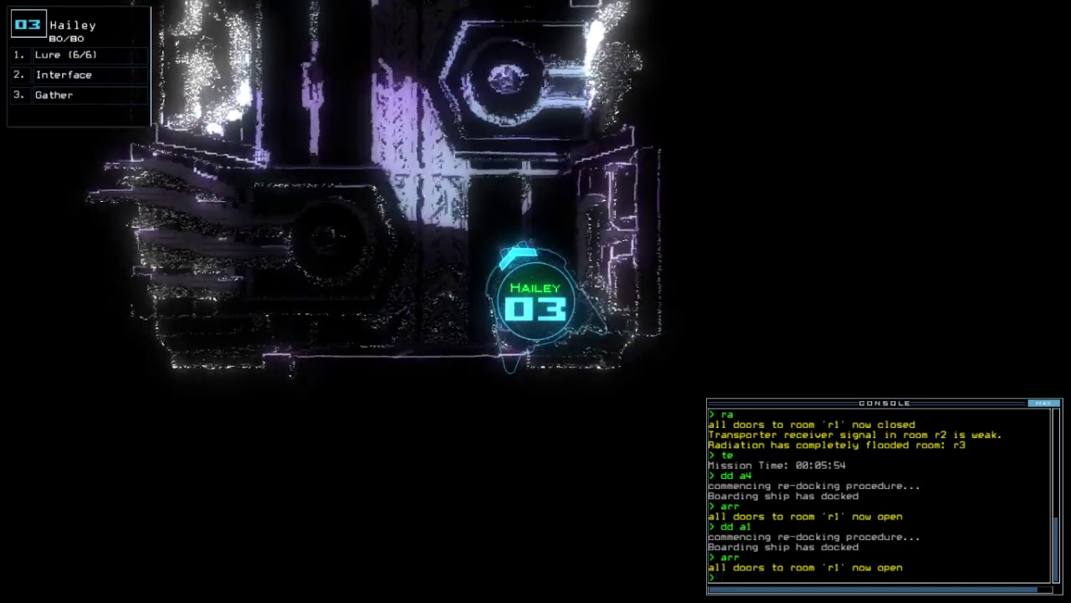
type("ra")
key("Return")
key("Tab")
type("d")
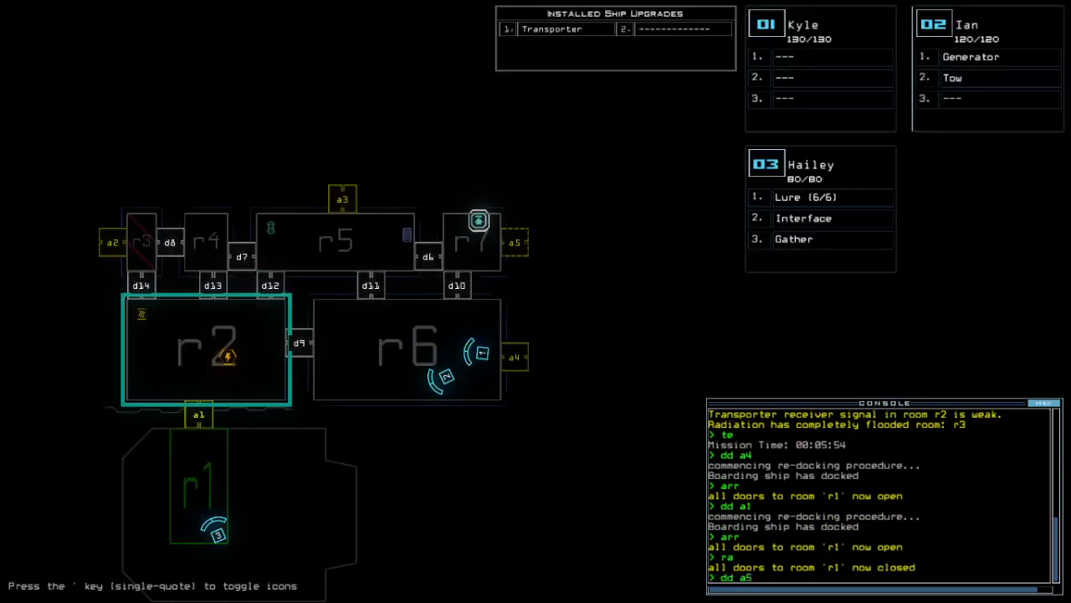
Re-dock at airlock a5, open r1, move drone 03 toward a5, then close r1
key("Return")
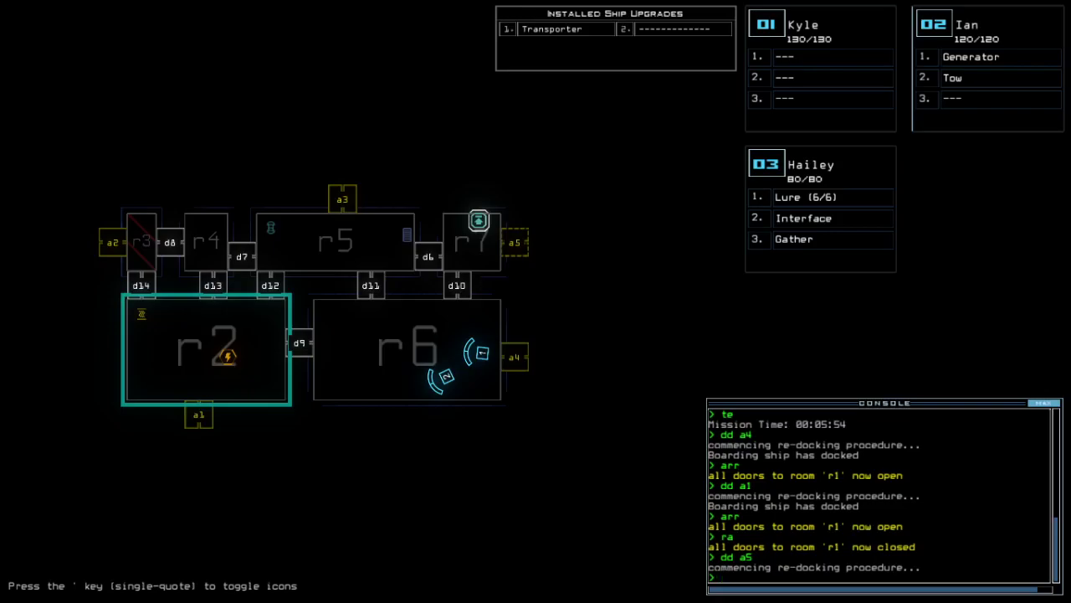
type("arr")
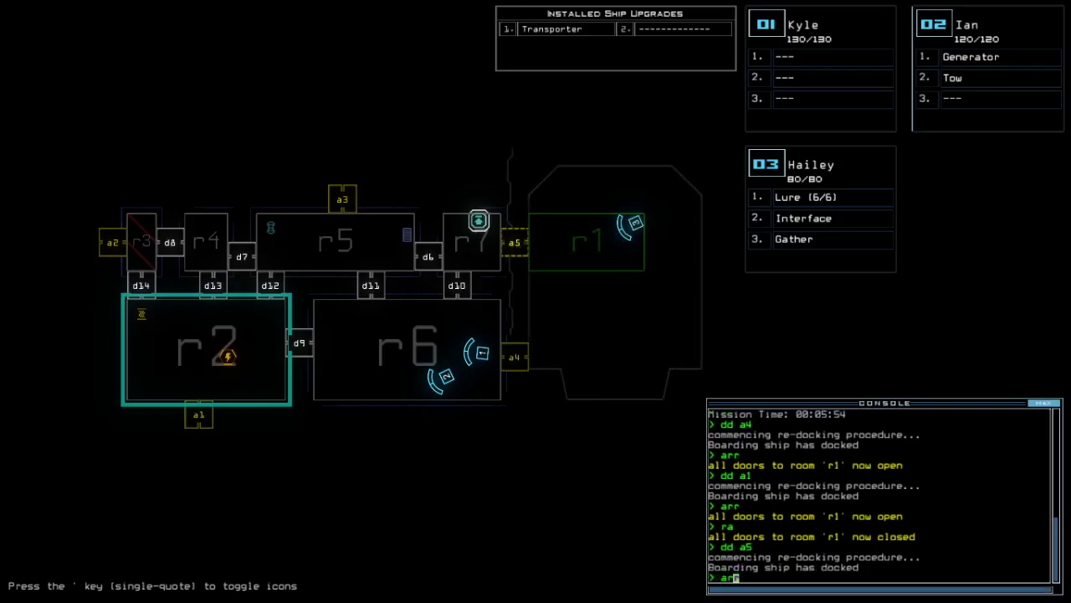
key("Return")
key("Tab")
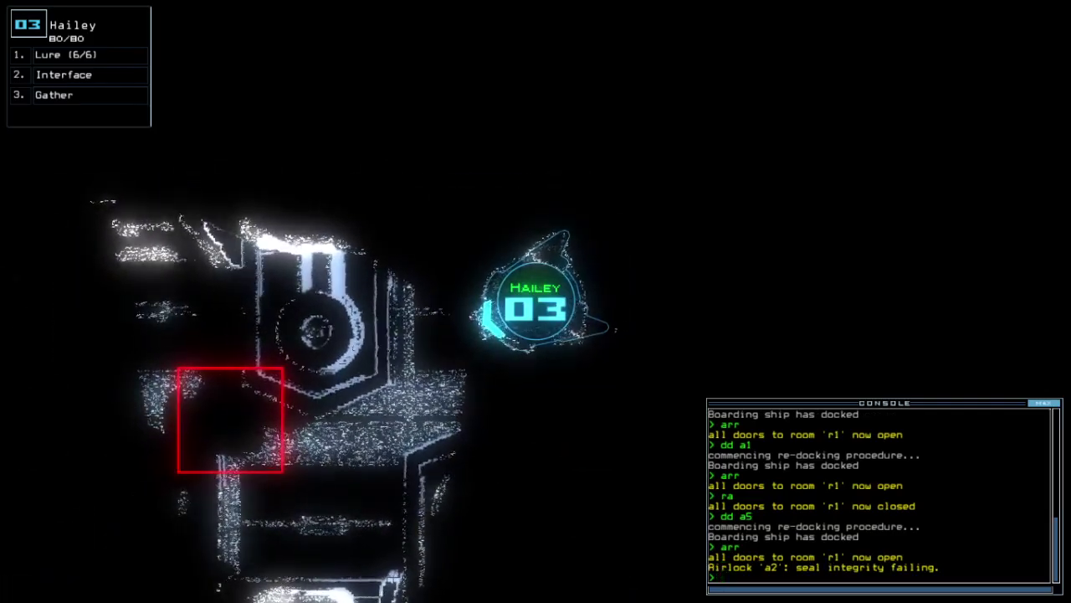
key("Down")
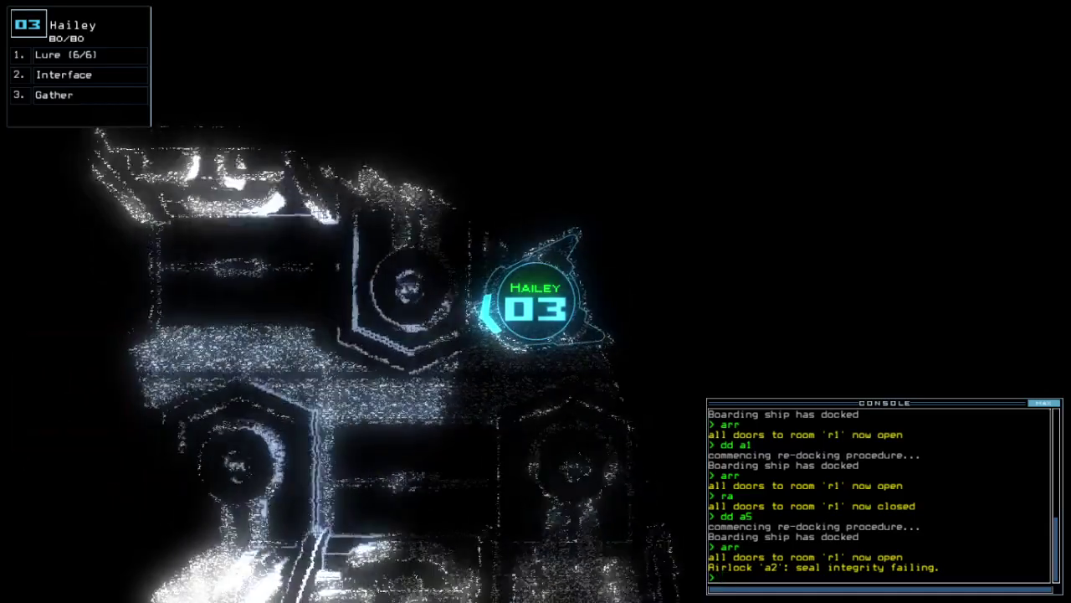
type("ra")
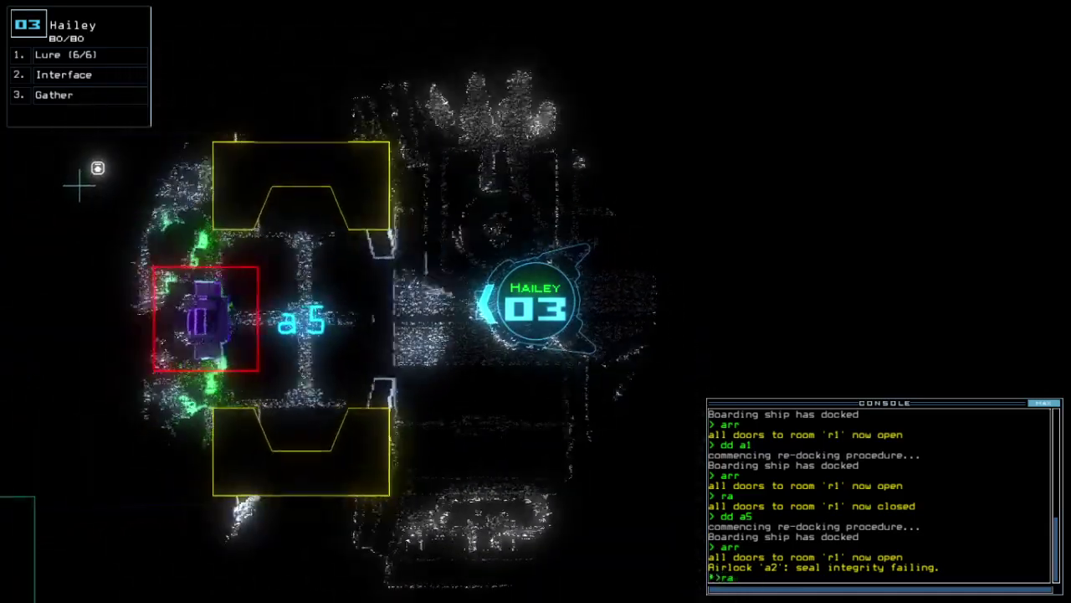
key("Return")
type("dd a2")
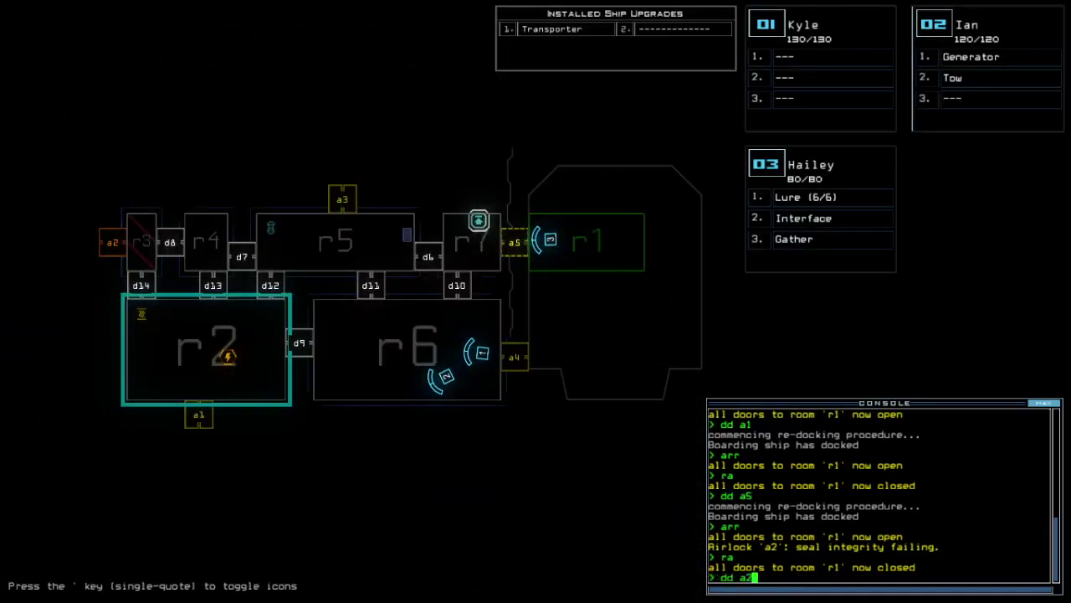
Re-dock at a2 then a4, open r1's doors, and send the drones back into r1
key("Return")
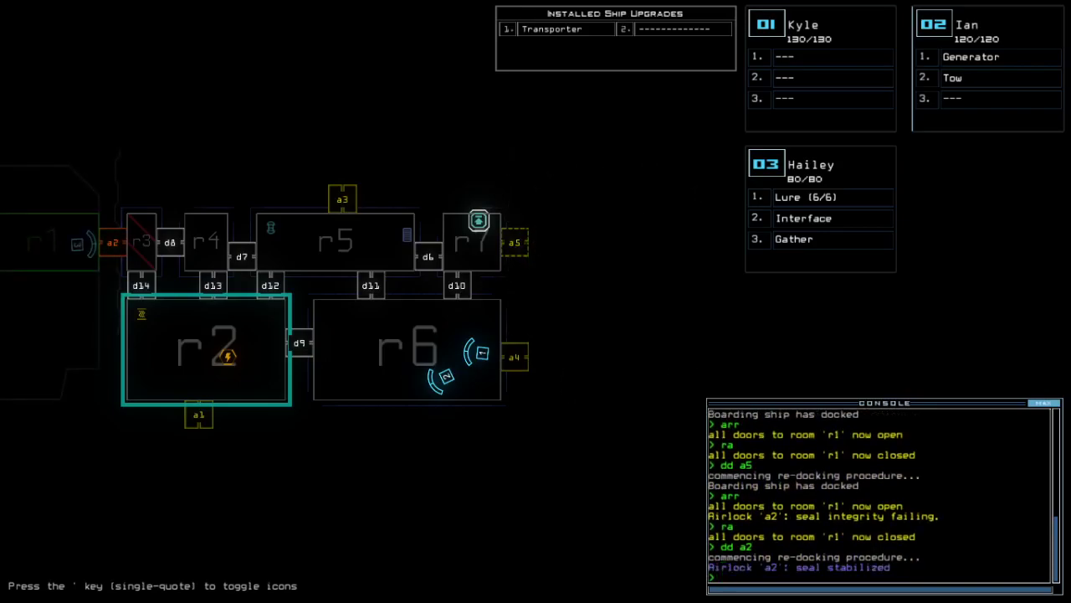
type("dd a4")
key("Return")
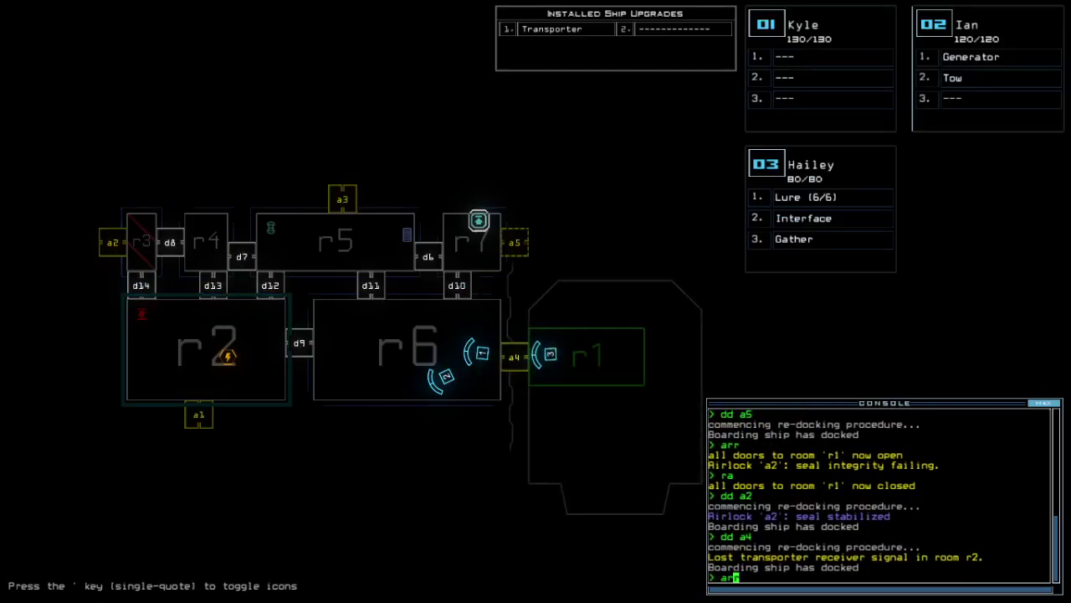
type("r")
key("Return")
type("nd")
key("Return")
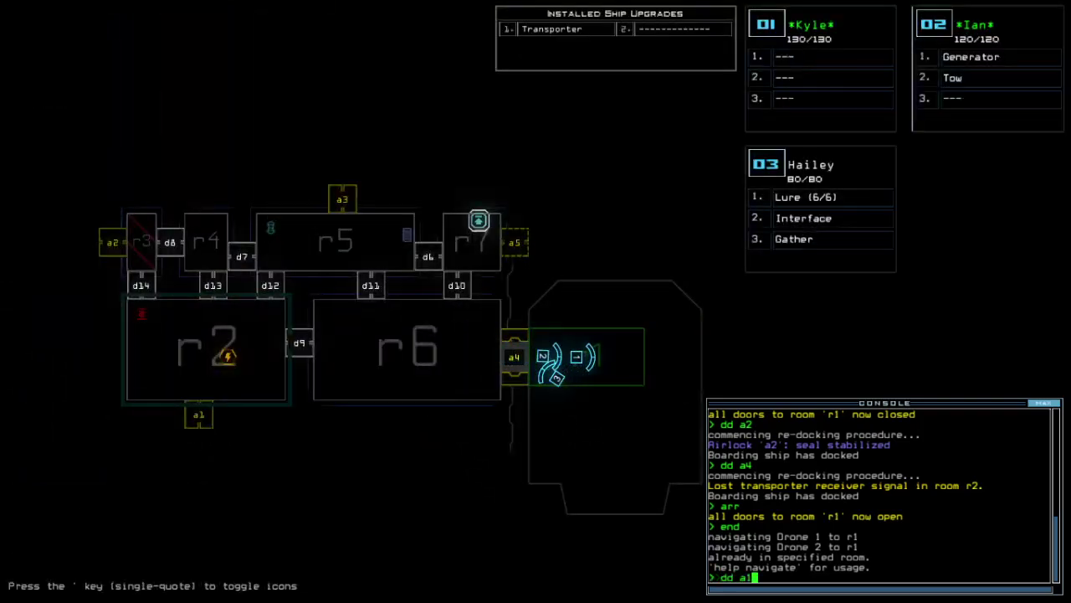
Re-dock at a1, open r1, start the generator, vent r5 via a3, and toggle d9
key("Return")
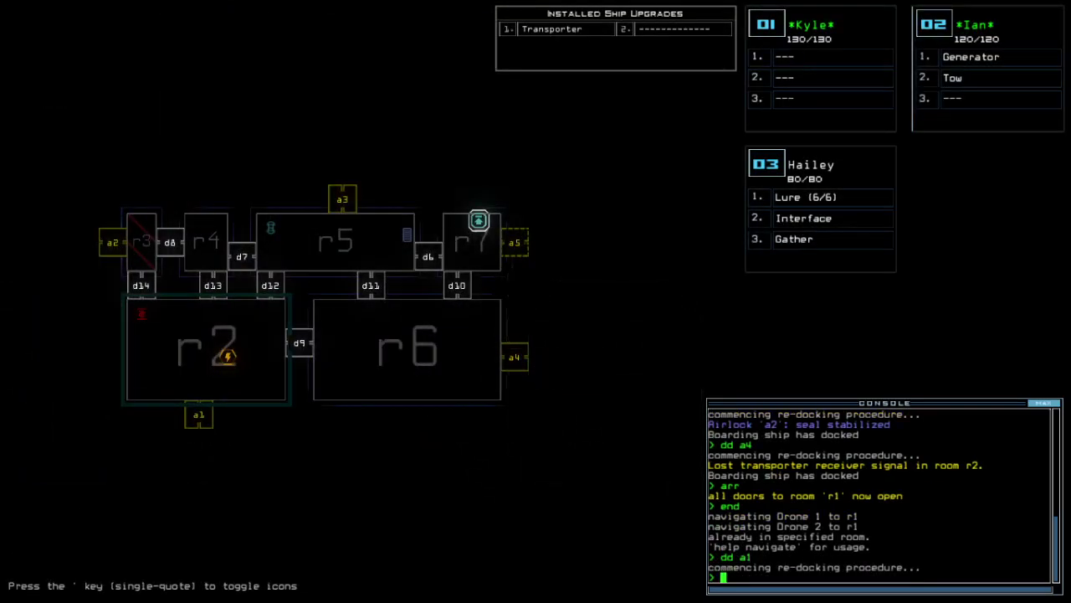
key("ctrl+Right")
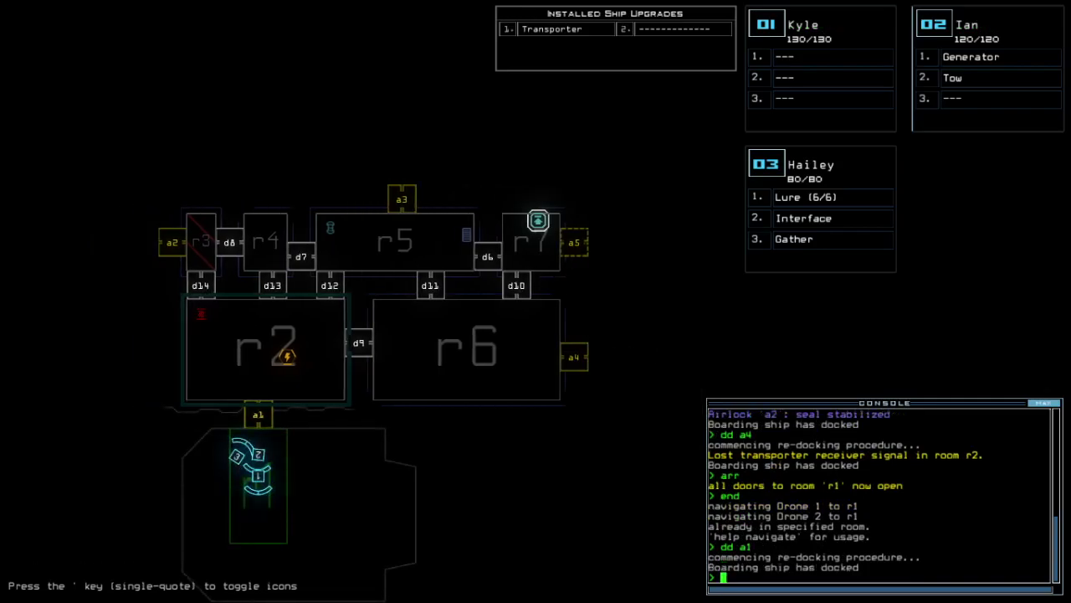
type("arr")
key("Return")
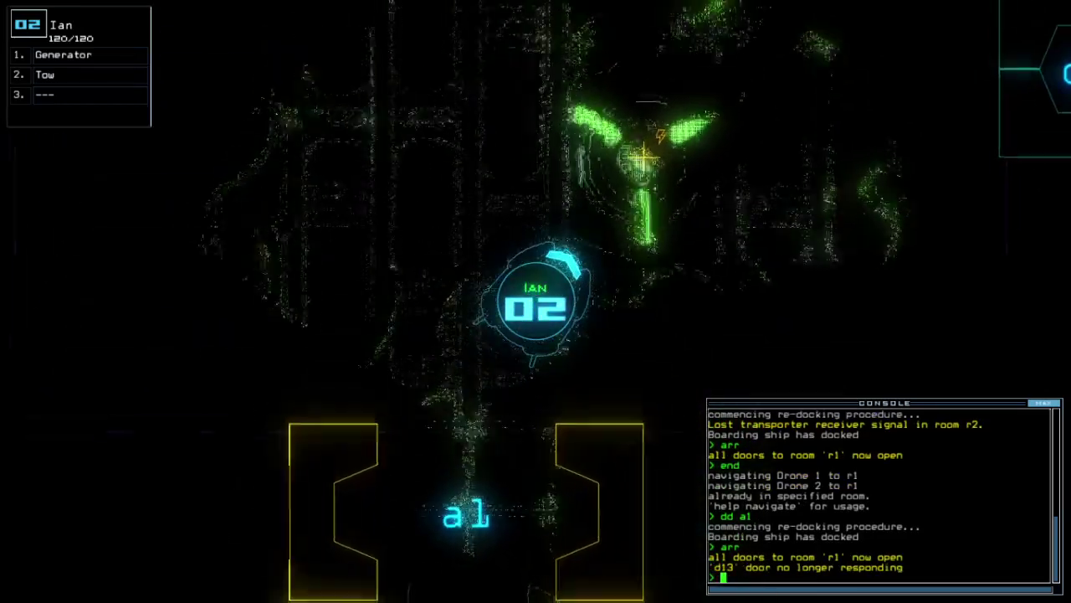
type("g")
key("Return")
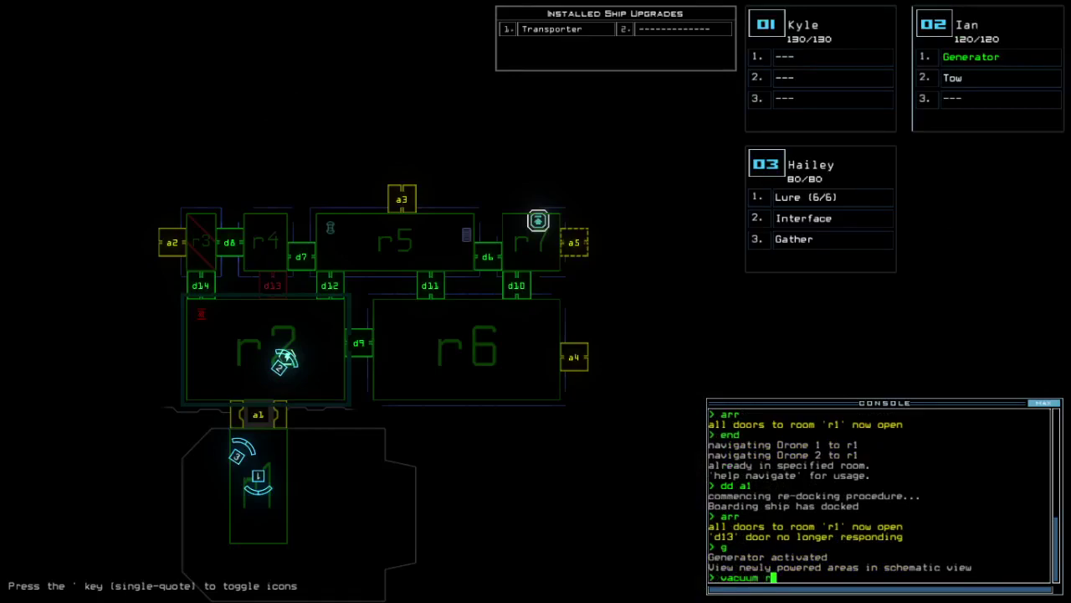
type("d9")
key("Return")
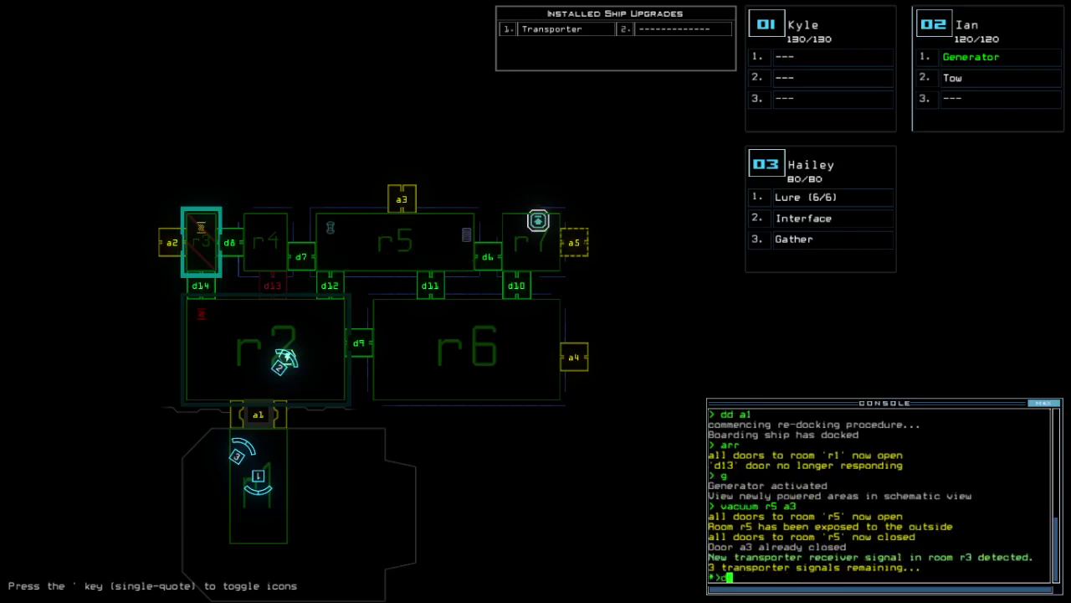
key("Return")
Drive drone 02 through the ship toward door d10, around toward airlock a4 and d9
key("Tab")
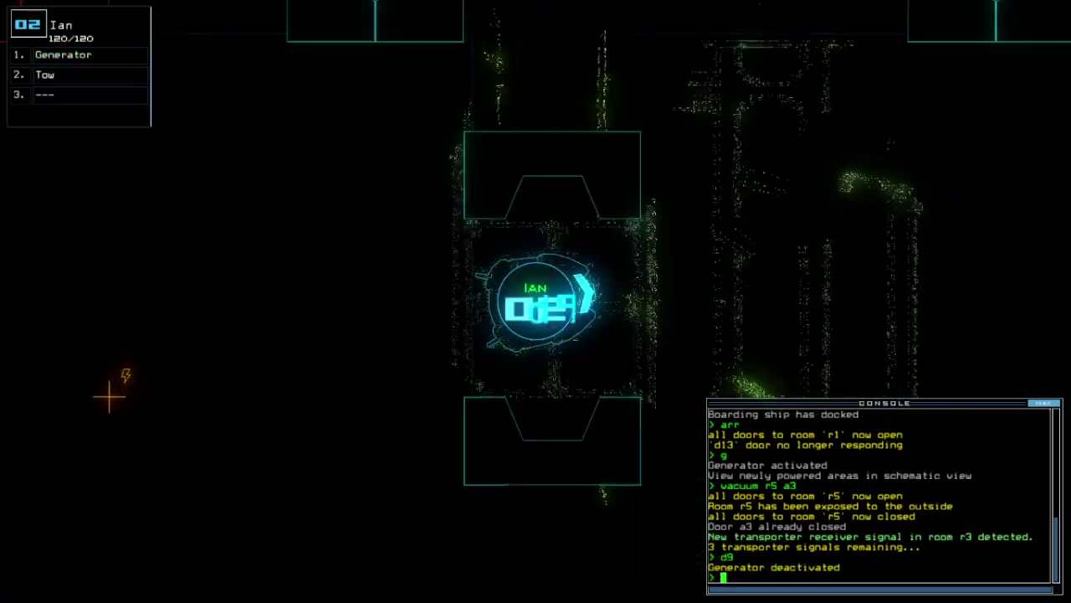
key("Right")
key("Up")
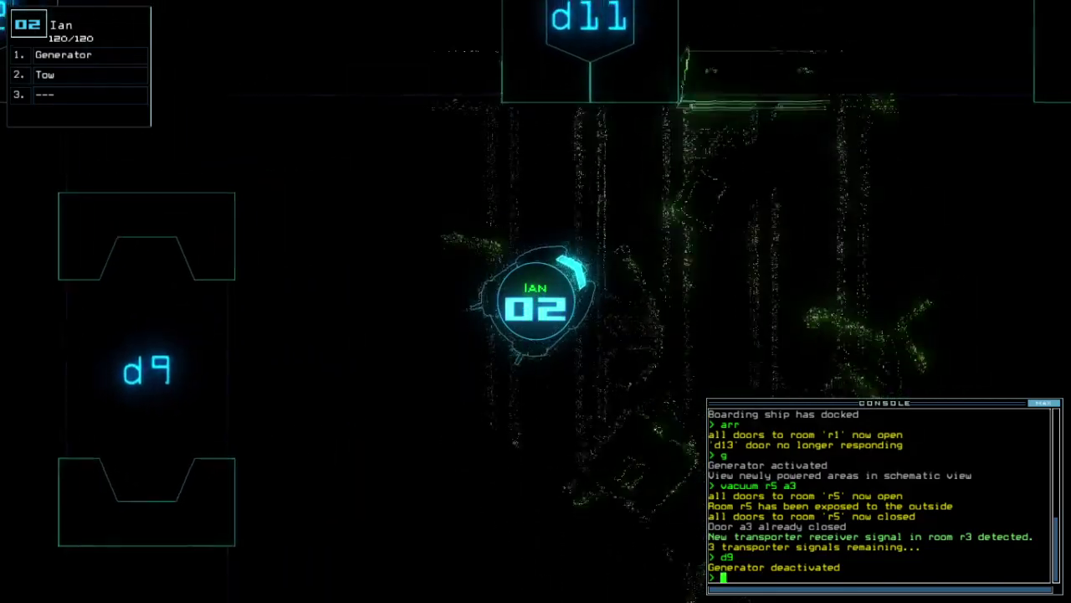
key("Right")
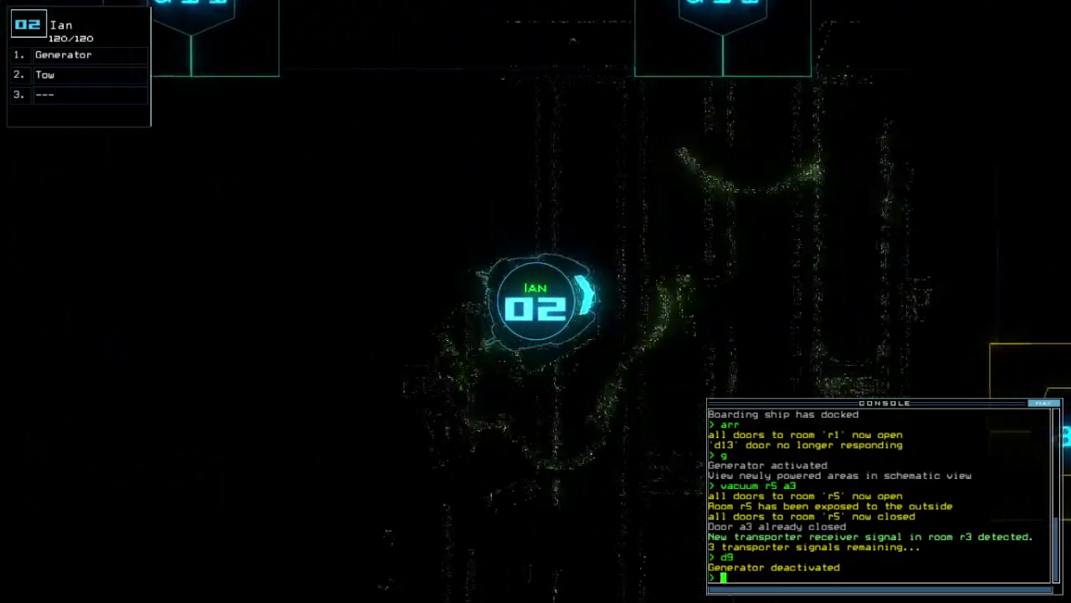
key("Down")
key("Left")
key("Left")
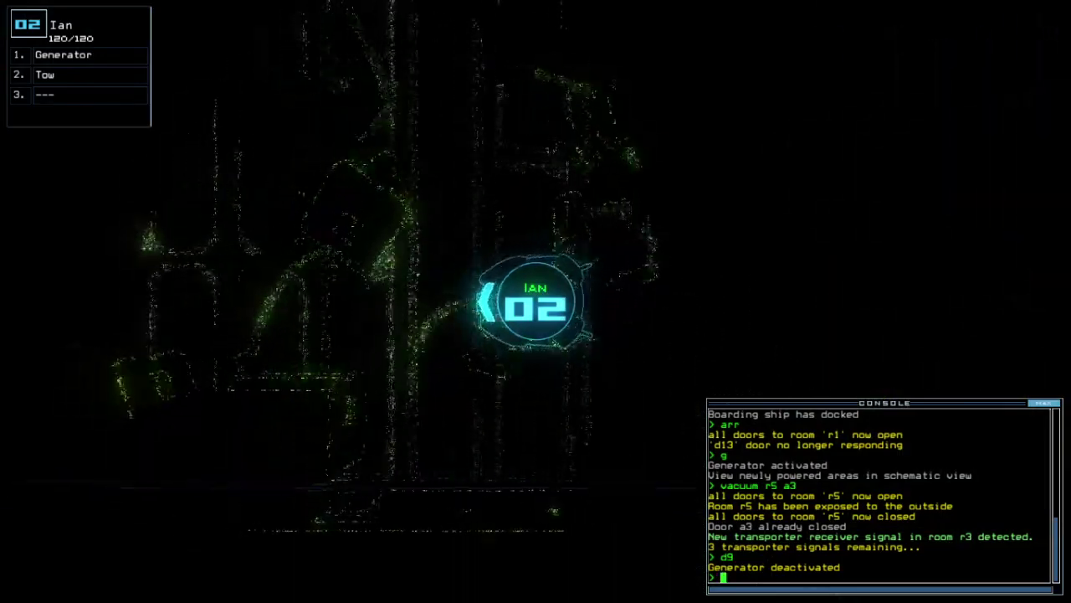
key("Up")
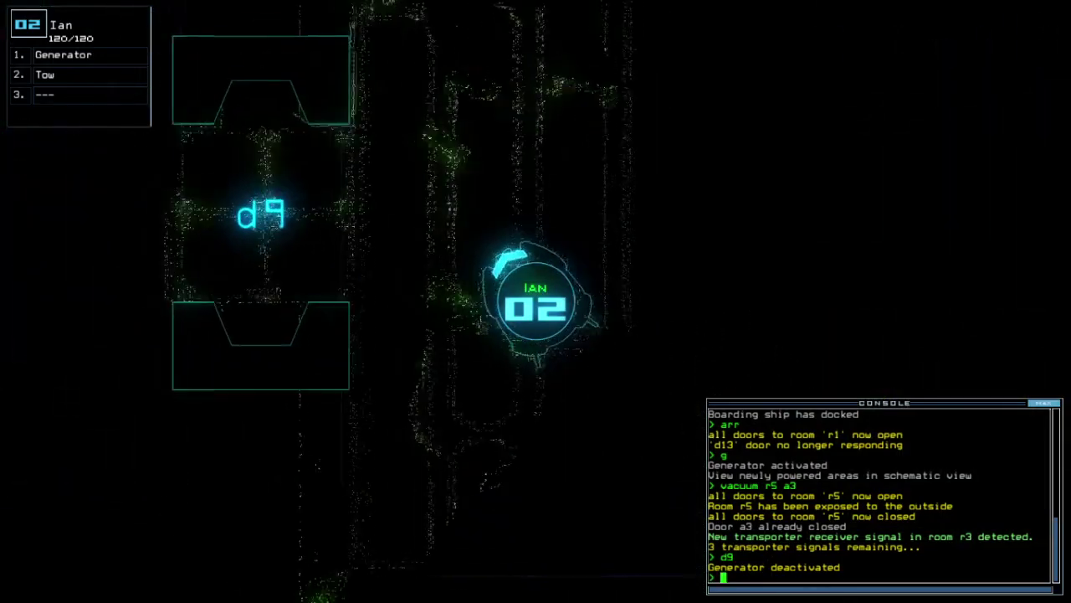
Turn drone 02 near d9, probe toward d11 and a4, and return it to d9
key("Right")
key("Down")
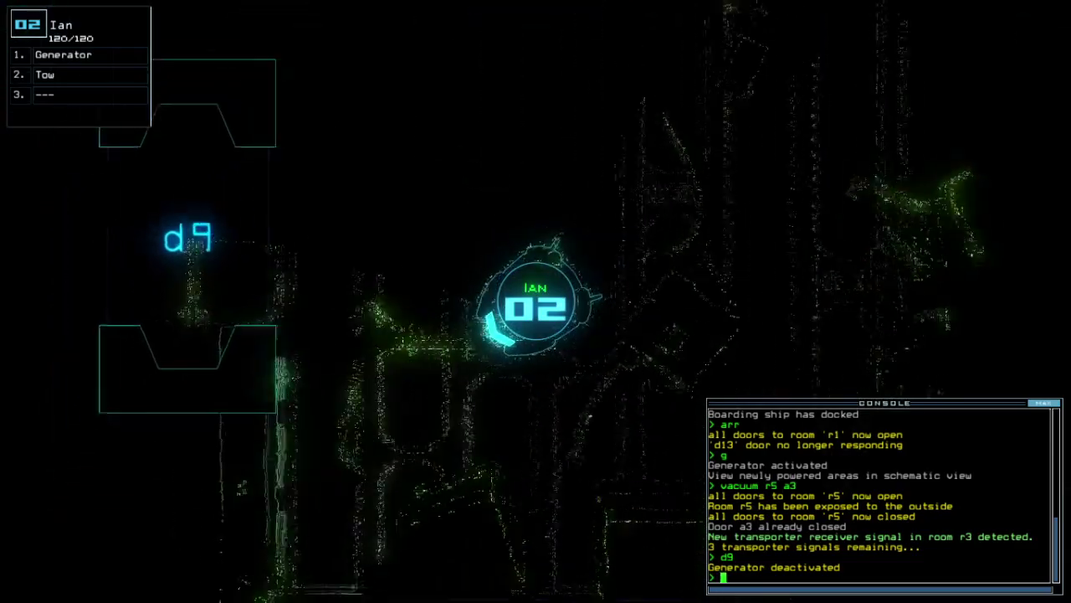
key("Left")
key("Up")
key("Right")
key("Right")
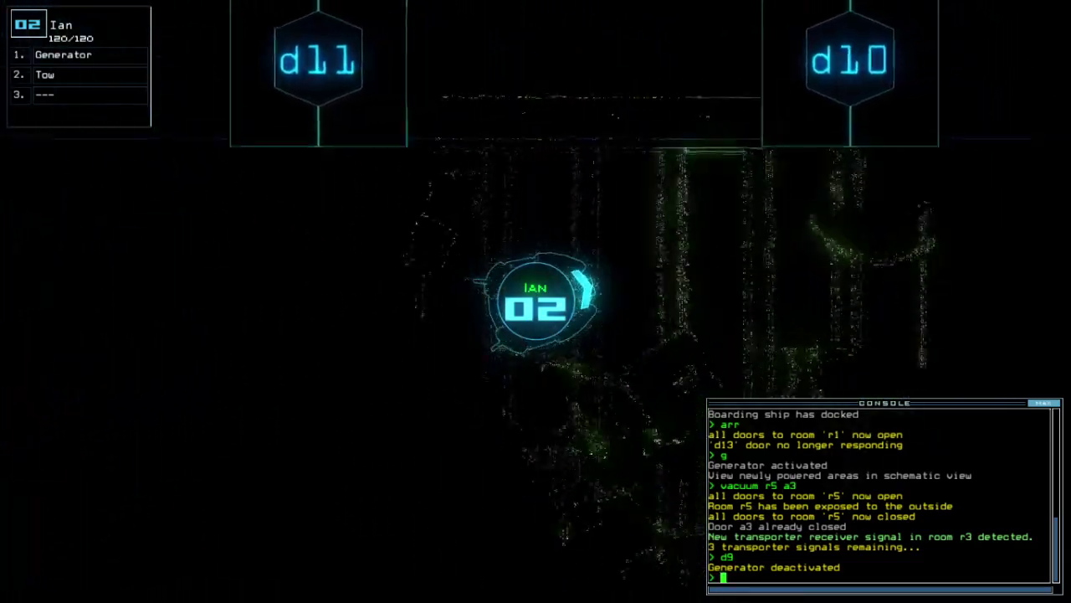
key("Down")
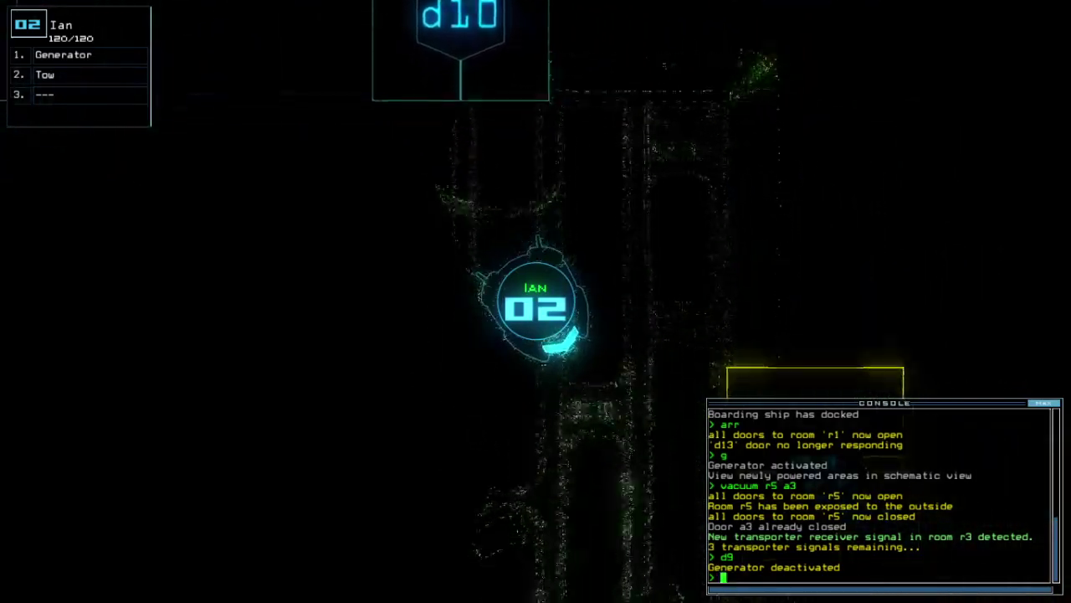
key("Left")
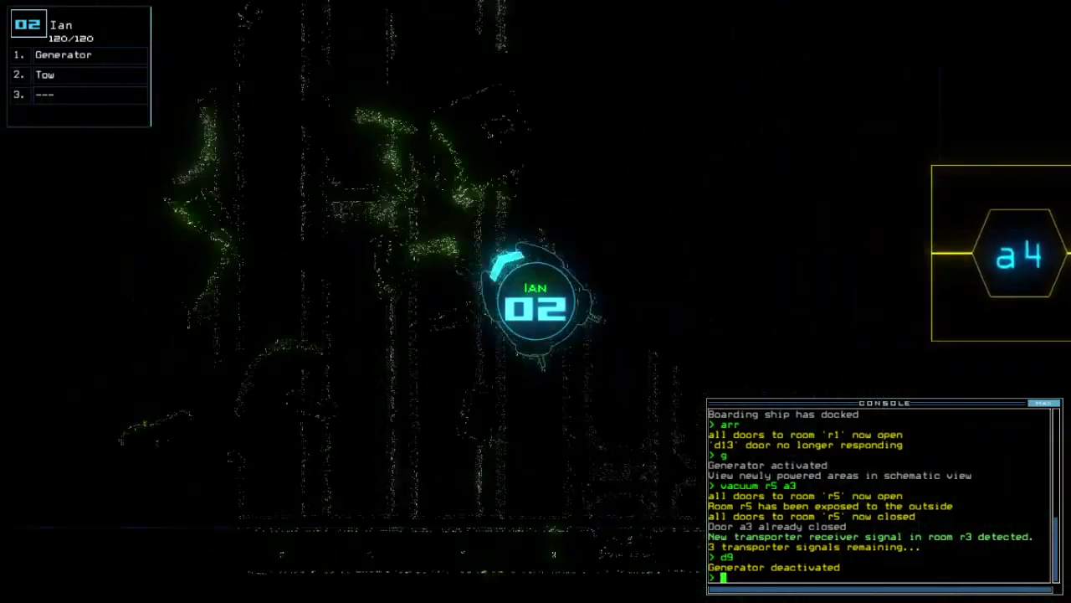
key("Left")
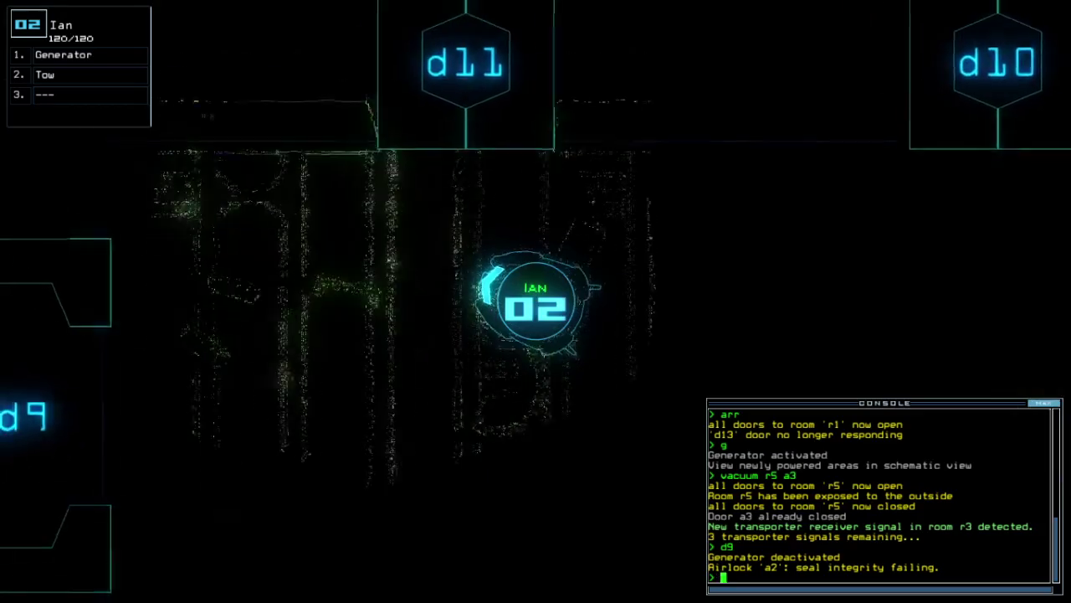
key("Down")
key("Left")
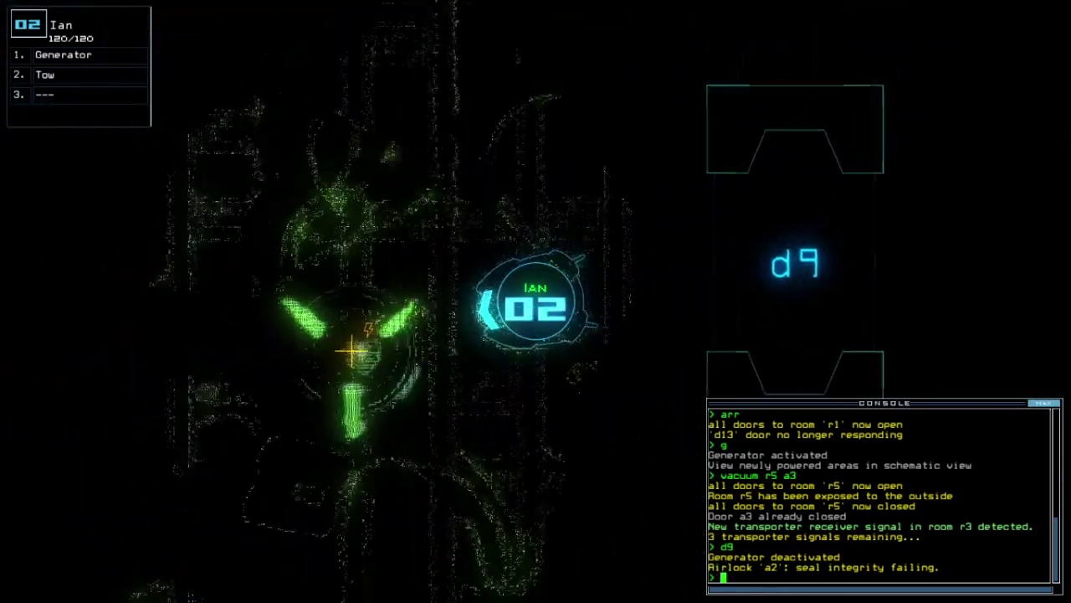
type("g")
Reactivate the generator with drone 02 and close all doors to room r1
key("Return")
key("Tab")
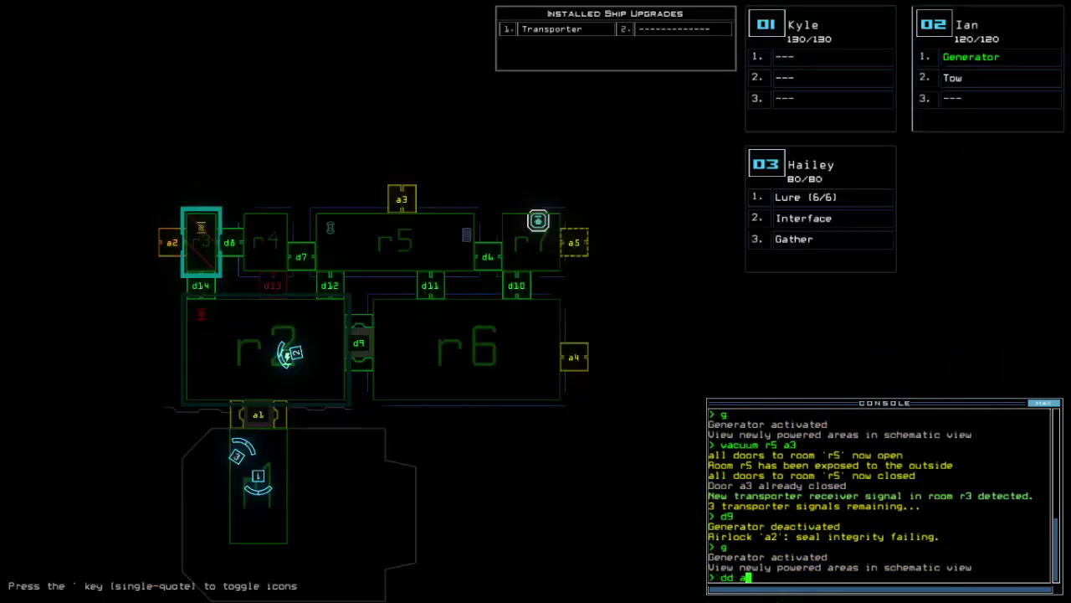
type("3")
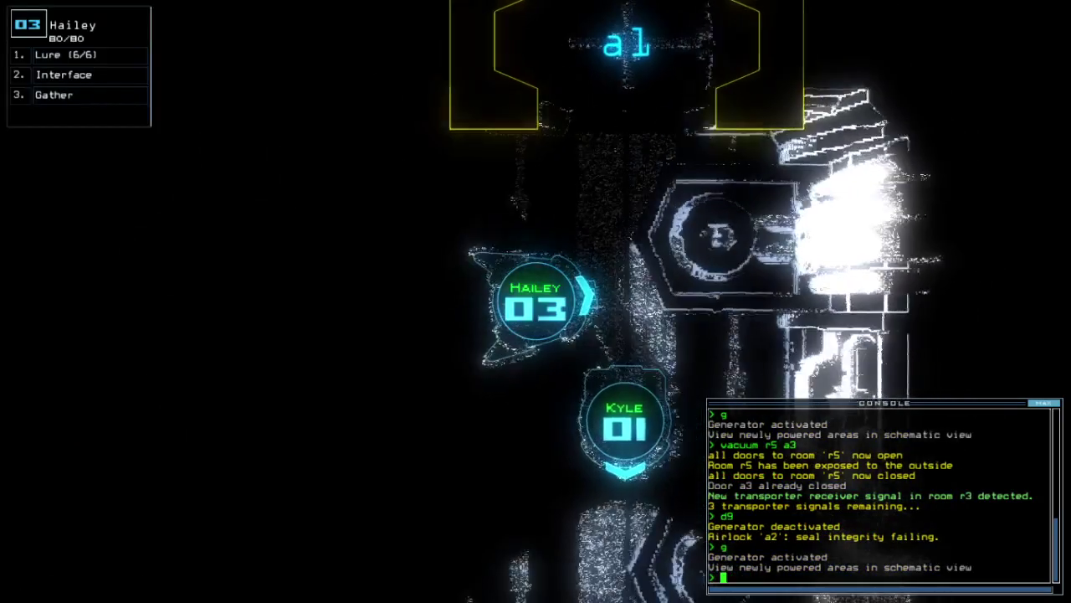
type("ra")
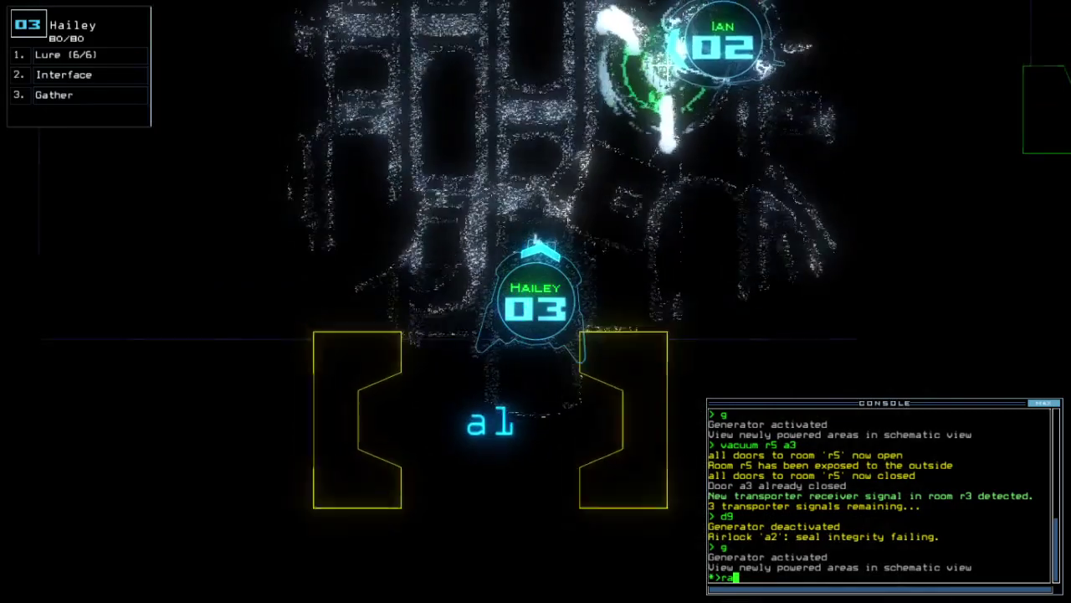
key("Return")
key("Tab")
type("6")
Toggle door d6, re-dock the ship at airlock a2, and close the two nearby doors
key("Return")
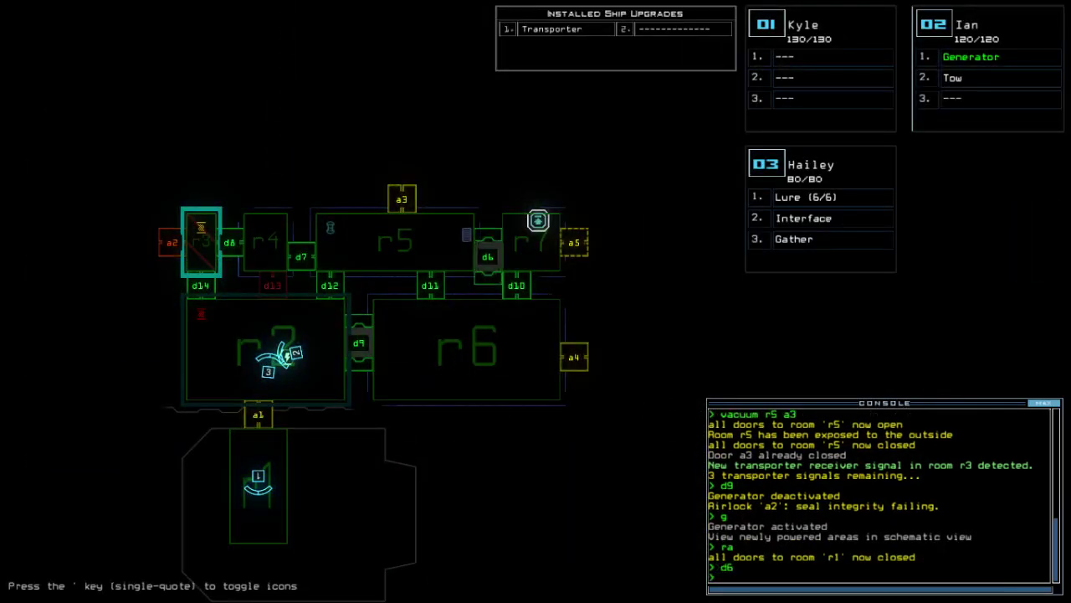
type("dd a2")
key("Return")
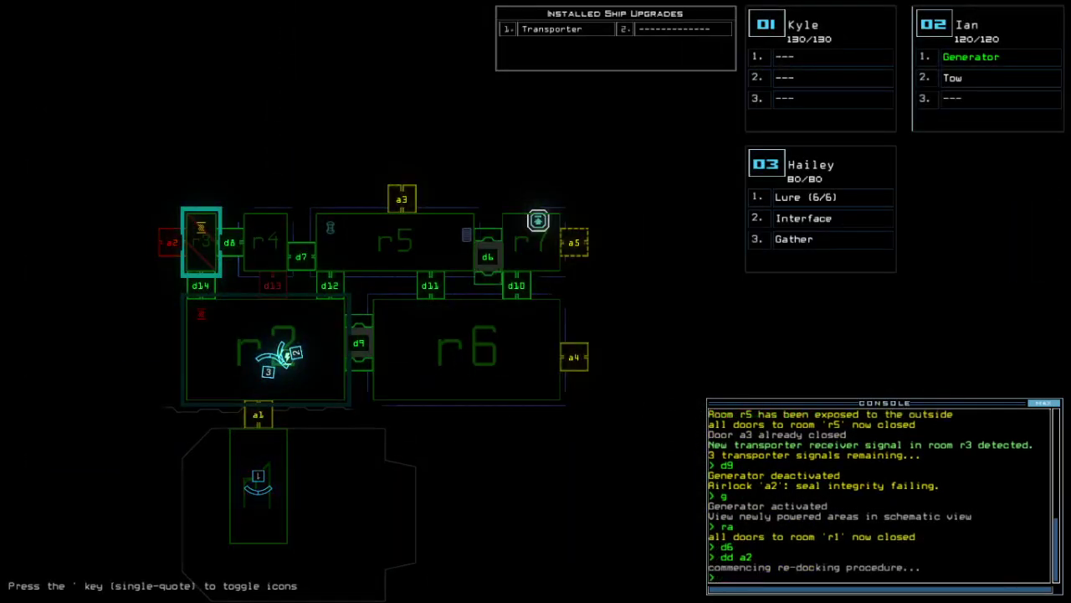
key("Tab")
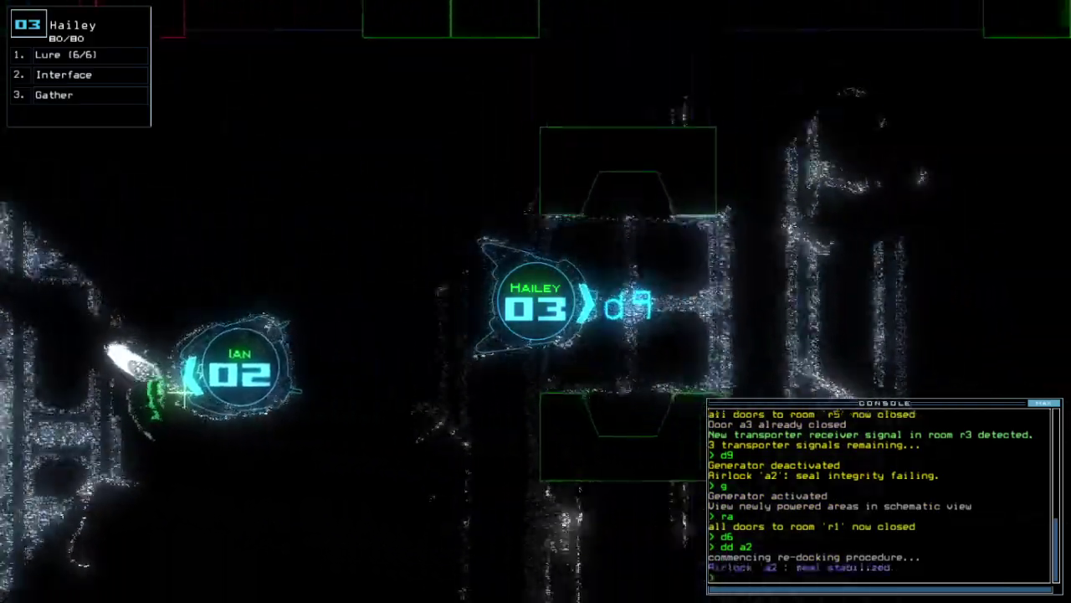
type("cccc")
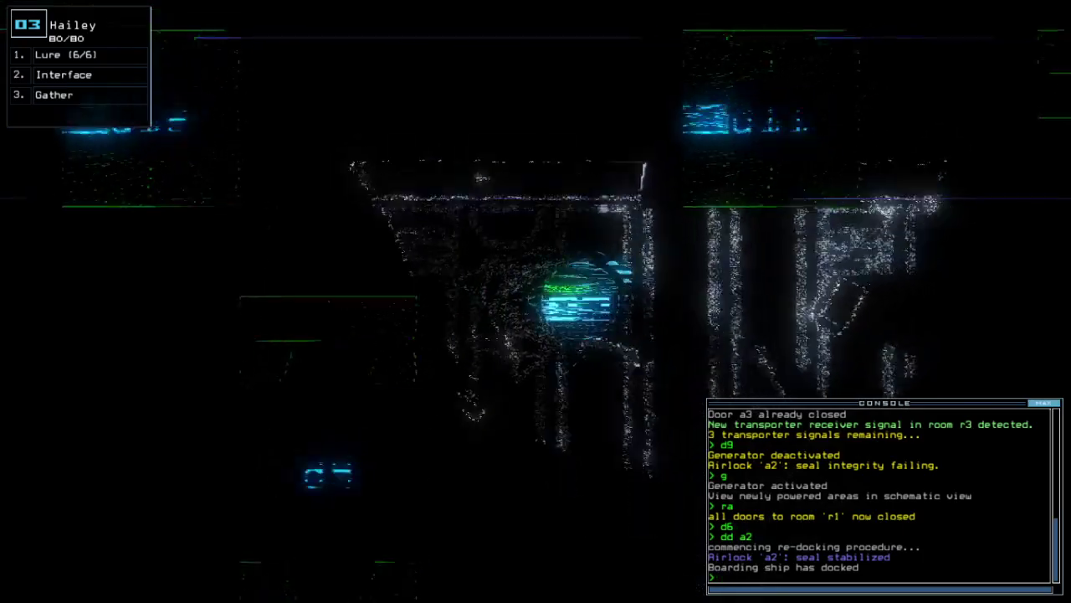
key("Return")
key("Tab")
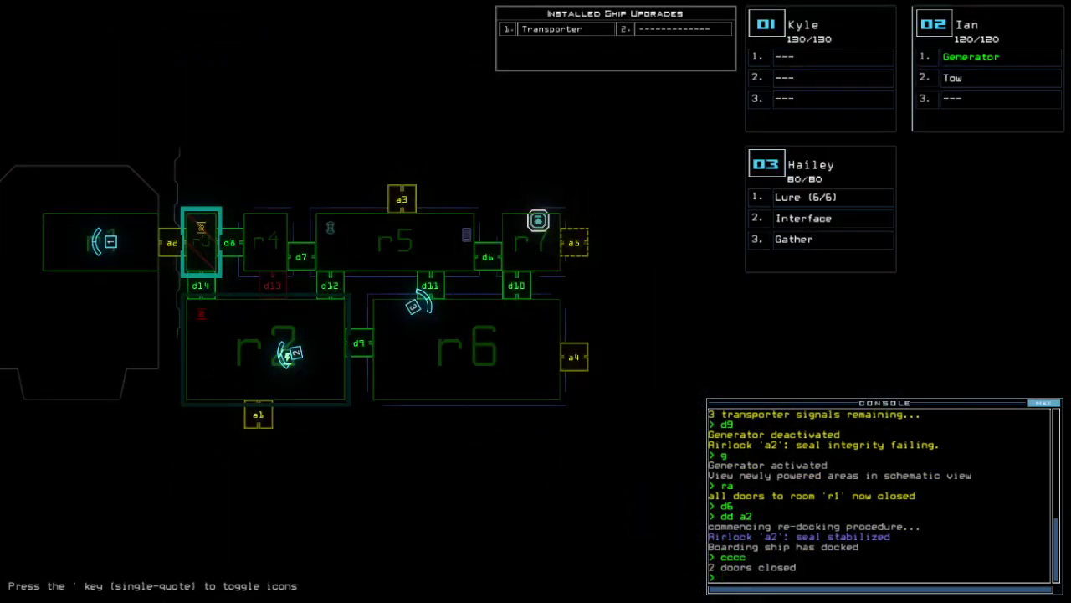
Send drone 03 to d9 to drop a lure, then to d12, d7 and back to d12
key("Tab")
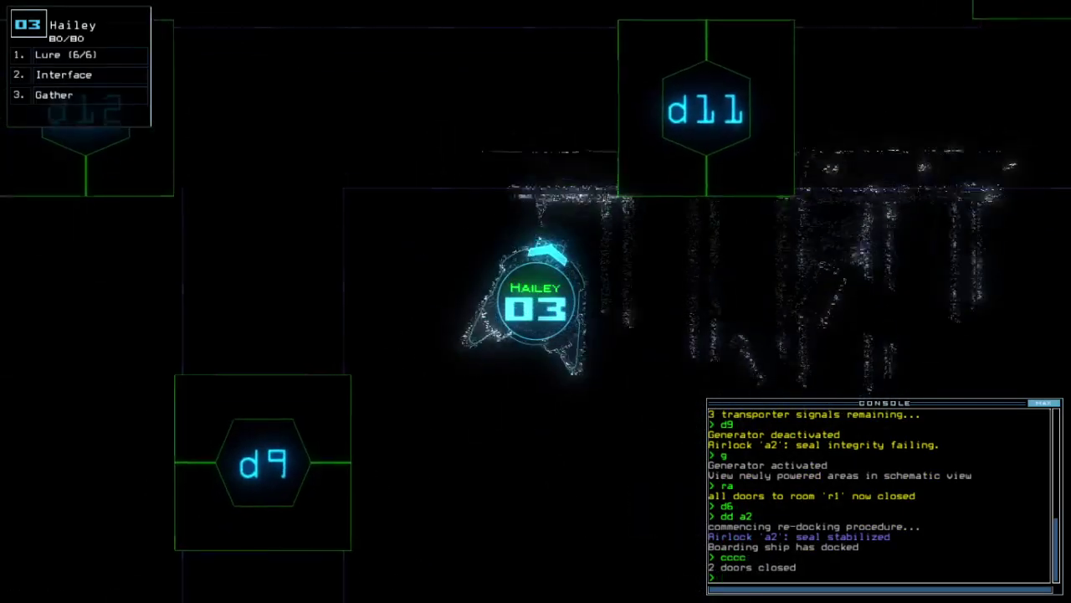
type("d9")
key("Return")
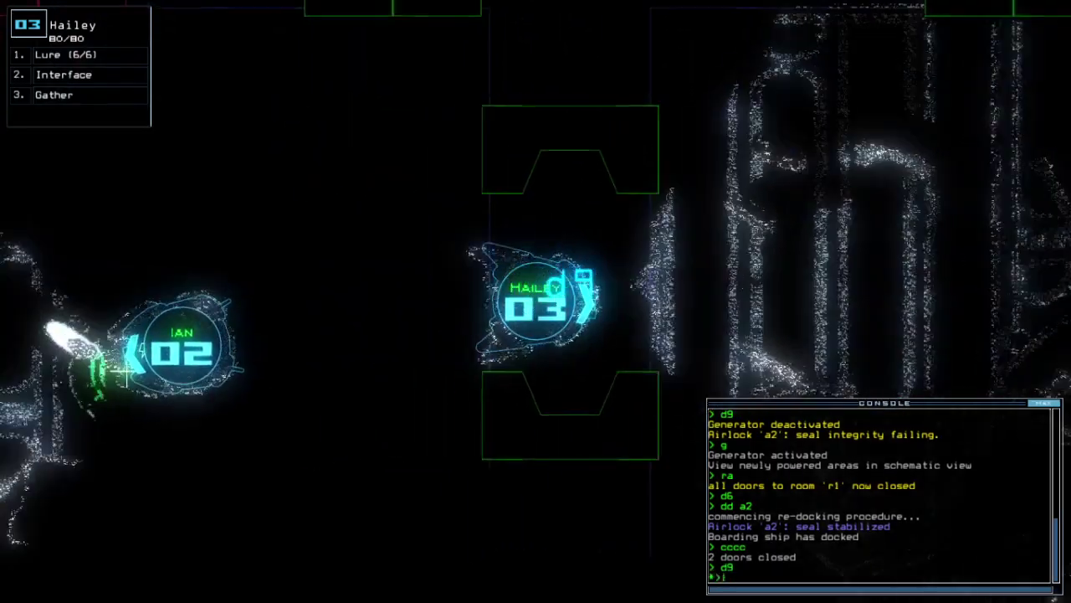
type("l")
key("Return")
type("d12")
key("Return")
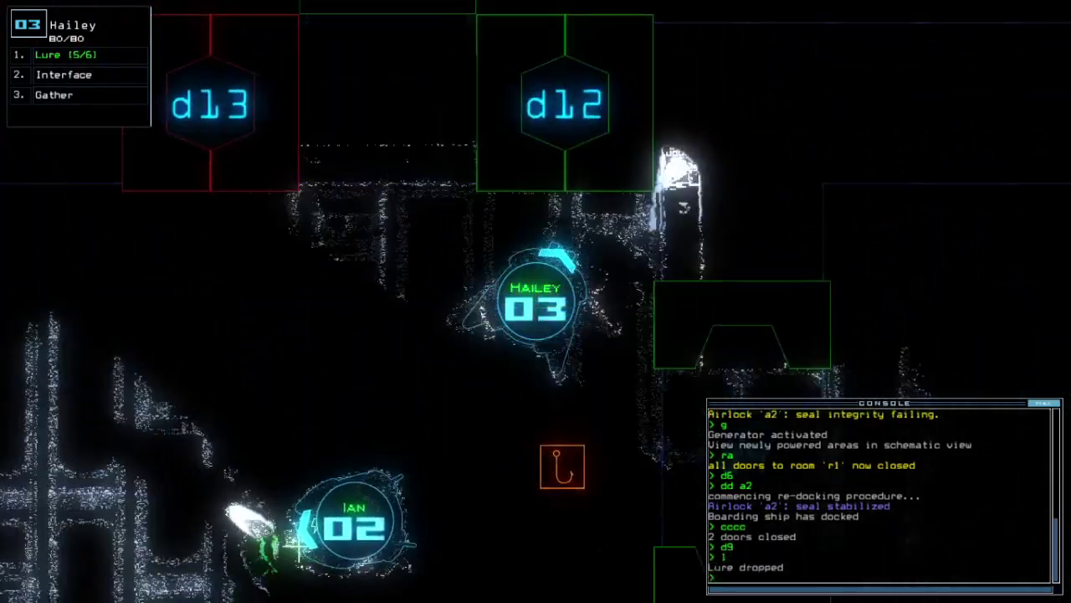
type("d7")
key("Return")
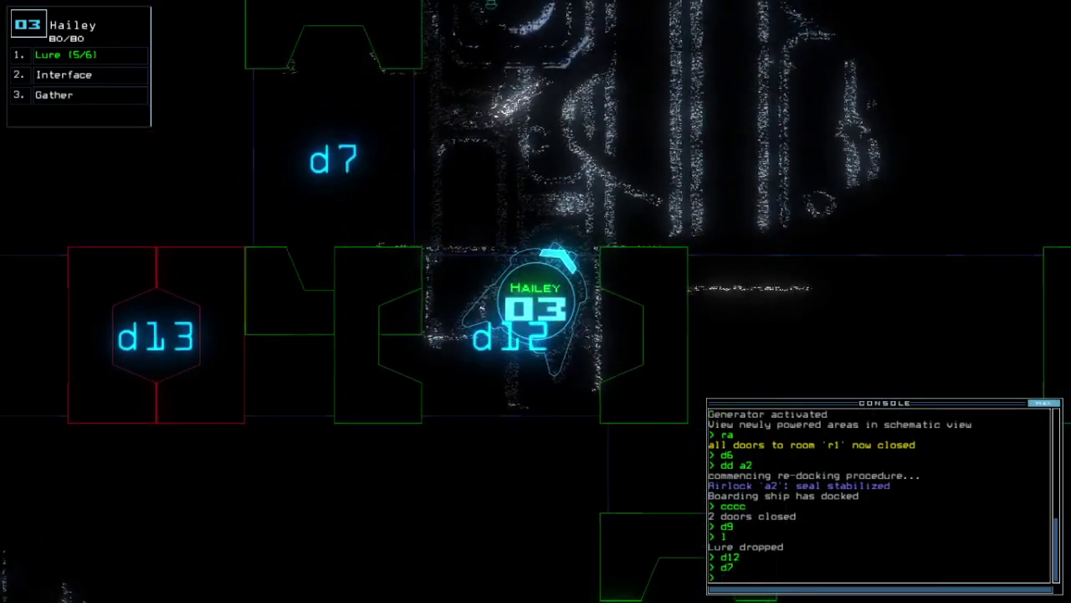
type("d12")
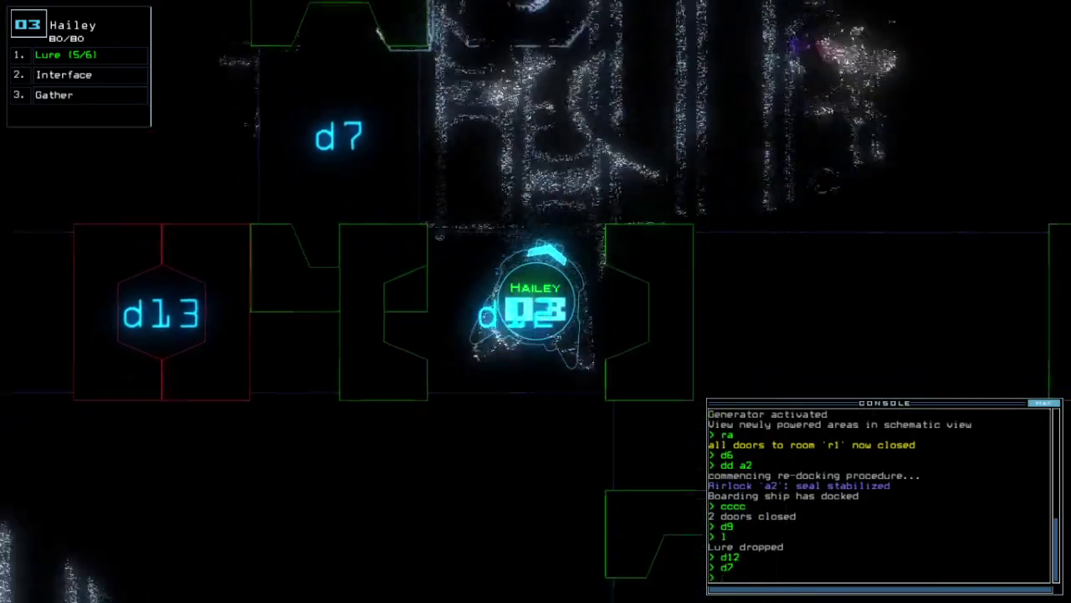
key("Return")
key("Tab")
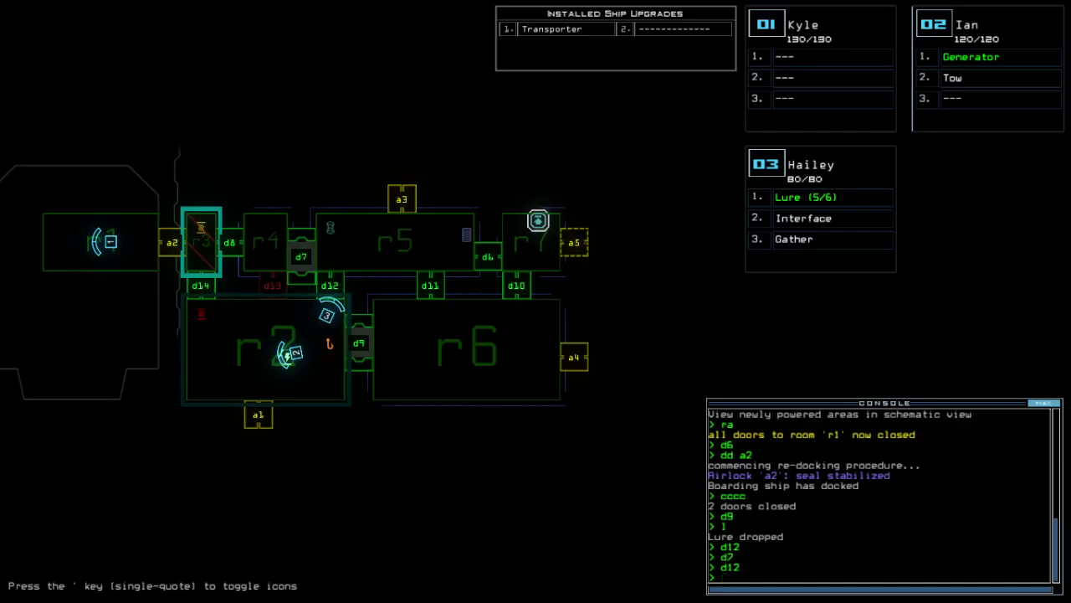
Drop a second lure, move drone 03 through door d11, and pick one lure back up
key("Tab")
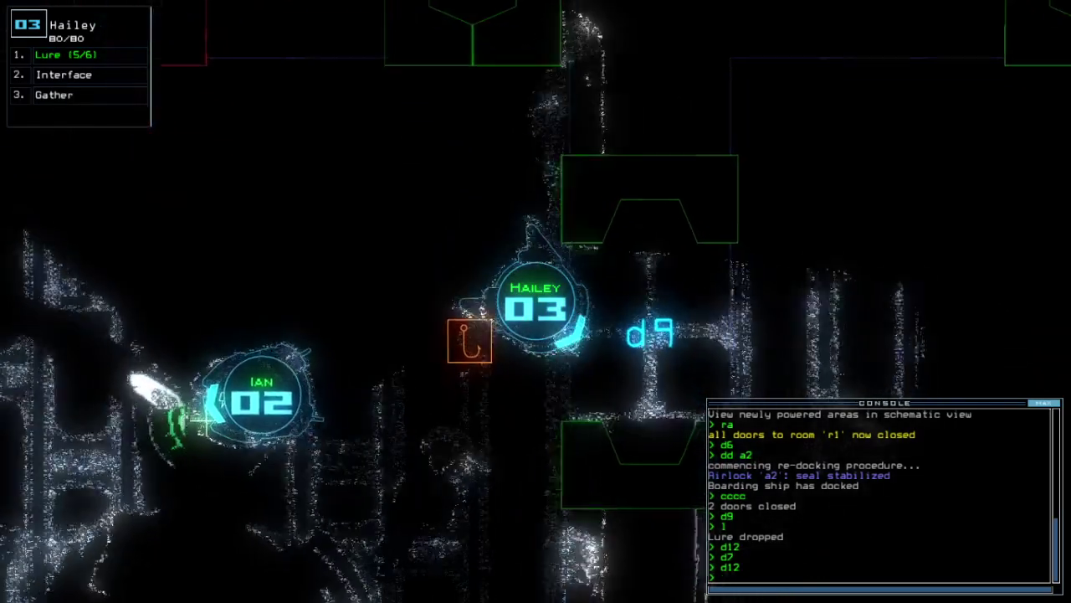
type("l")
key("Return")
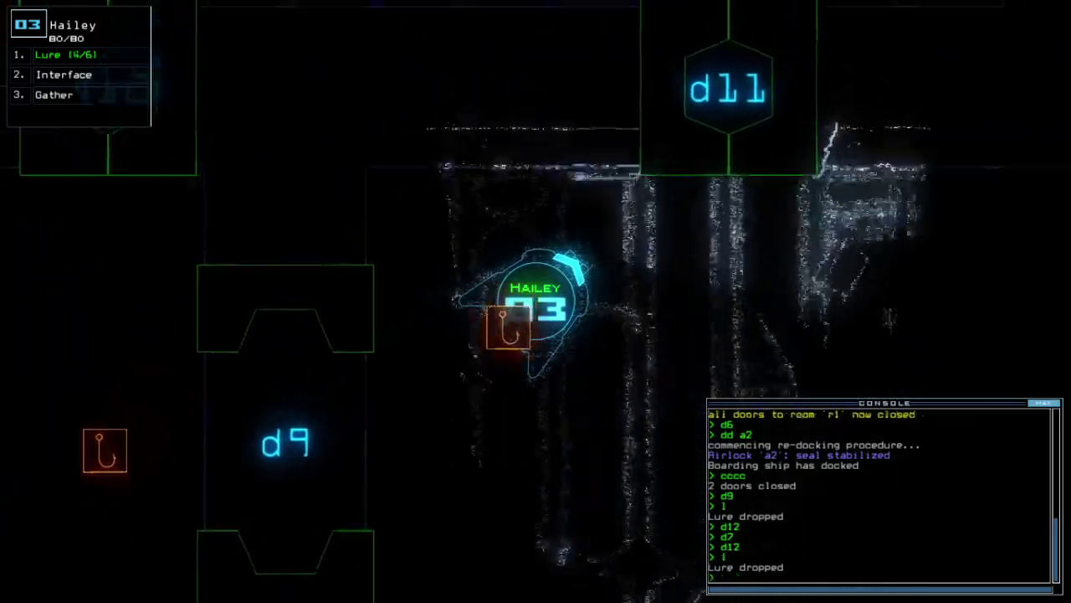
type("d11")
key("Return")
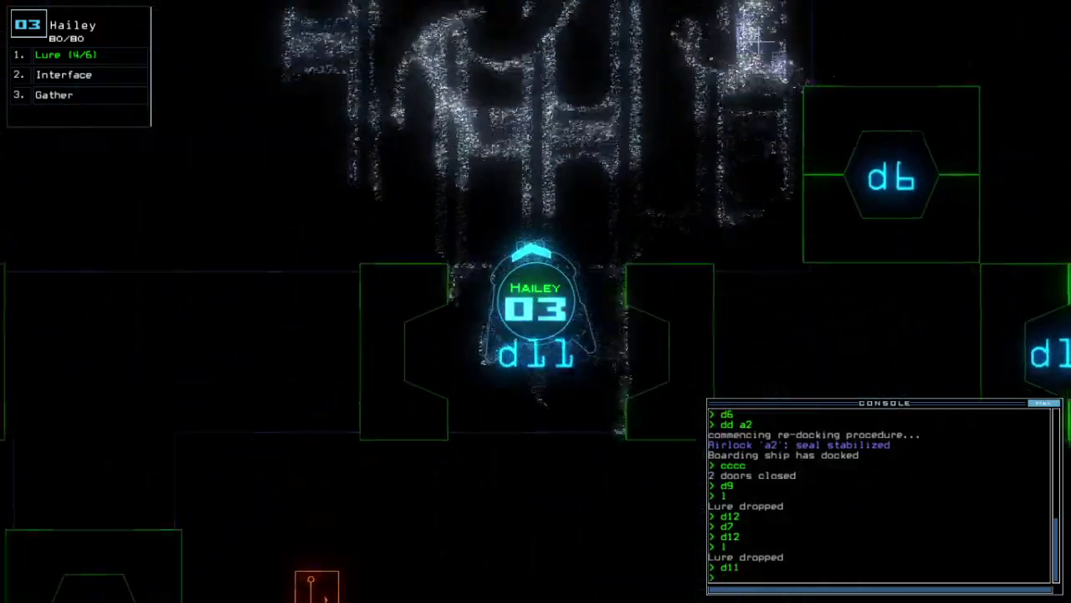
type("d11")
key("Return")
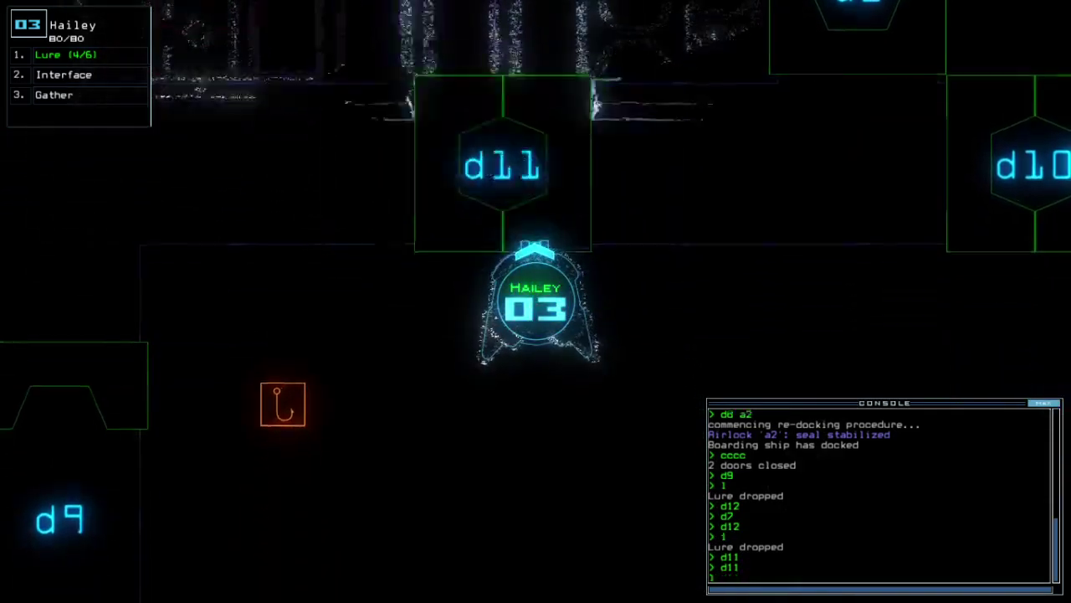
type("pickup")
key("Return")
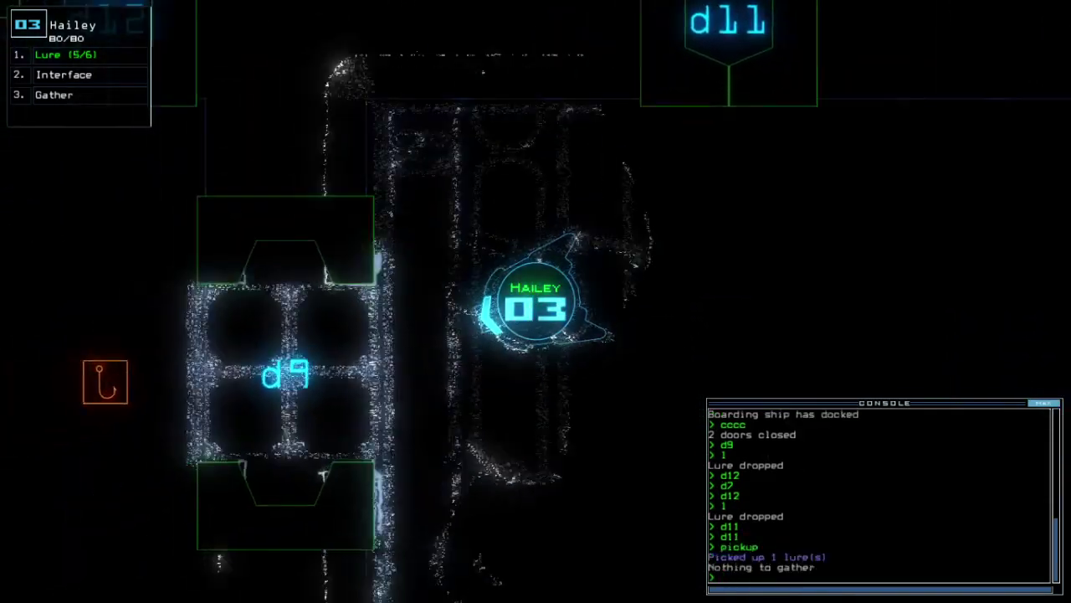
Open doors d12 and d8, then close all doors around drone 3
key("Tab")
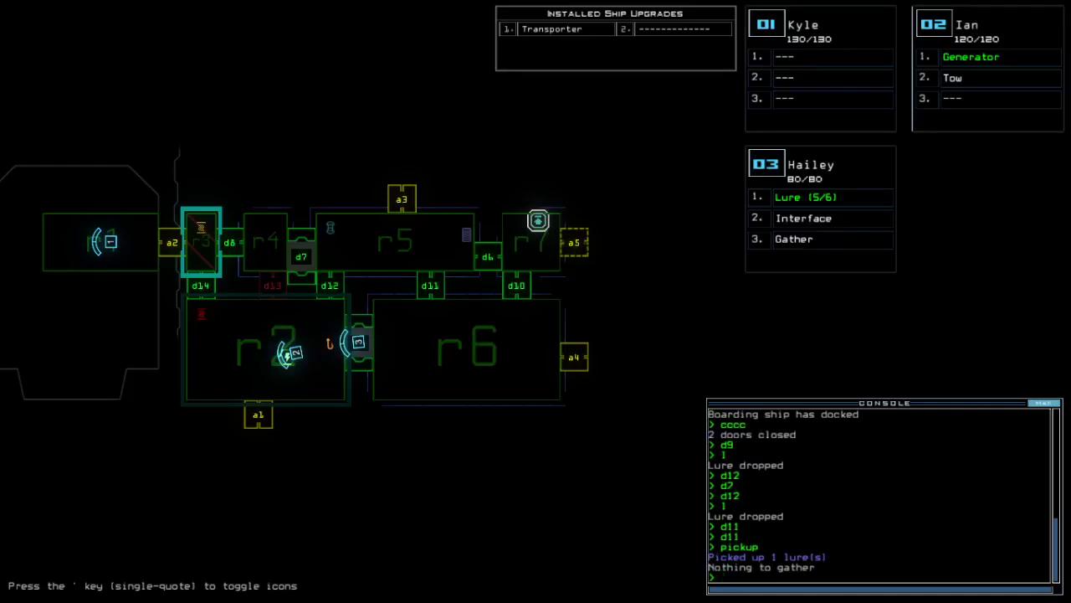
key("Tab")
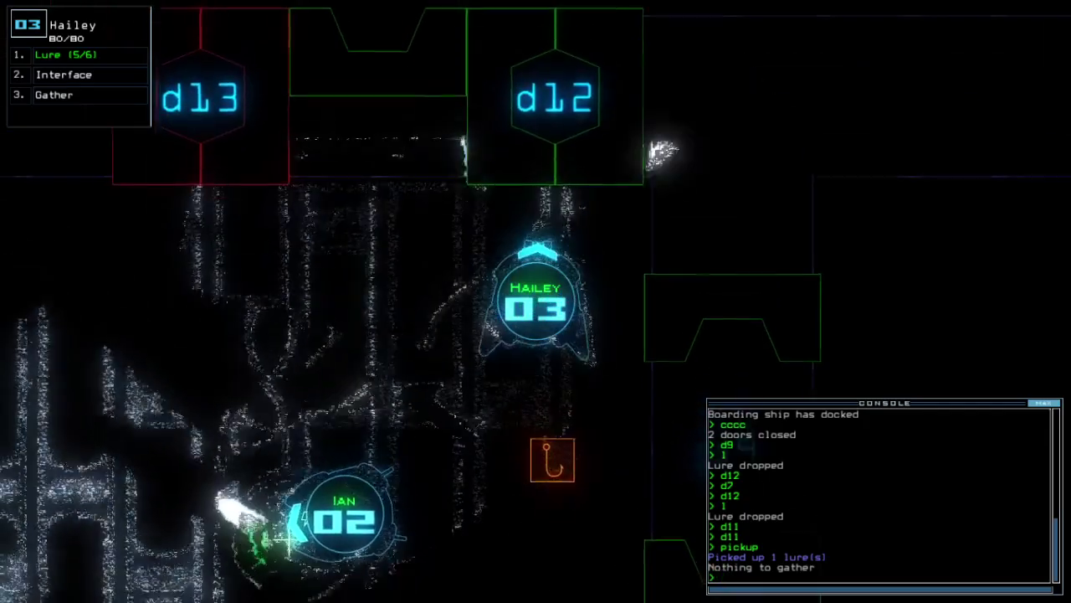
key("Tab")
key("Tab")
type("d12")
key("Return")
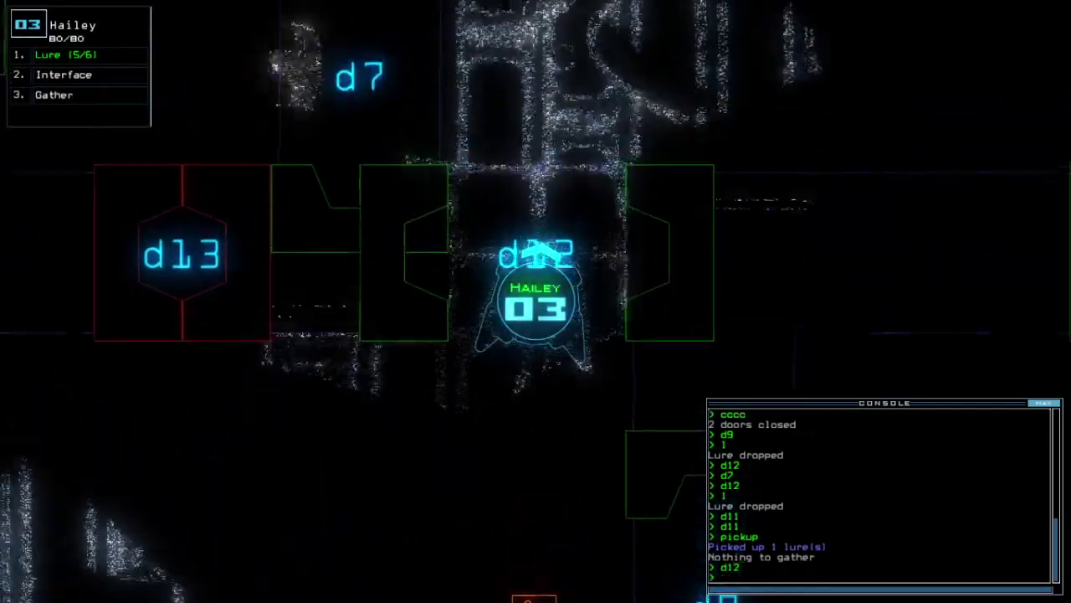
key("Tab")
type("d")
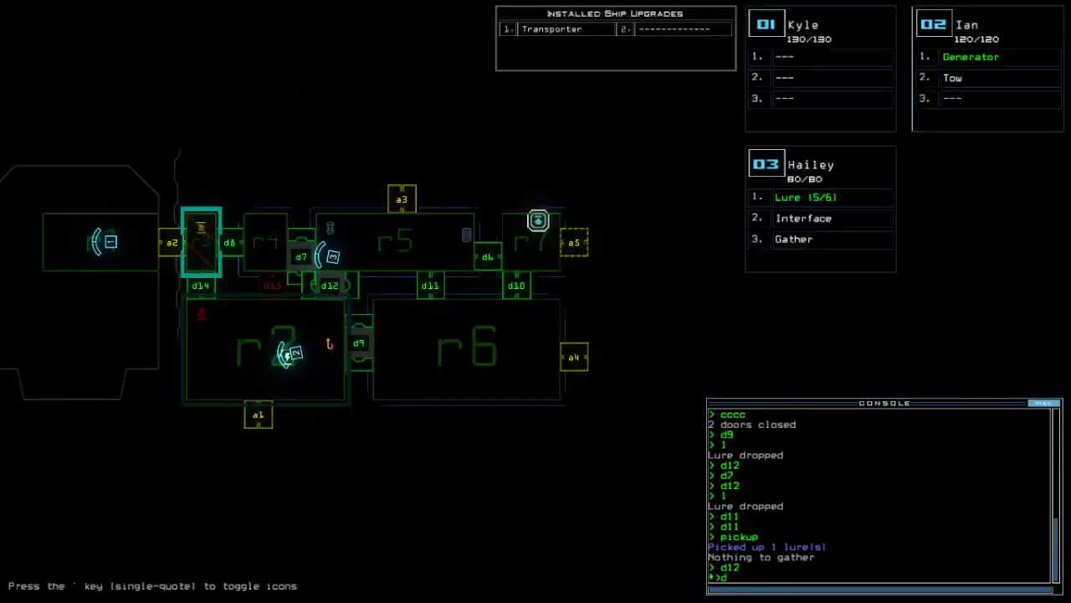
key("Return")
key("Tab")
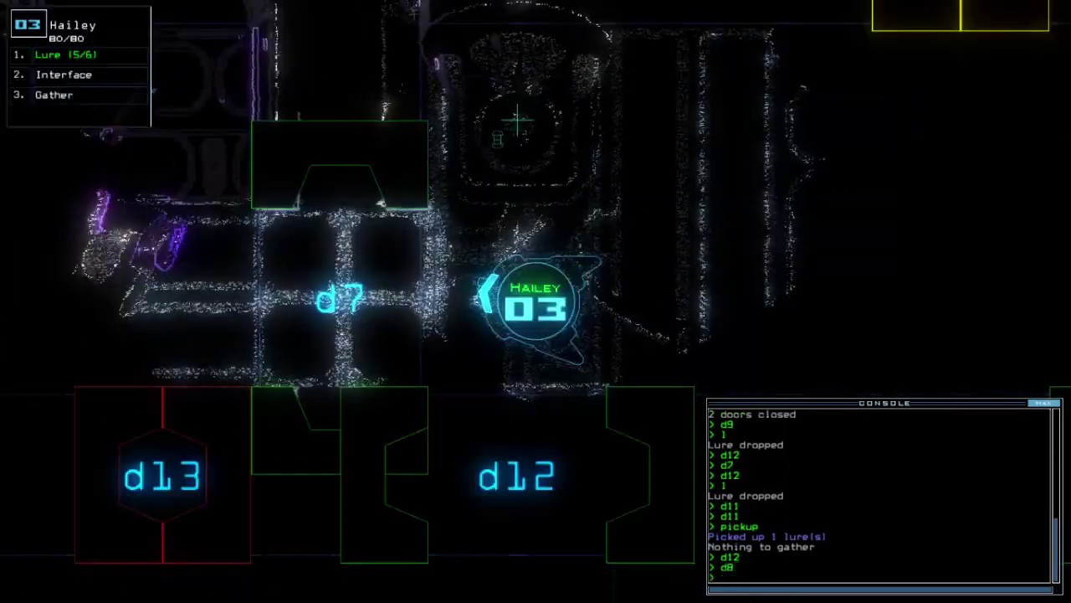
type("cc")
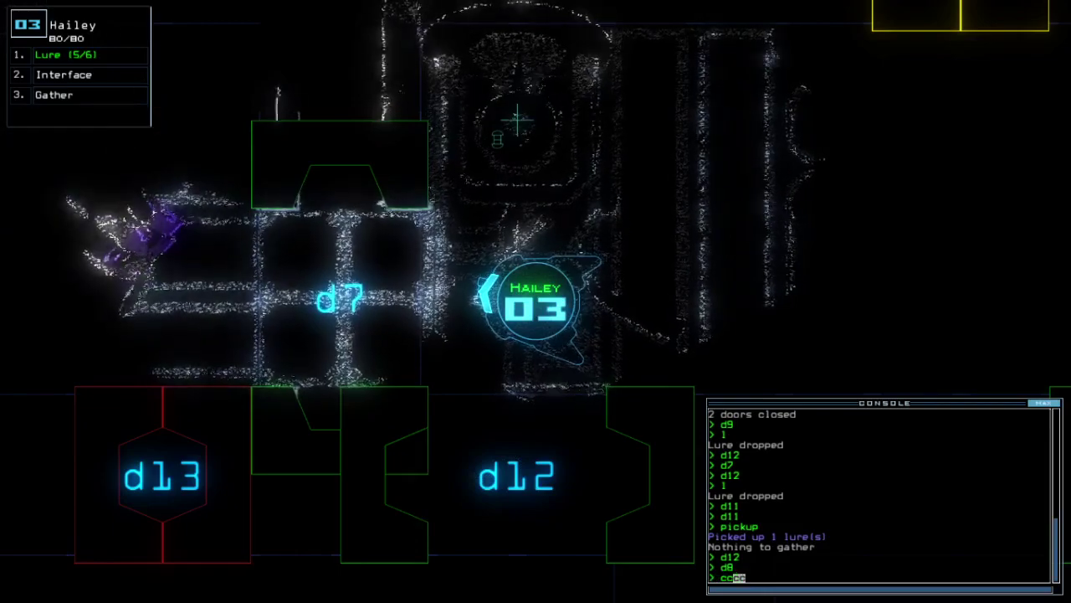
type("cc")
key("Return")
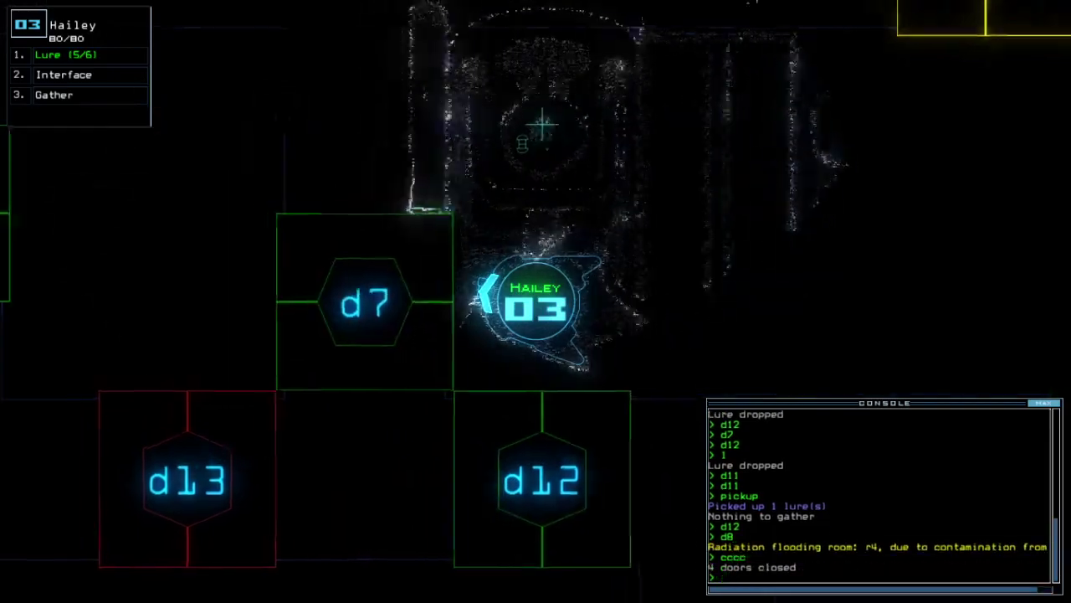
type("12")
Reopen d12, open d7, close the nearby doors again, and reopen d12
key("Return")
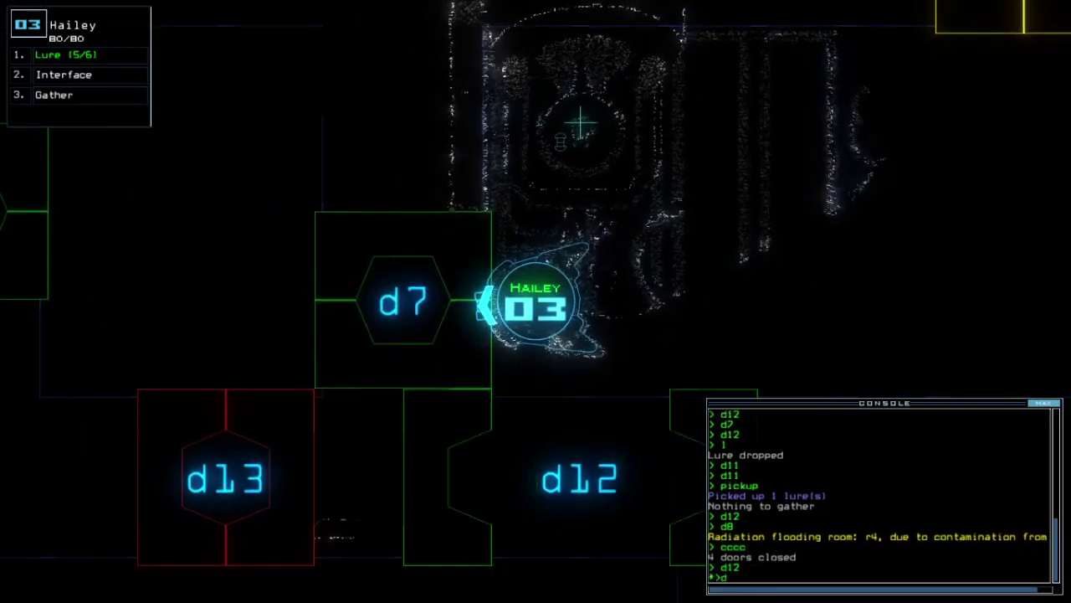
type("7")
key("Return")
type("cc")
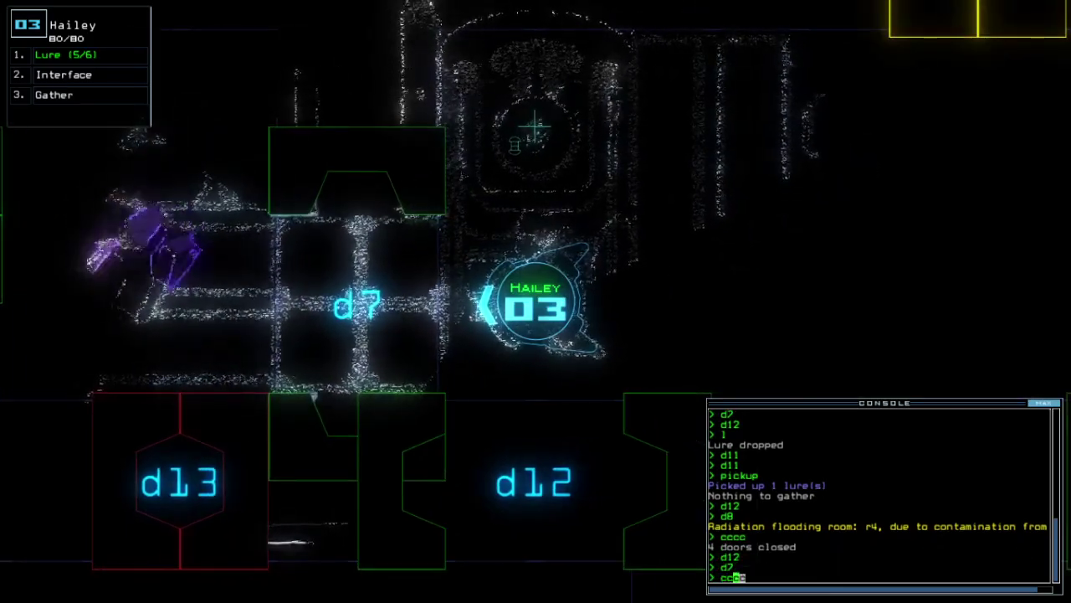
type("cc")
key("Return")
type("d12")
key("Return")
key("Tab")
type("dd a1")
Re-dock the ship at airlock a1, watching the schematic and drone 3's camera meanwhile
key("Return")
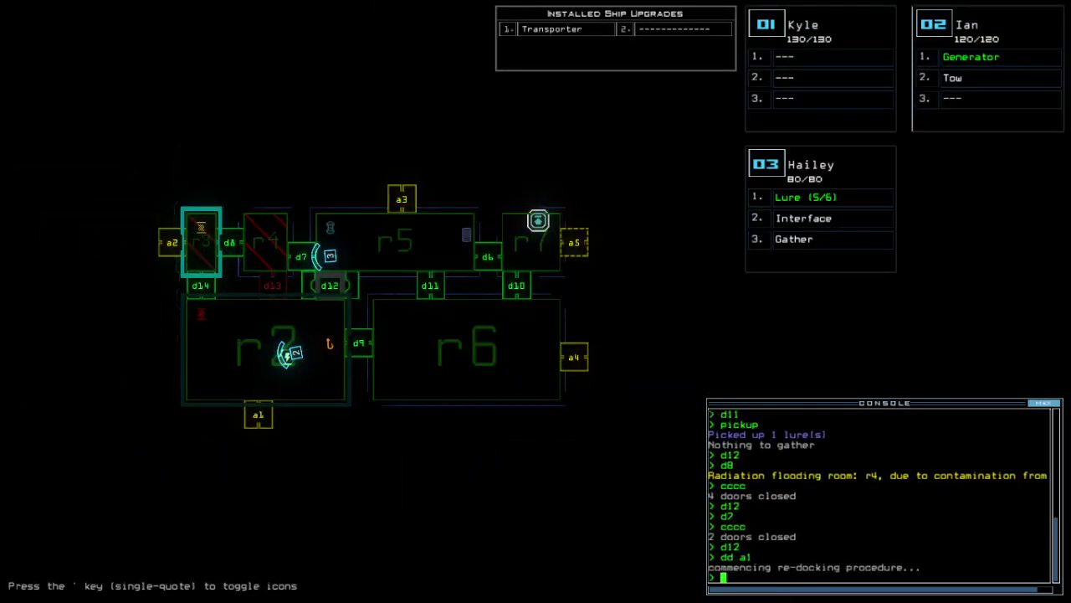
key("Tab")
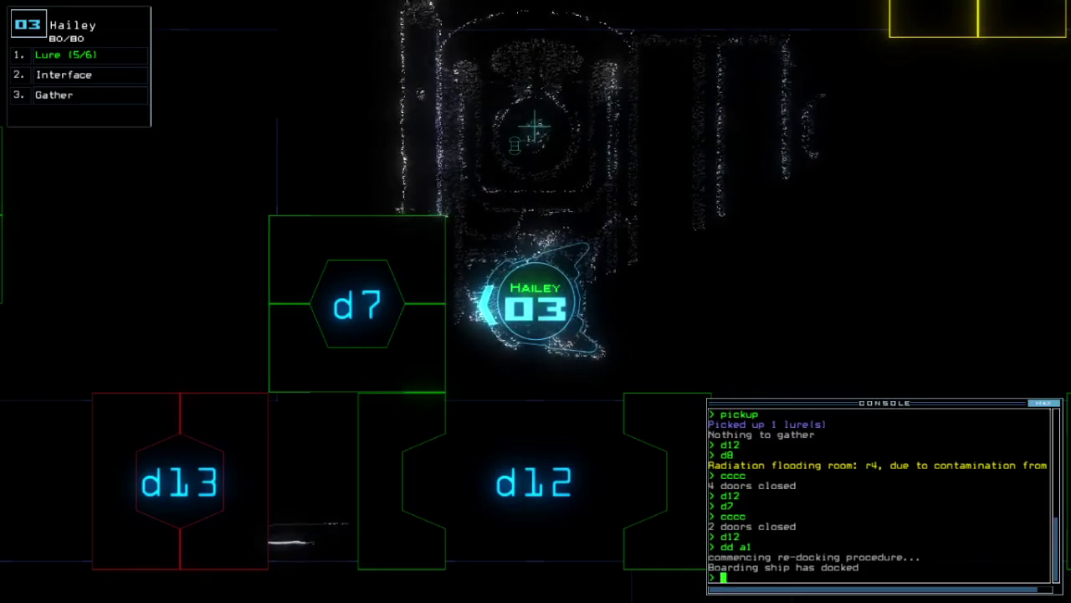
key("Tab")
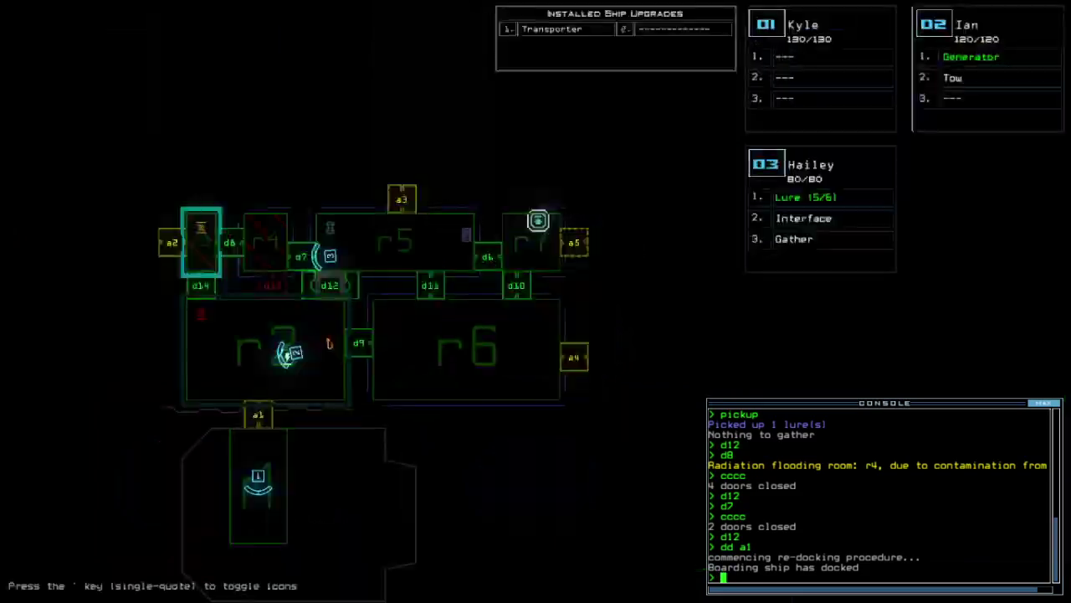
key("Tab")
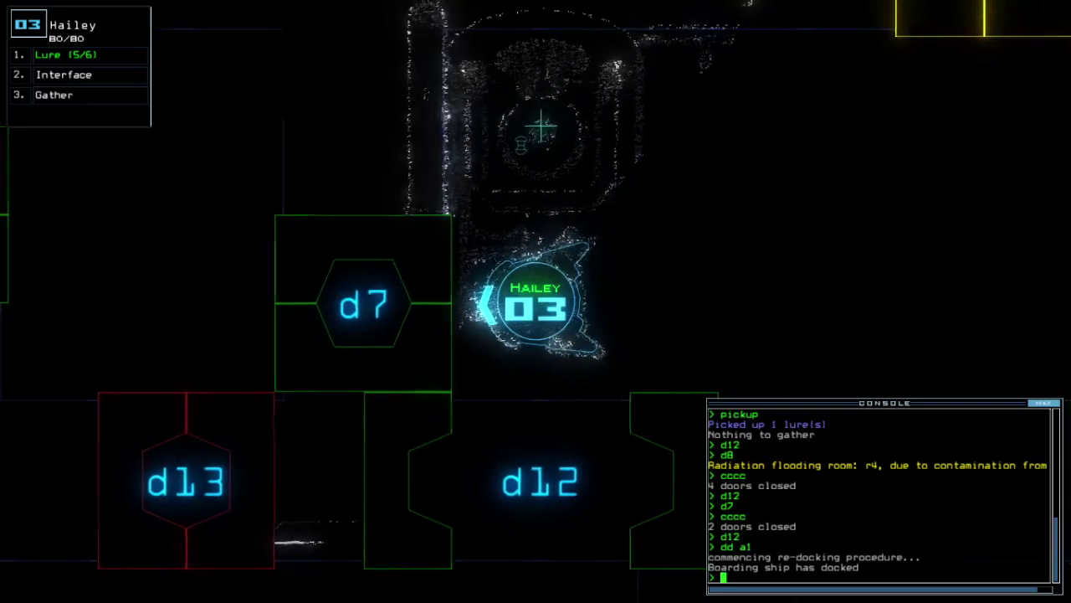
key("Left")
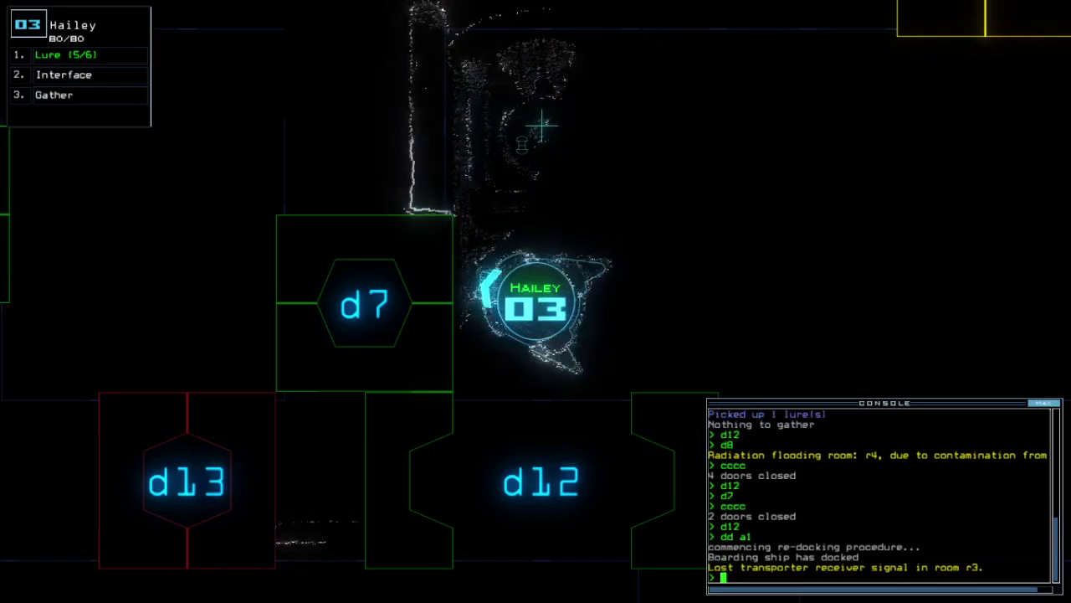
Send drone 2 through door d9 and power the generator
key("ctrl+2")
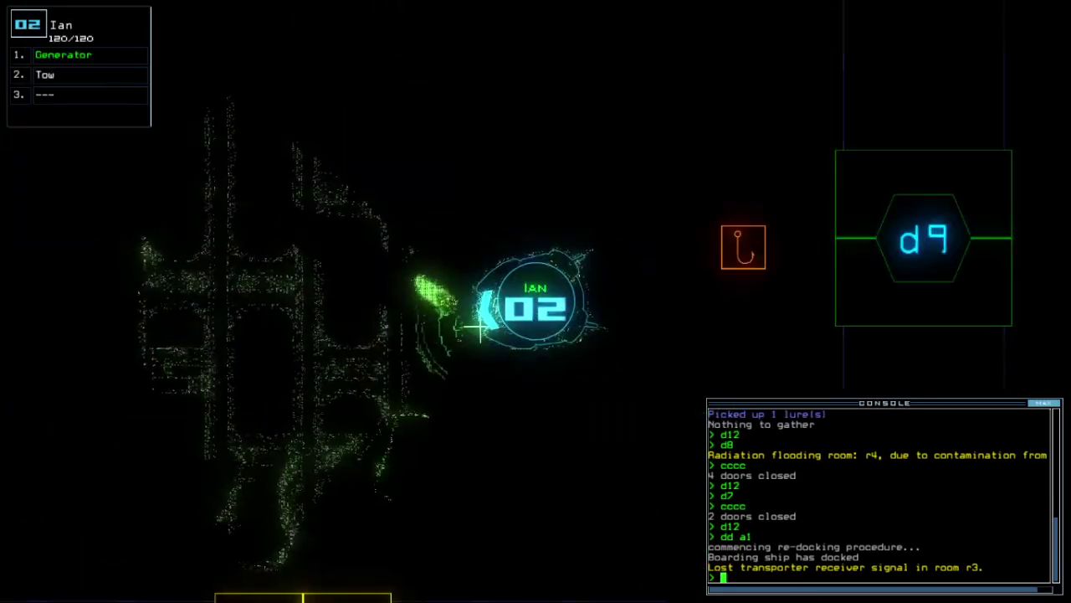
type("d9")
key("Return")
key("Right")
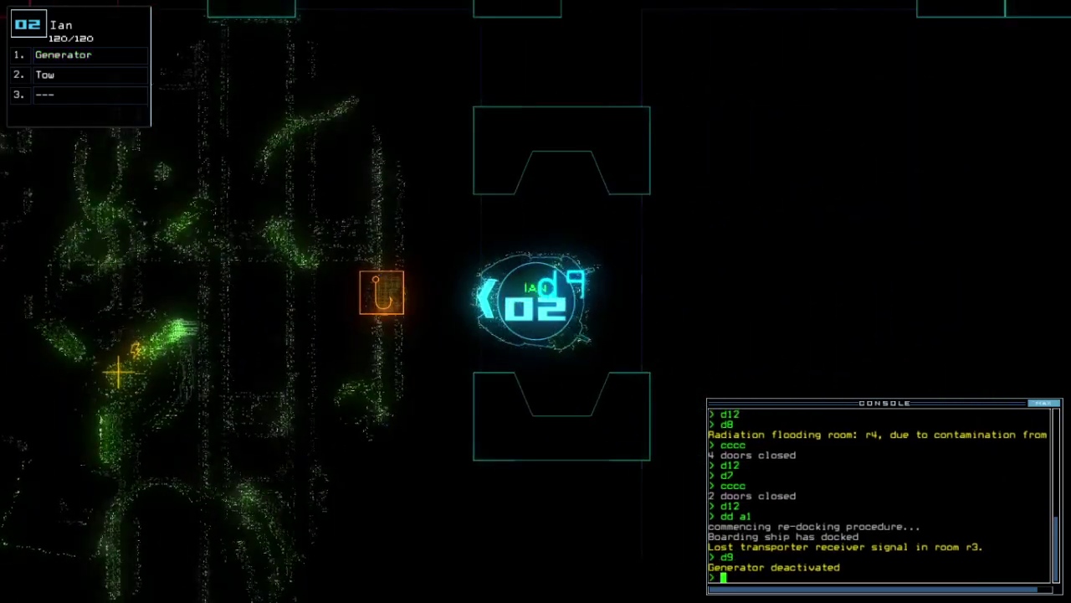
key("Left")
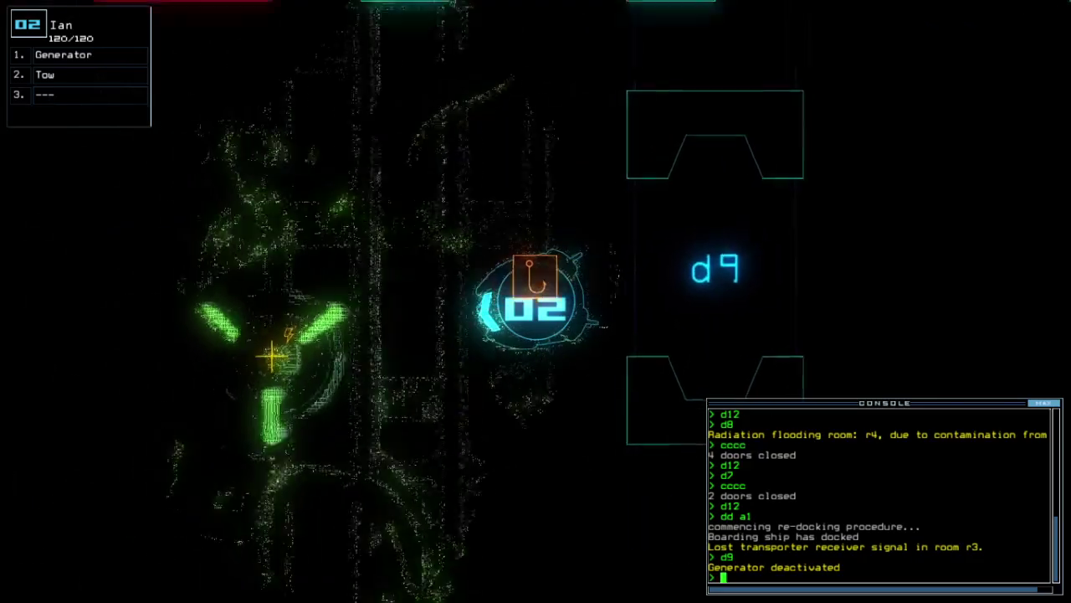
type("g")
key("Return")
With drone 3, open door d7, gather the room's scrap, and close nearby doors
key("3")
key("Left")
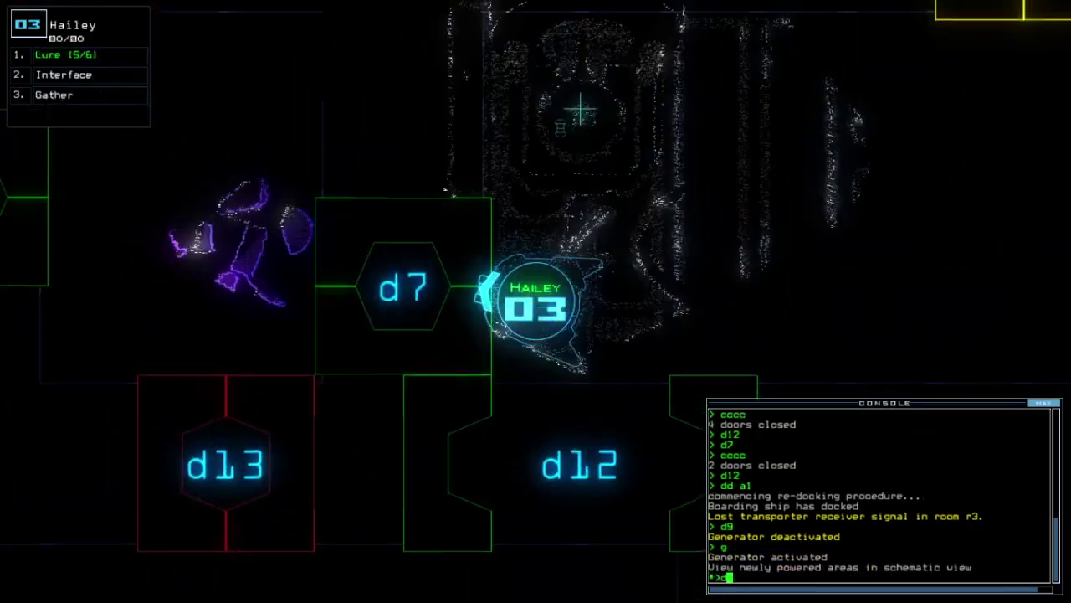
type("d7")
key("Return")
type("g")
key("Left")
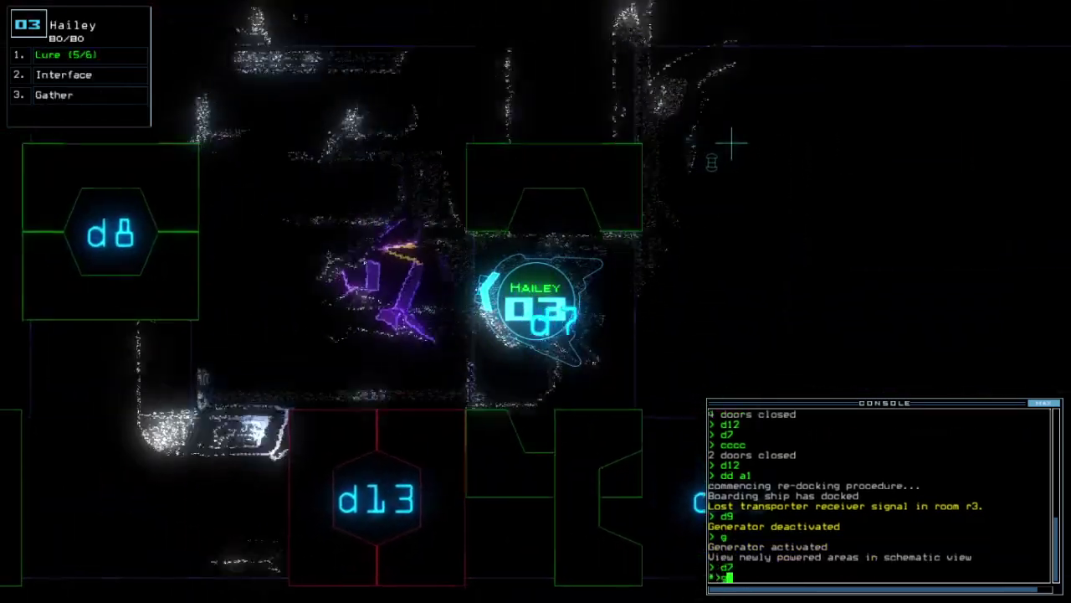
key("Return")
key("Right")
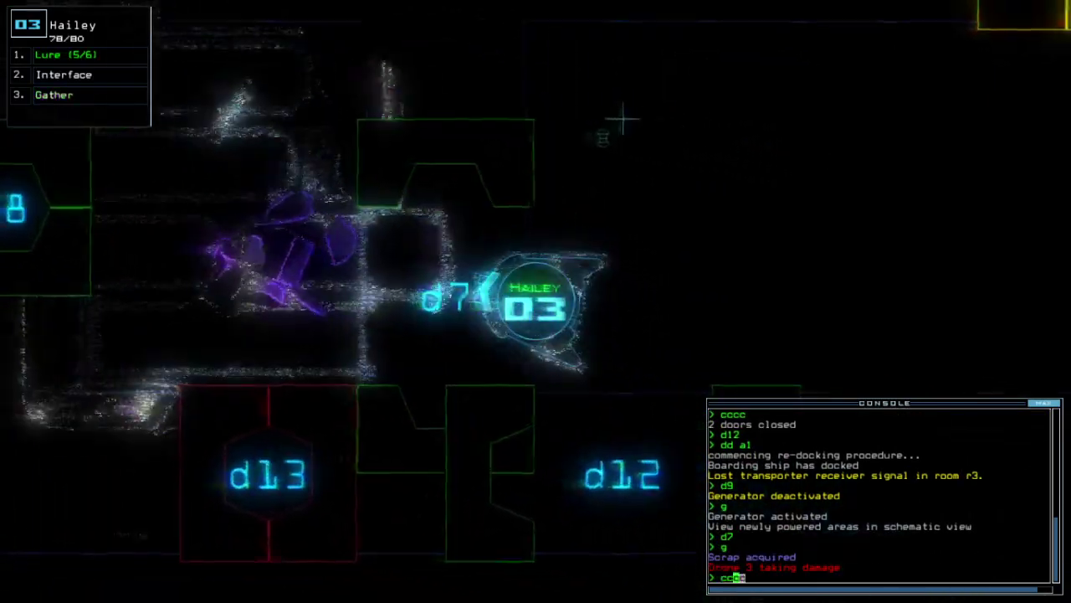
type("cccc")
key("Return")
type("d12")
Take drone 3 past door d12, pick up the lure, and degauss the drones
key("Return")
key("Down")
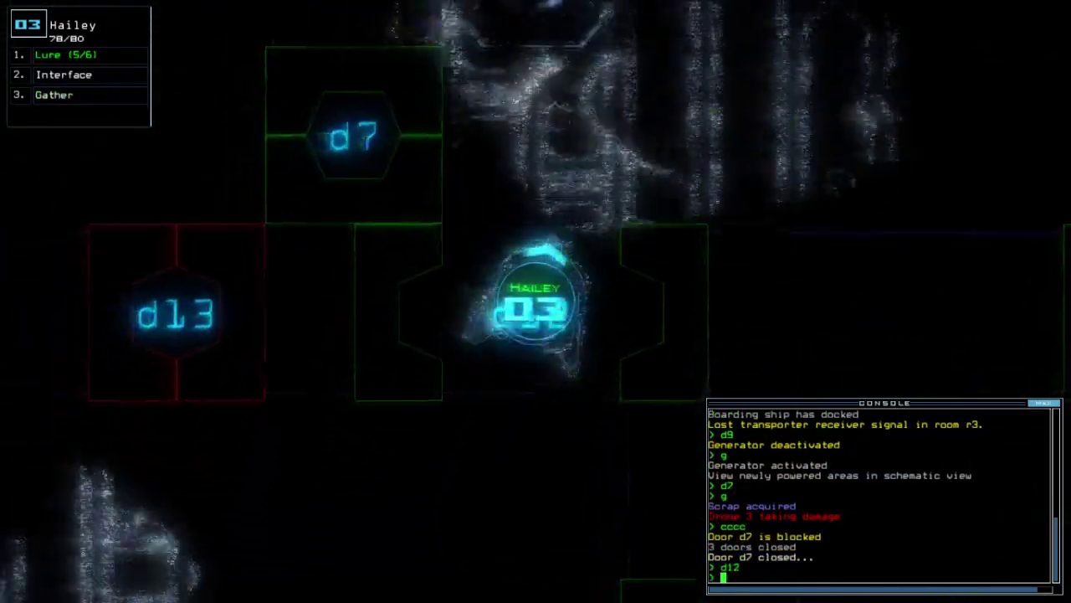
type("d12")
key("Return")
type("pickup")
key("Return")
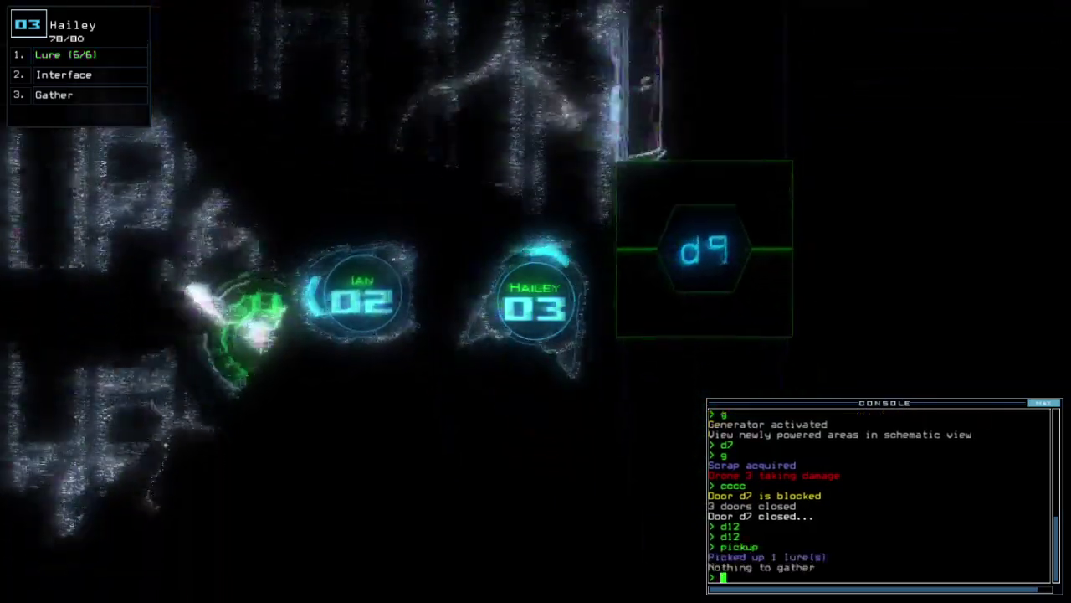
type("degauss")
key("Return")
type("a r1")
Open all doors to room r1 and send drones 2 and 3 there
key("Return")
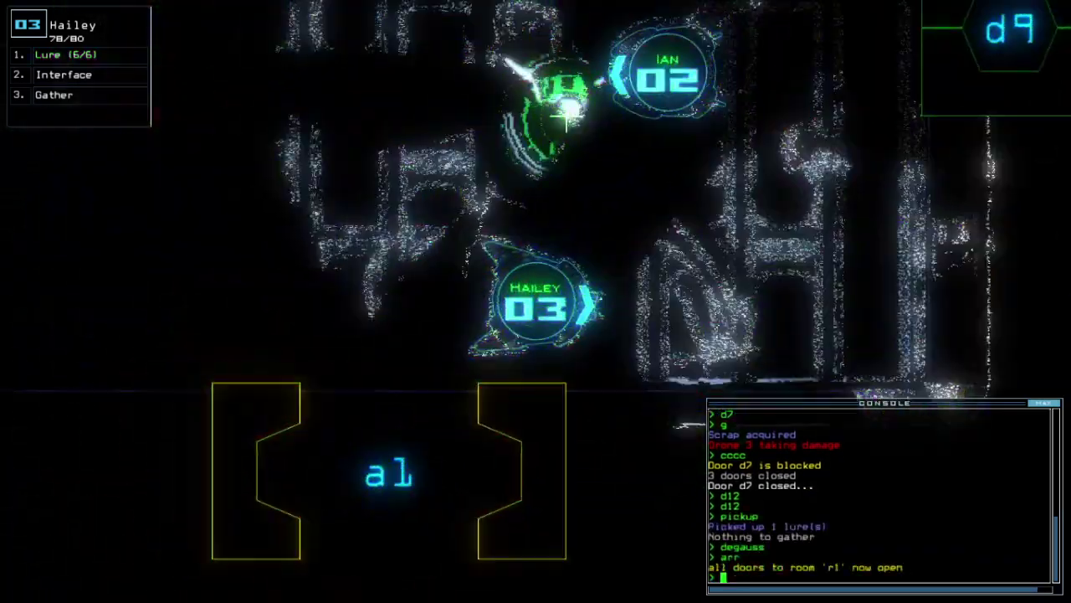
type("n r1")
key("Return")
key("Tab")
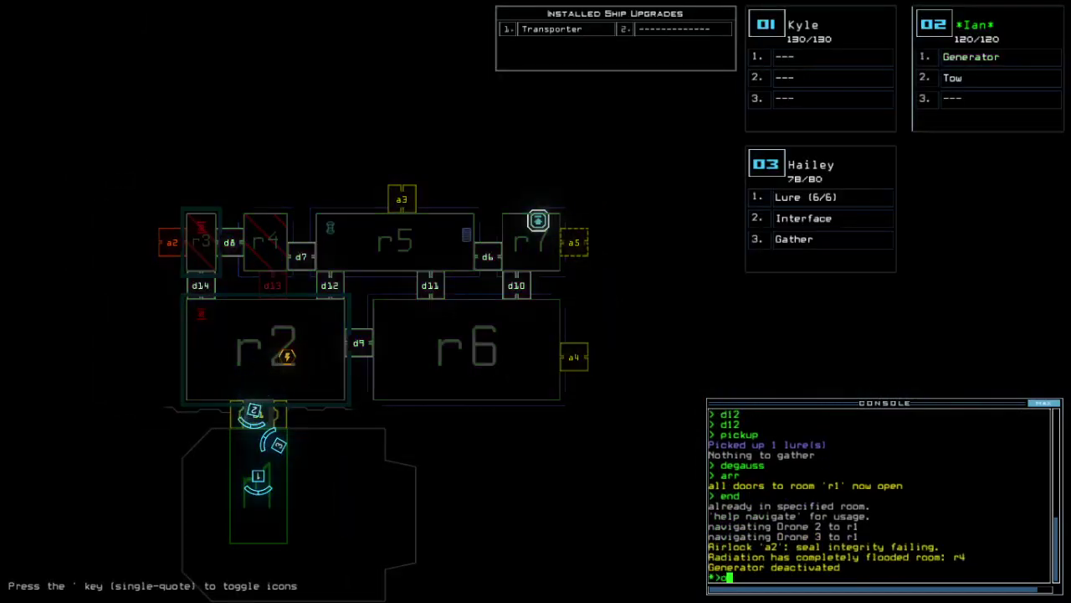
type("ou")
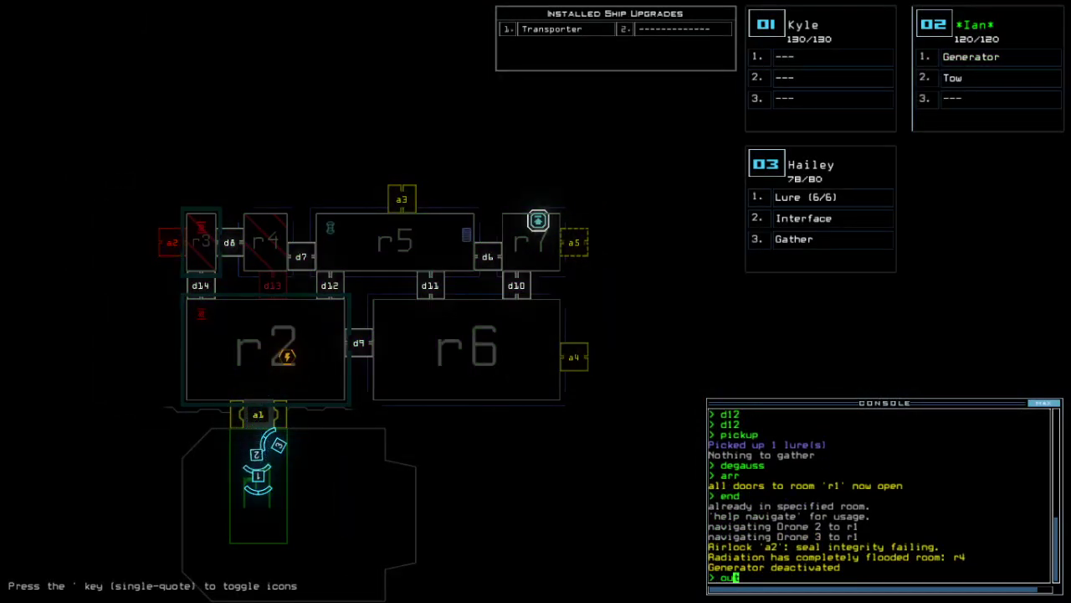
type("t")
End the mission with the 'out' command, bringing up the 698-point score screen
key("Return")
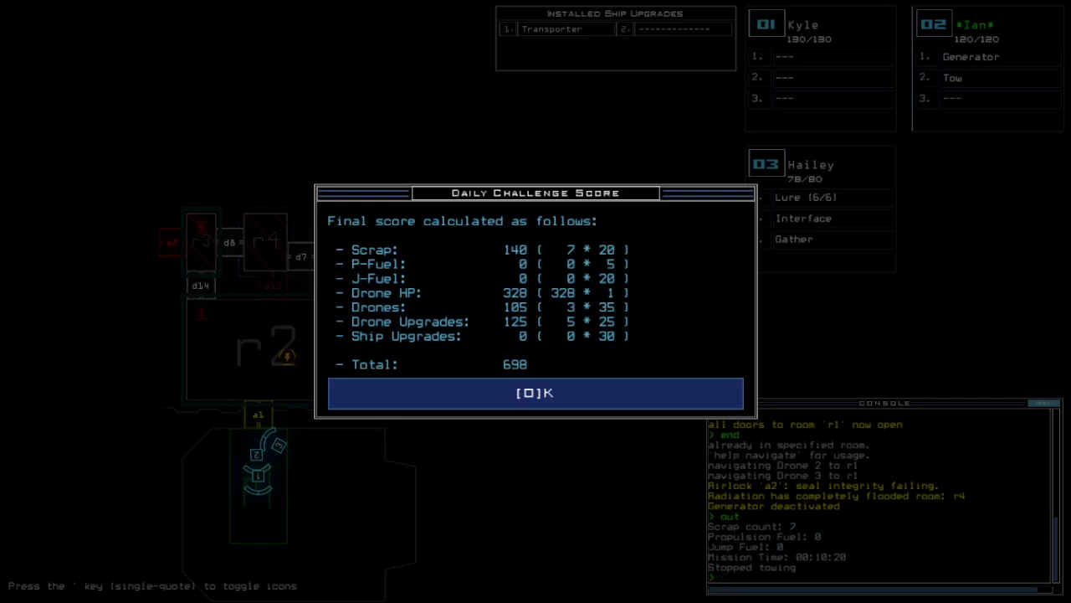
Dismiss the score screen with O to show the 12/10/2020 daily leaderboard, ranked first
key("o")
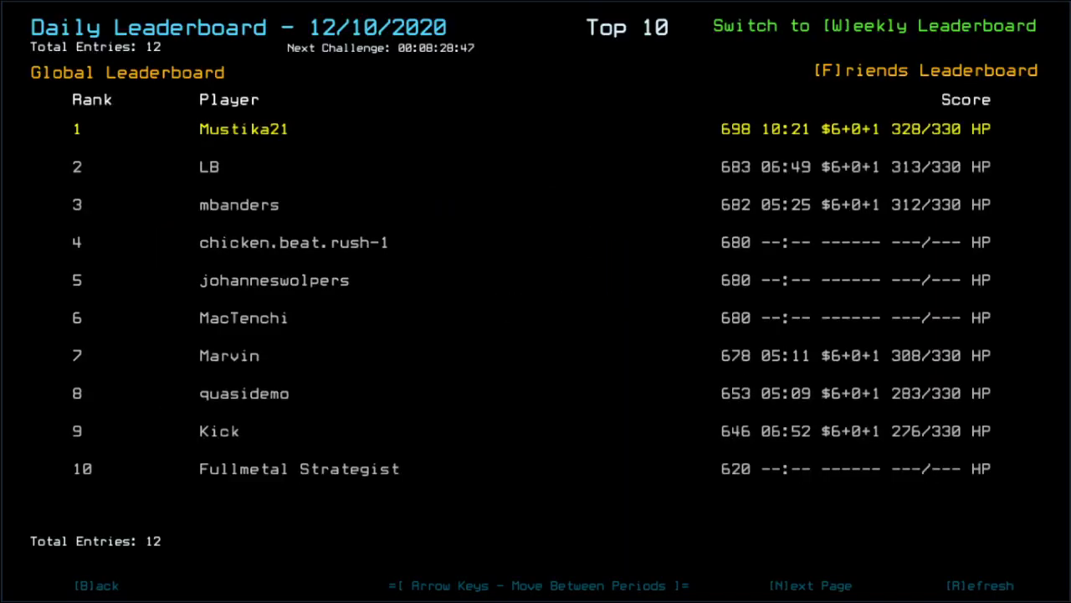